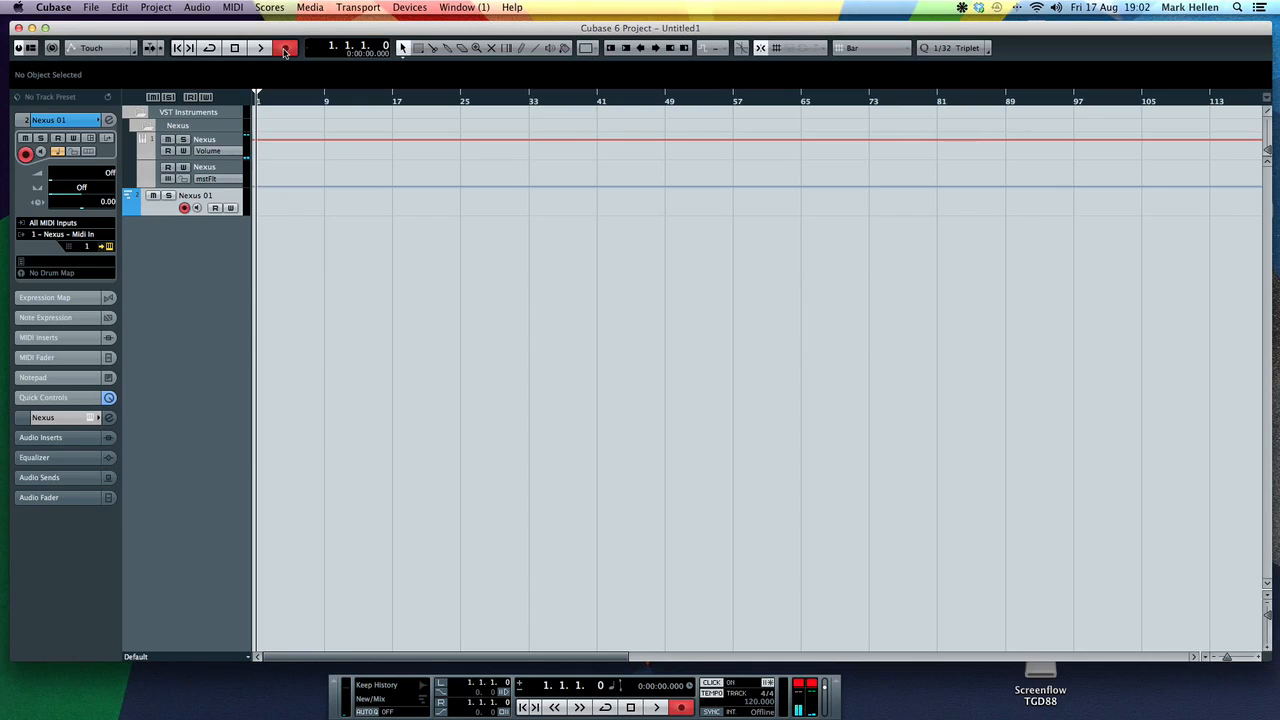
Record a MIDI melody on the Nexus 01 track from bar 1 and open the recorded part in the Key Editor
left_click(284, 50)
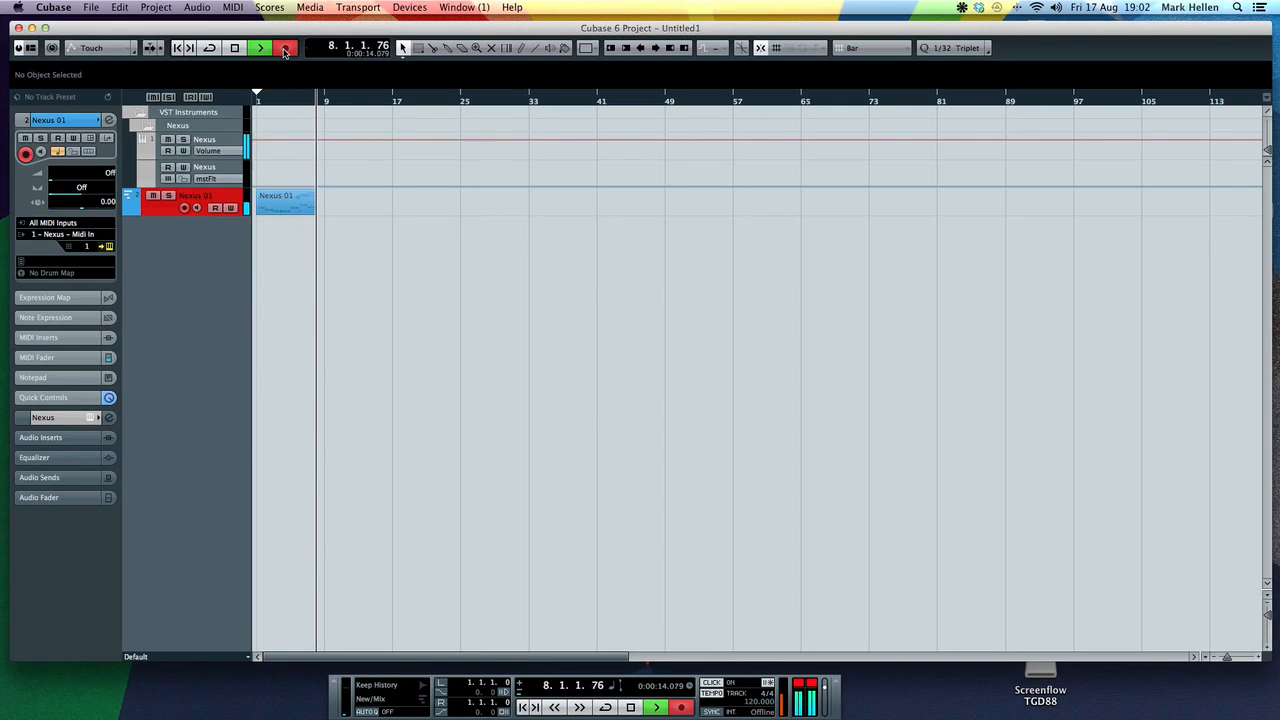
key("space")
double_click(301, 203)
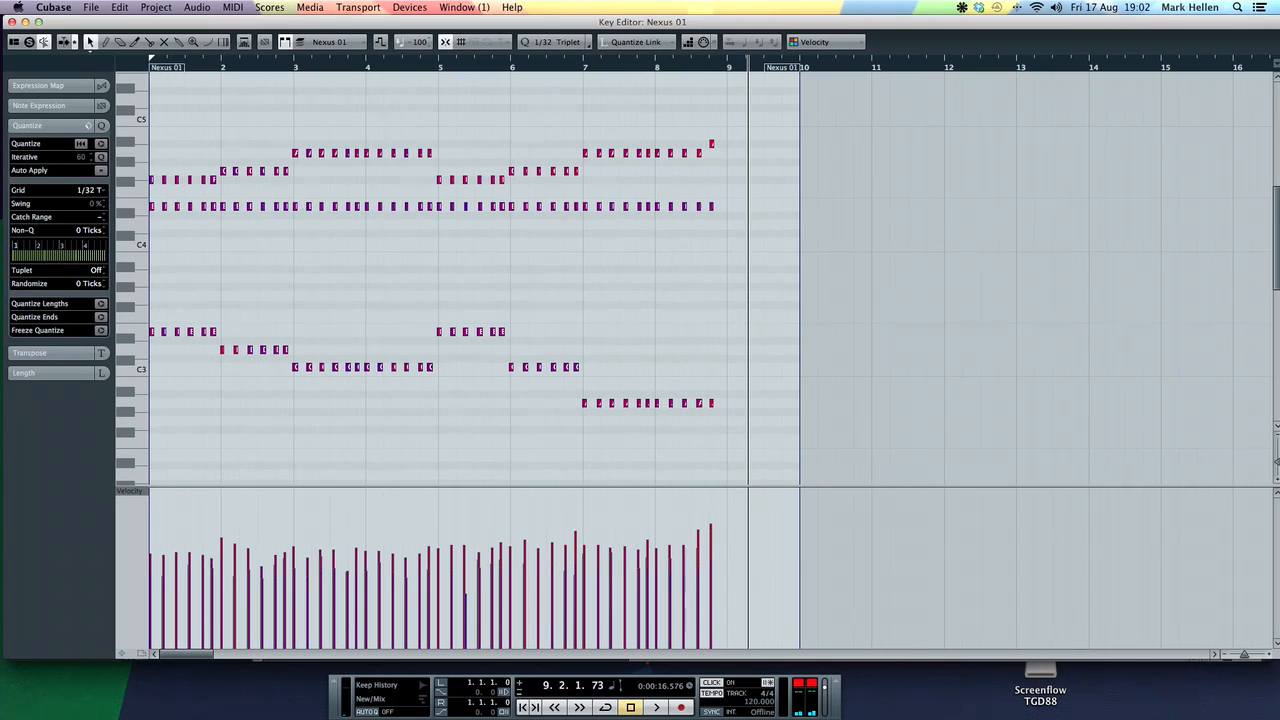
Audition the part from the start, set the quantize value to 1/16 and quantize all of its notes
key("period")
key("space")
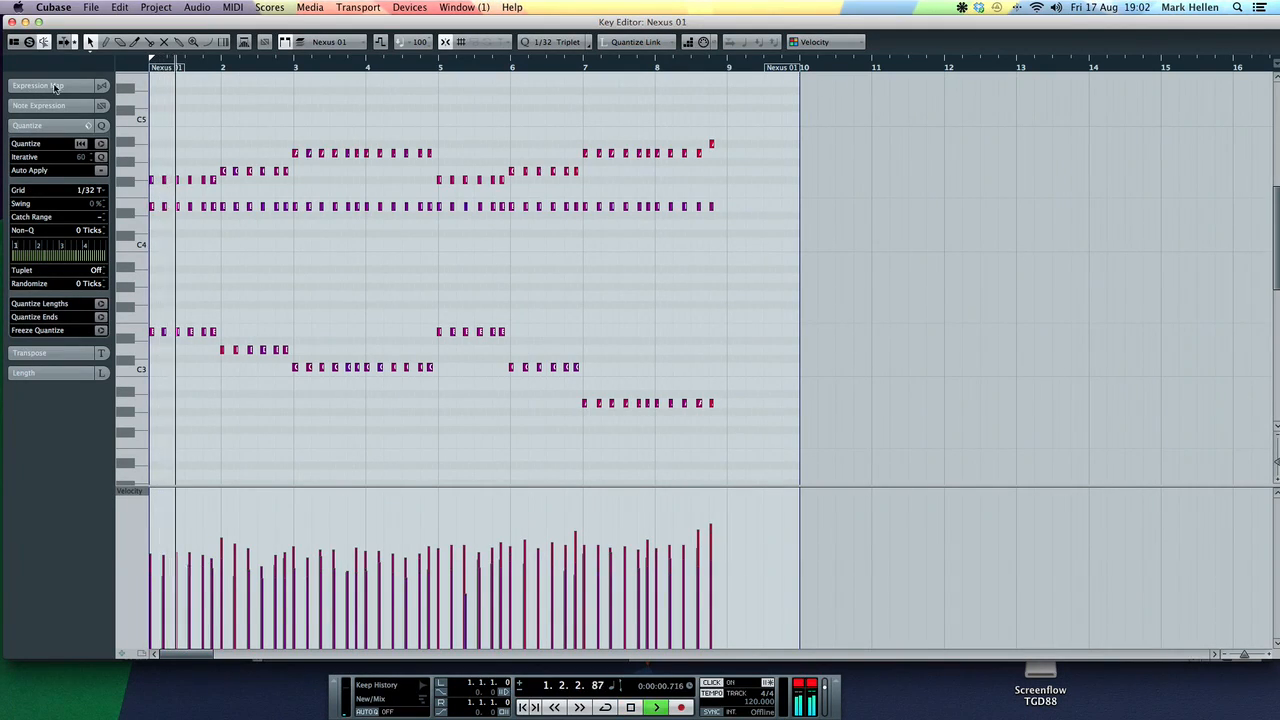
key("space")
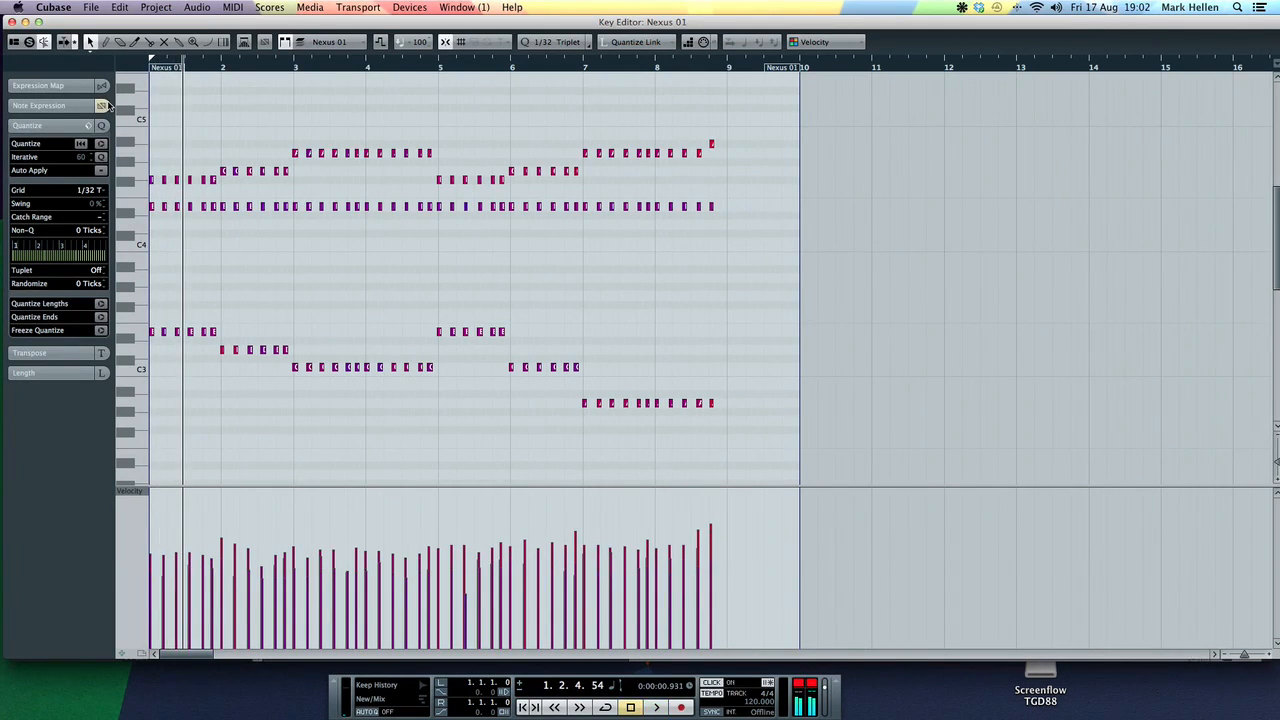
left_click(545, 45)
left_click(567, 62)
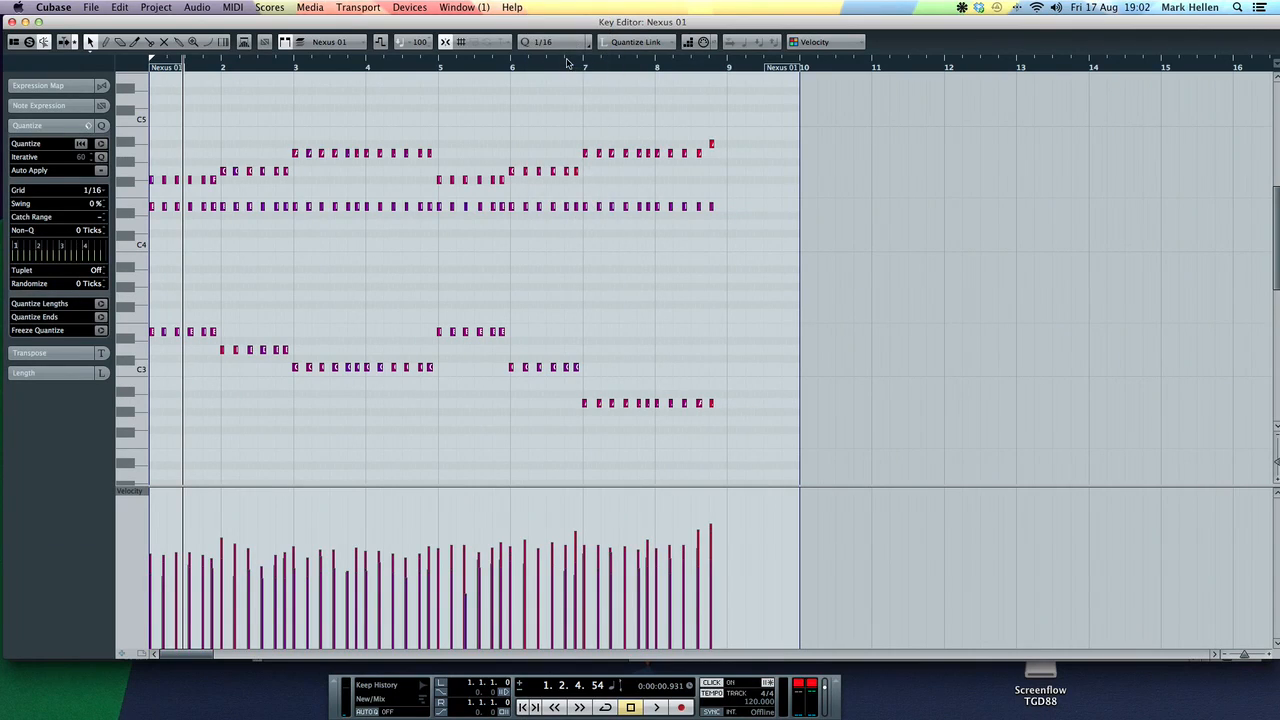
key("super+a")
key("q")
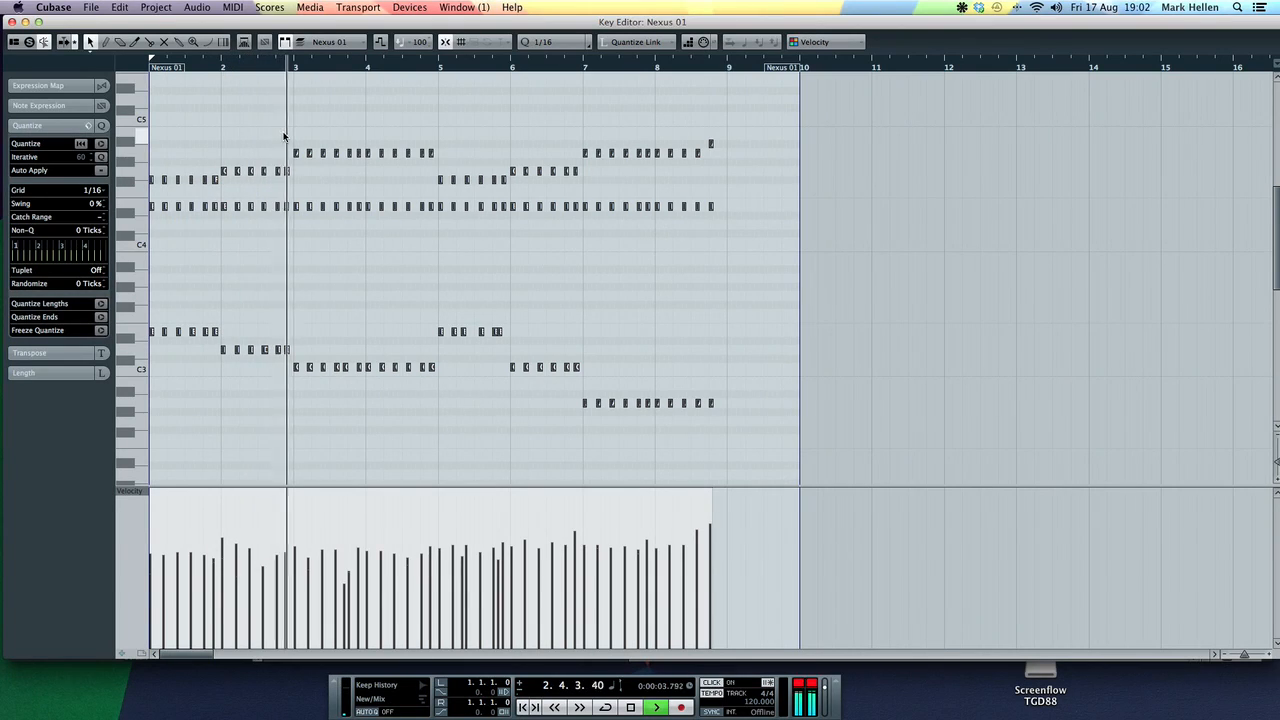
Raise the last top note of bar 8 by one semitone and audition the ending from mid bar 8
left_click(346, 264)
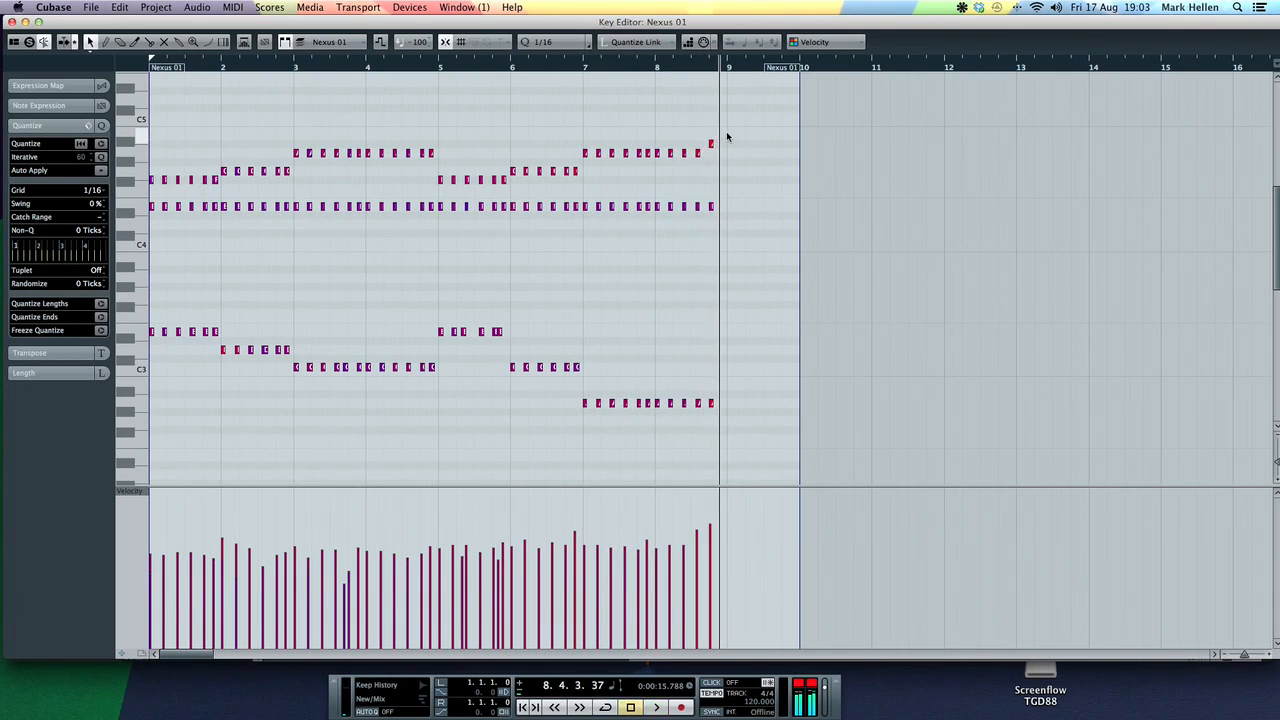
left_click(683, 66)
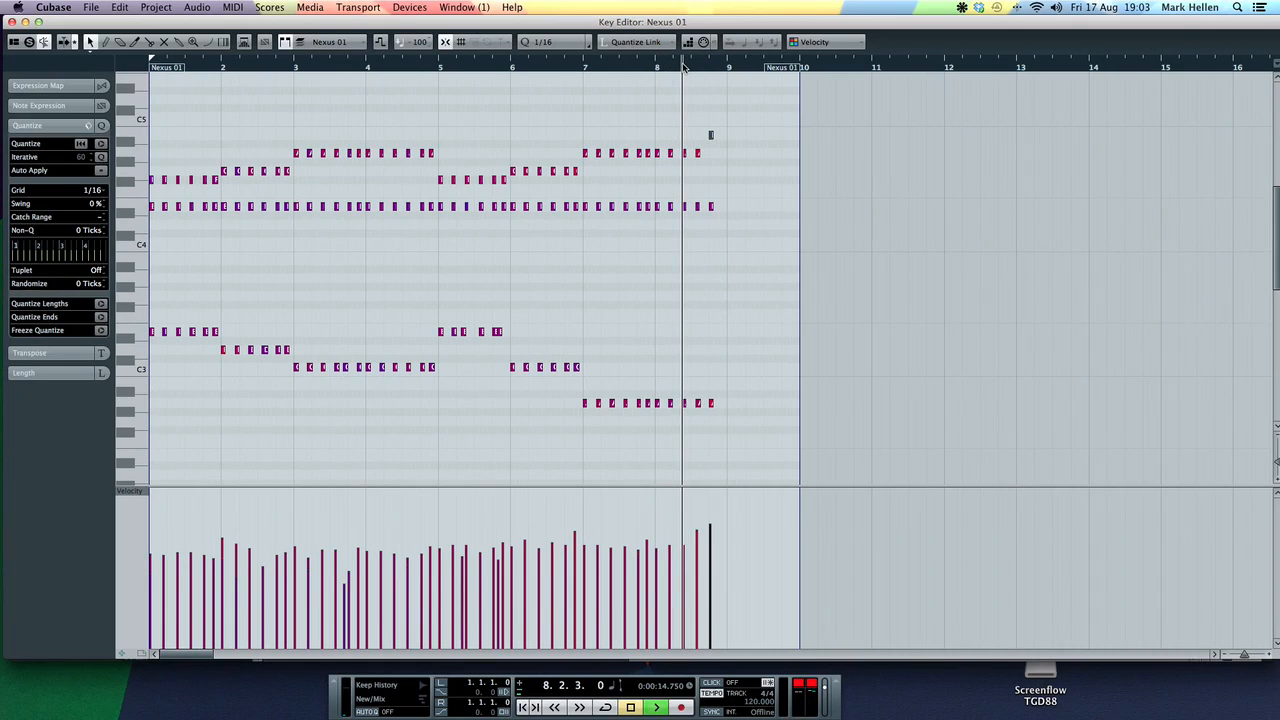
key("space")
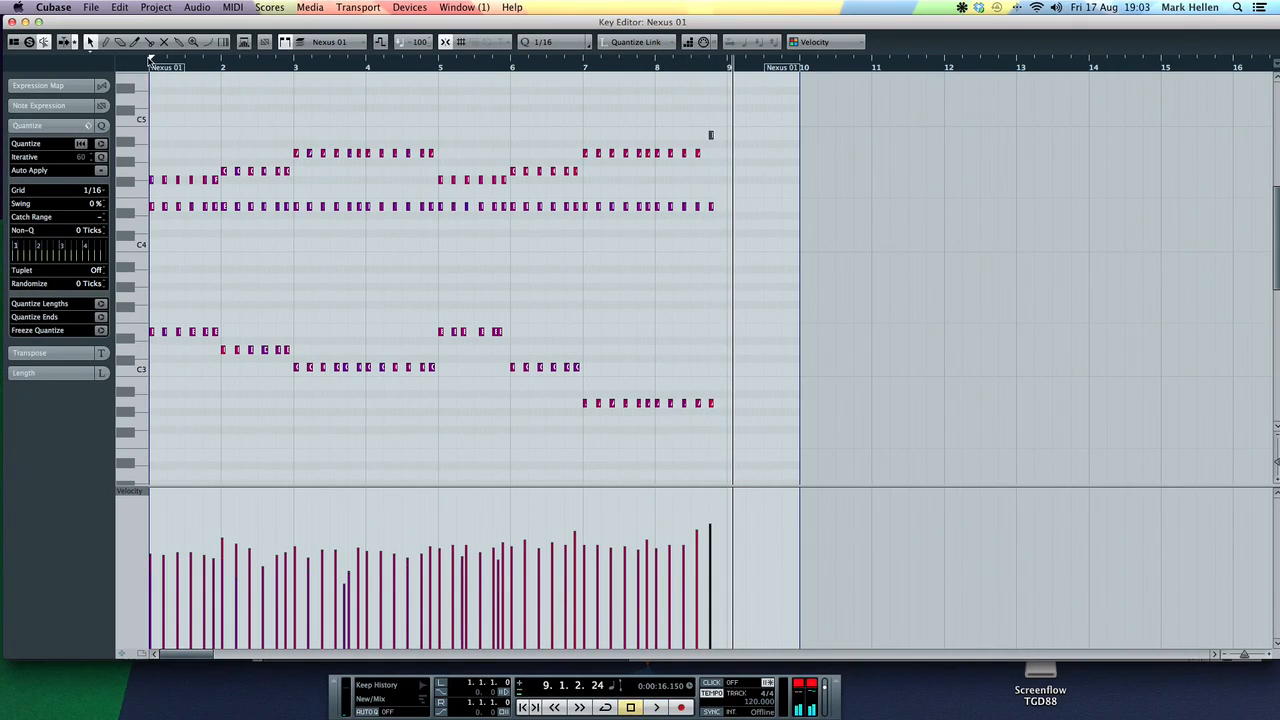
Set the locators from bar 1 to bar 9 and play the part from the start
left_click_drag(153, 60, 739, 106)
key("period")
key("space")
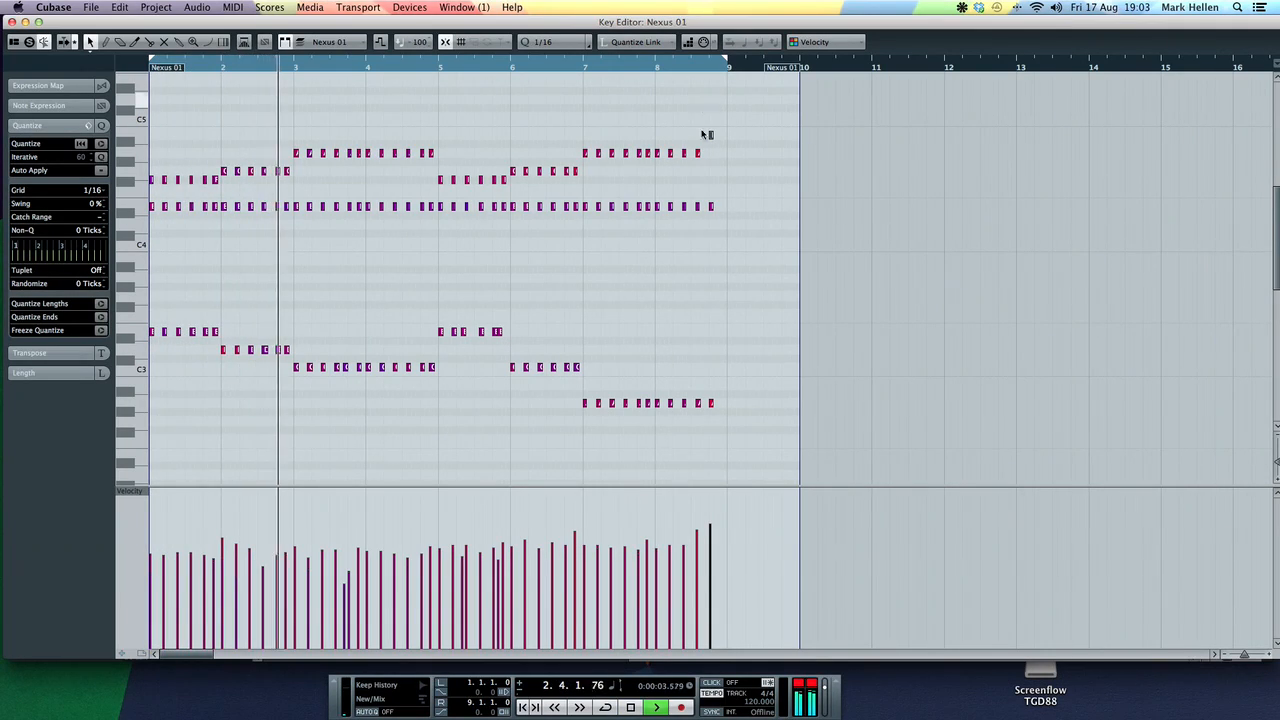
Set a fixed project tempo of 138 BPM and restart playback from the beginning
double_click(751, 704)
type("138")
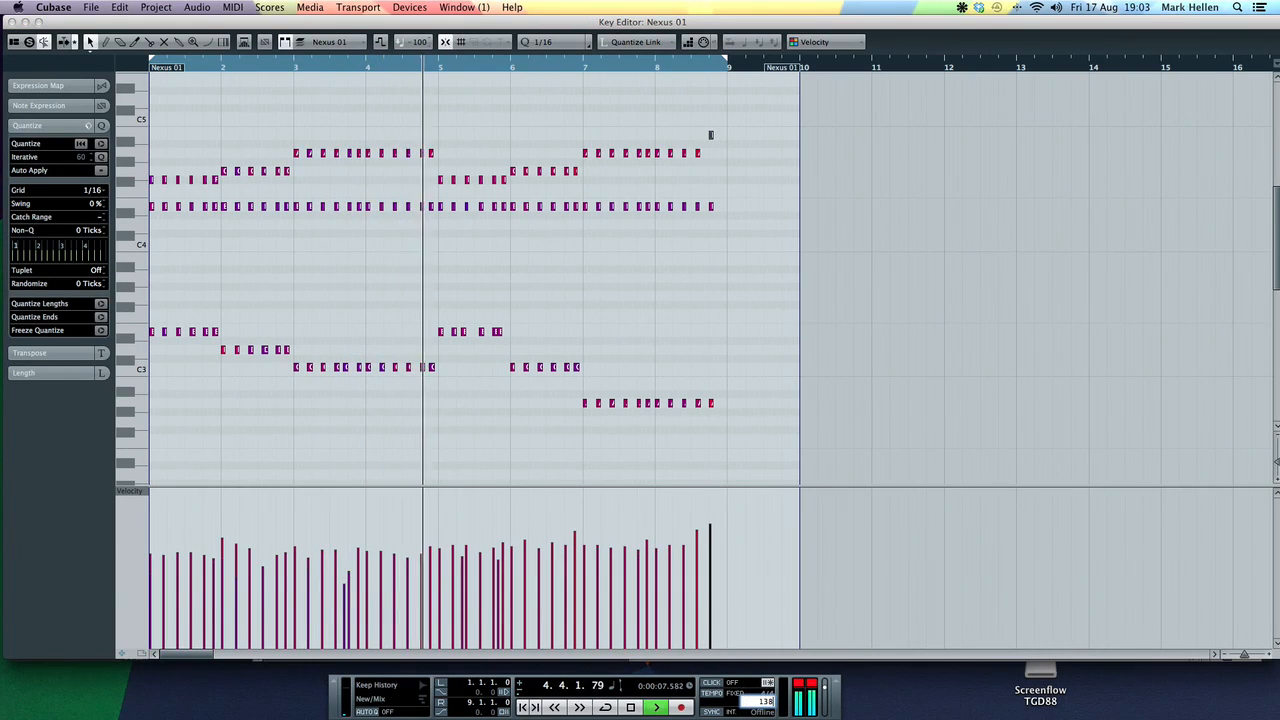
key("Return")
key("period")
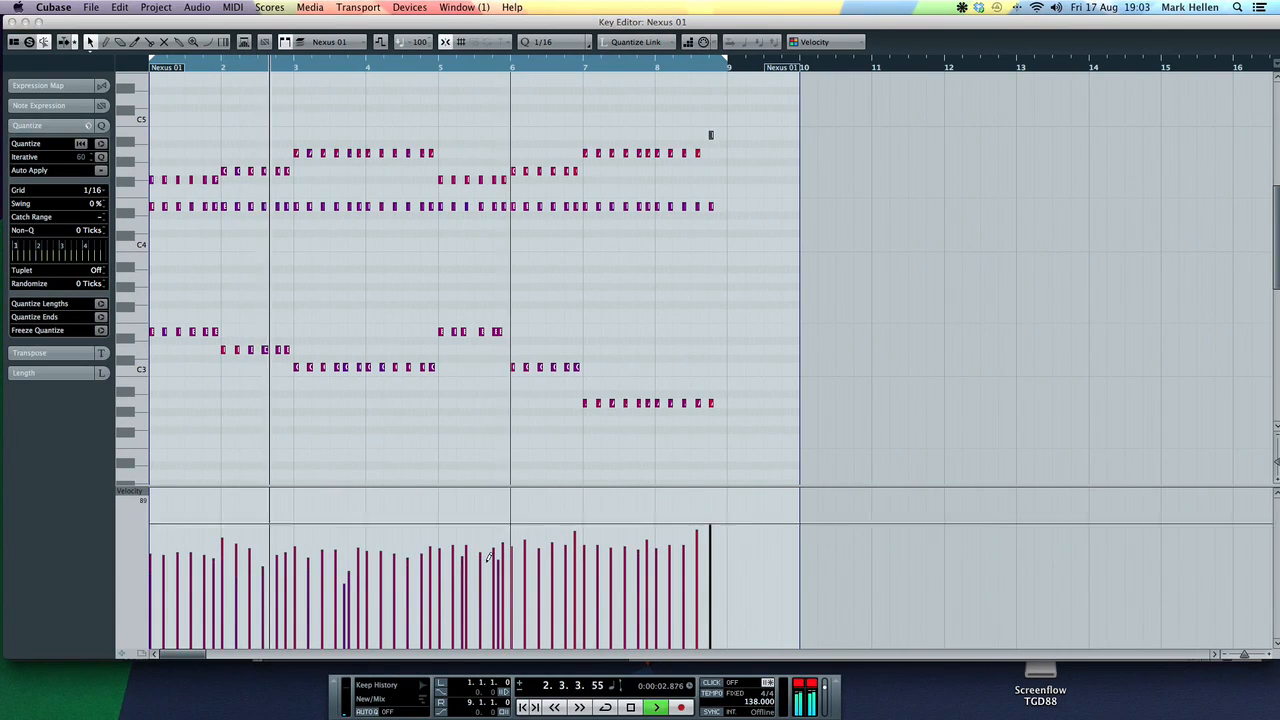
Raise the velocity of all notes to the maximum and shorten the Nexus 01 part to end at bar 9
key("super+a")
left_click_drag(430, 493, 455, 264)
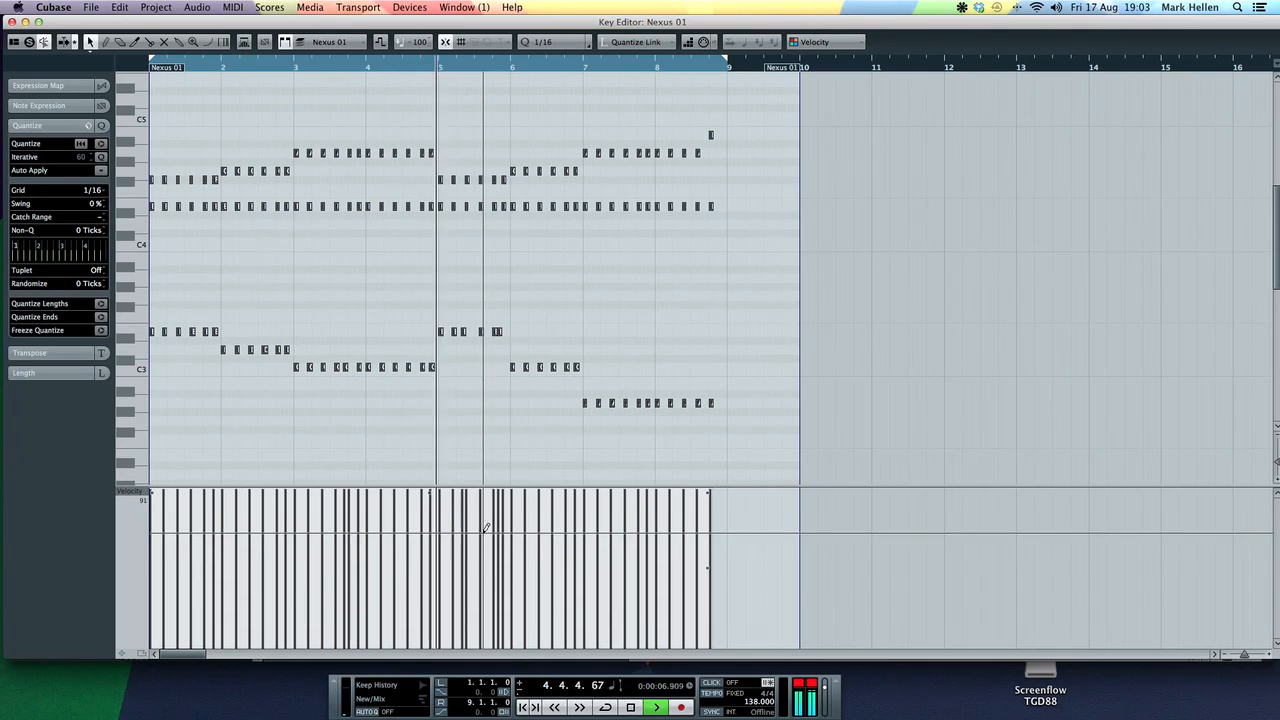
key("super+w")
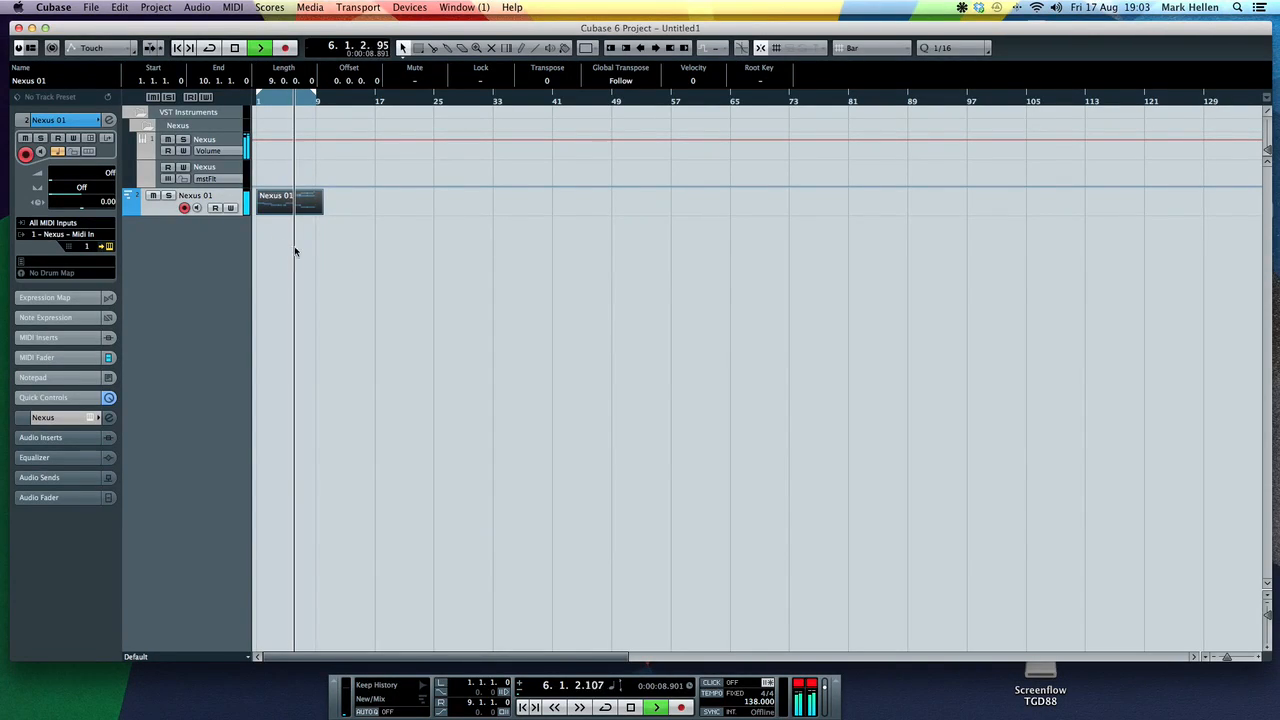
left_click_drag(320, 212, 306, 214)
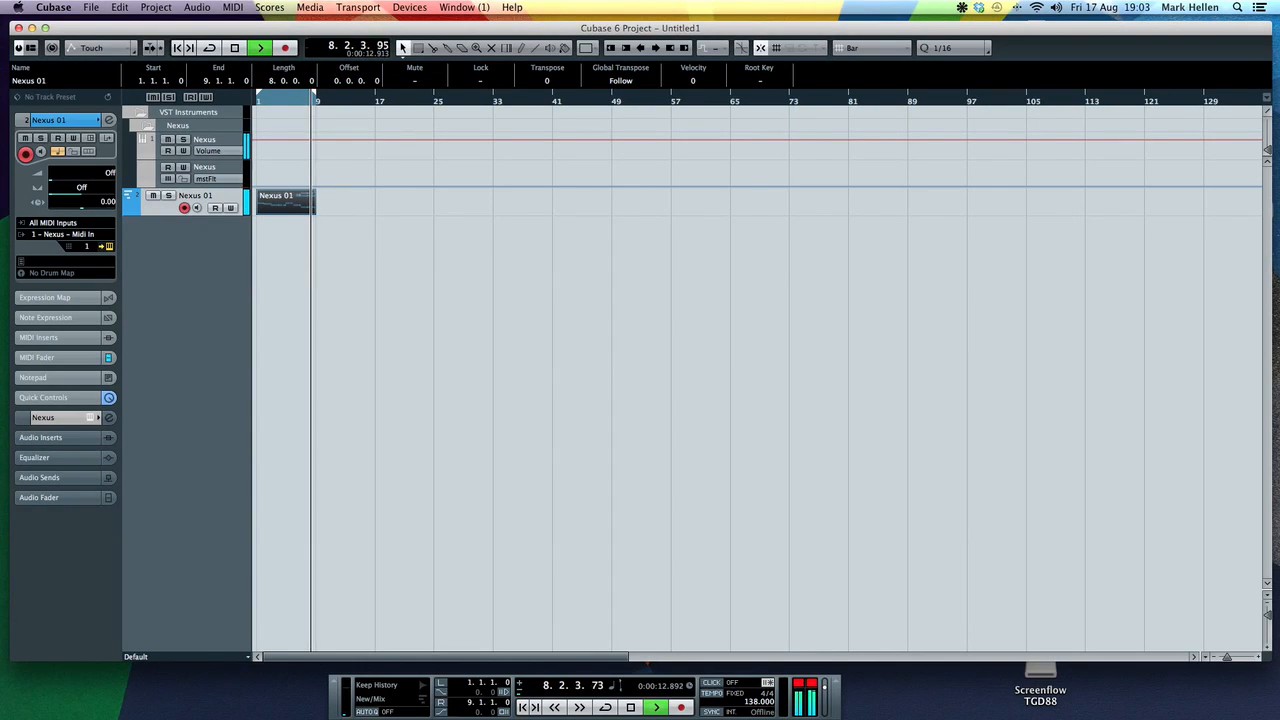
Cycle playback from bar 1 and lower the Filter Modifier cutoff of the Nexus synth to -88
left_click_drag(1279, 116, 755, 211)
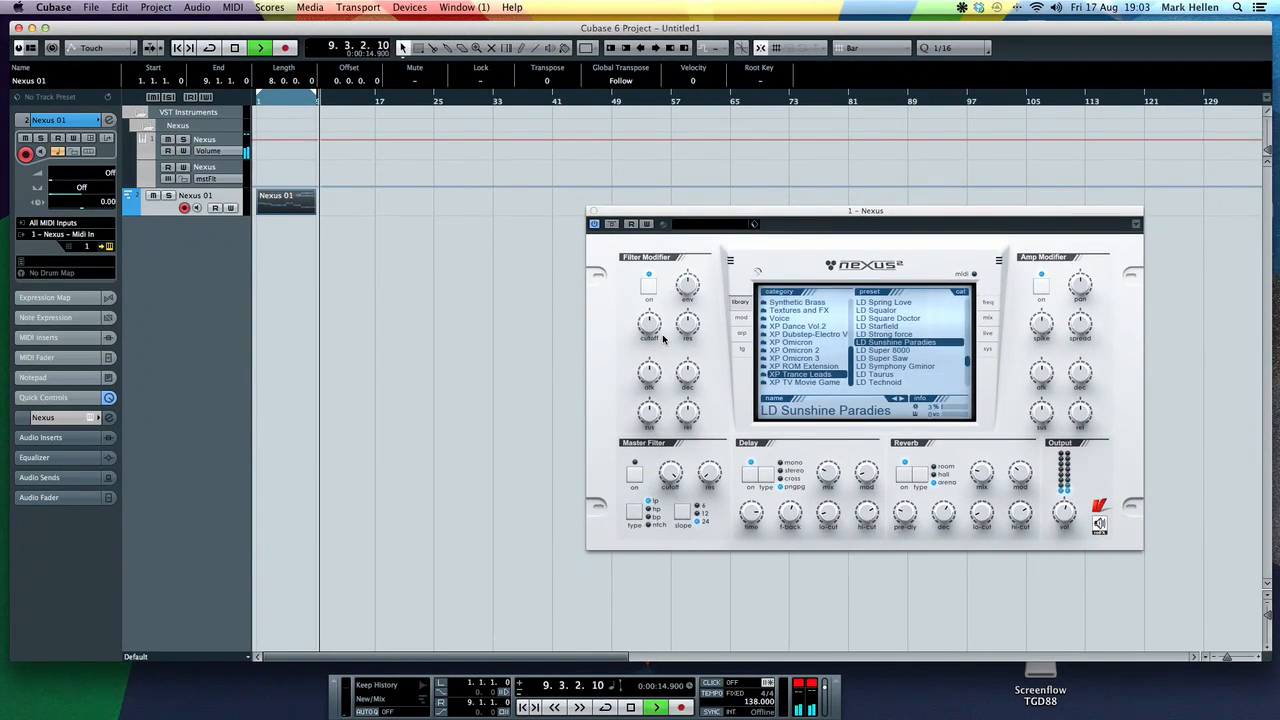
left_click(257, 100)
left_click(209, 48)
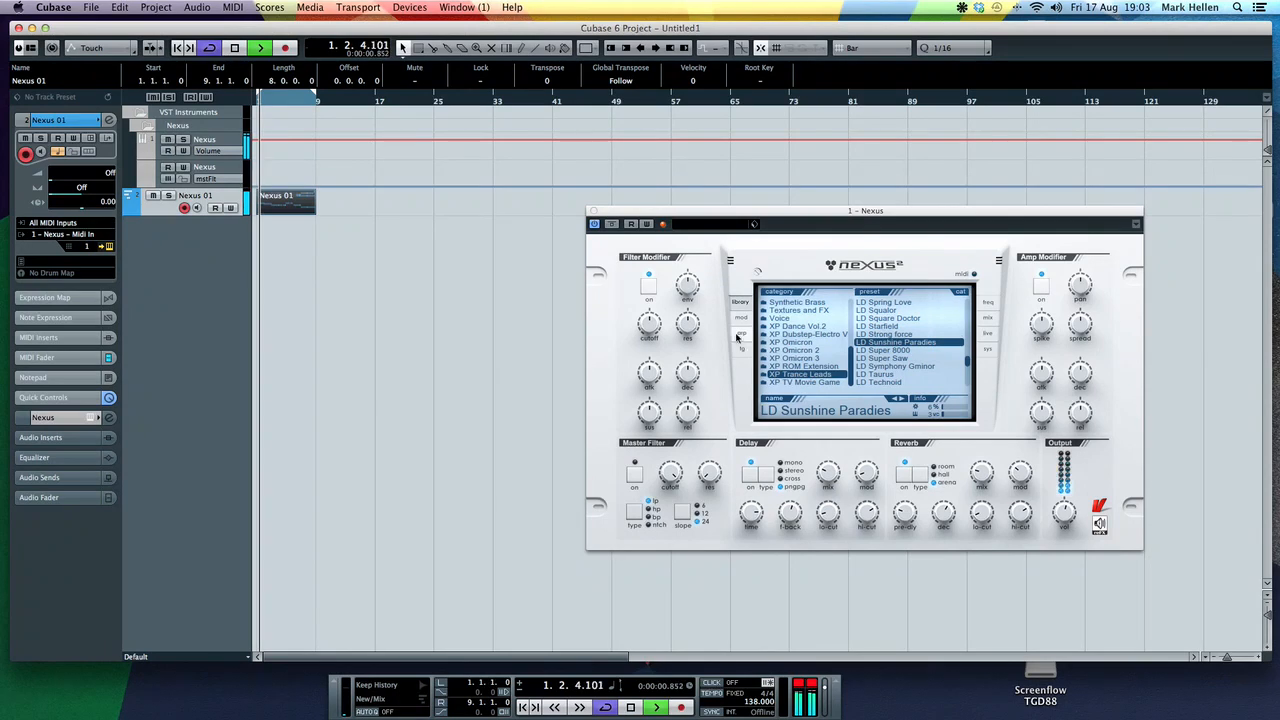
left_click_drag(640, 375, 638, 379)
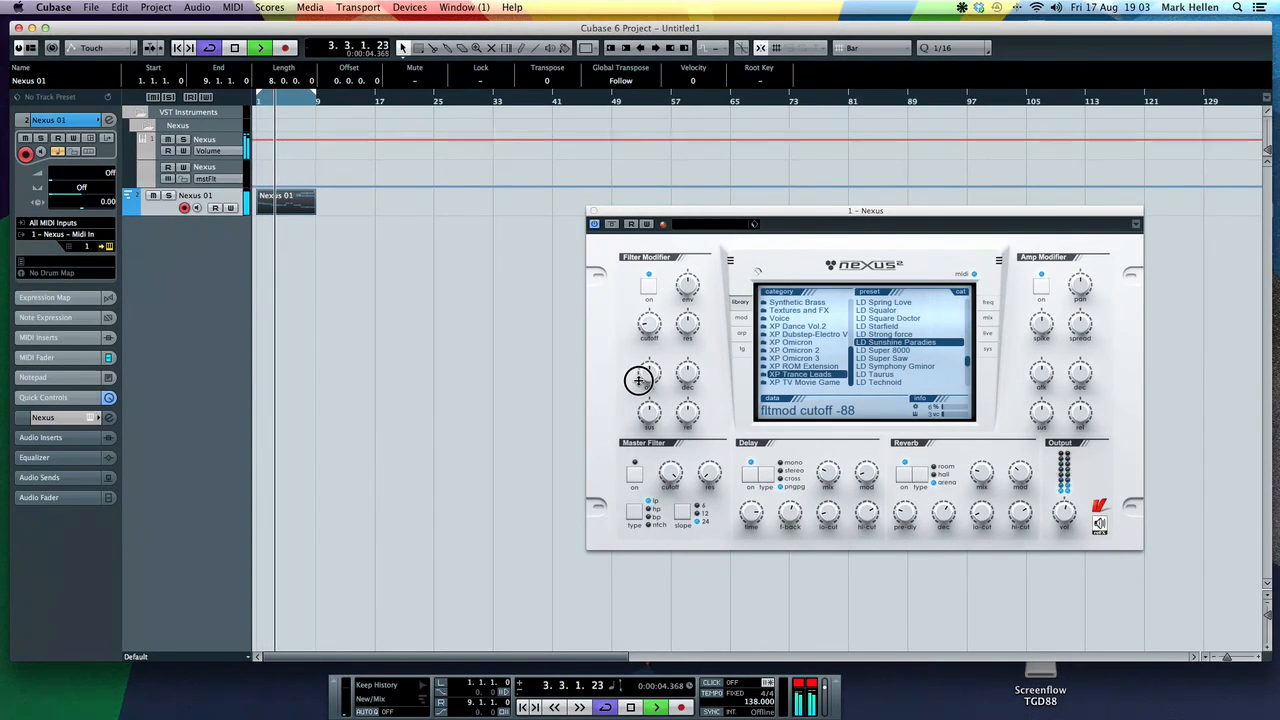
In the Key Editor, raise the top notes of bar 6 to the pitch of the final high note and audition from bar 5
double_click(287, 207)
left_click(604, 178)
key("space")
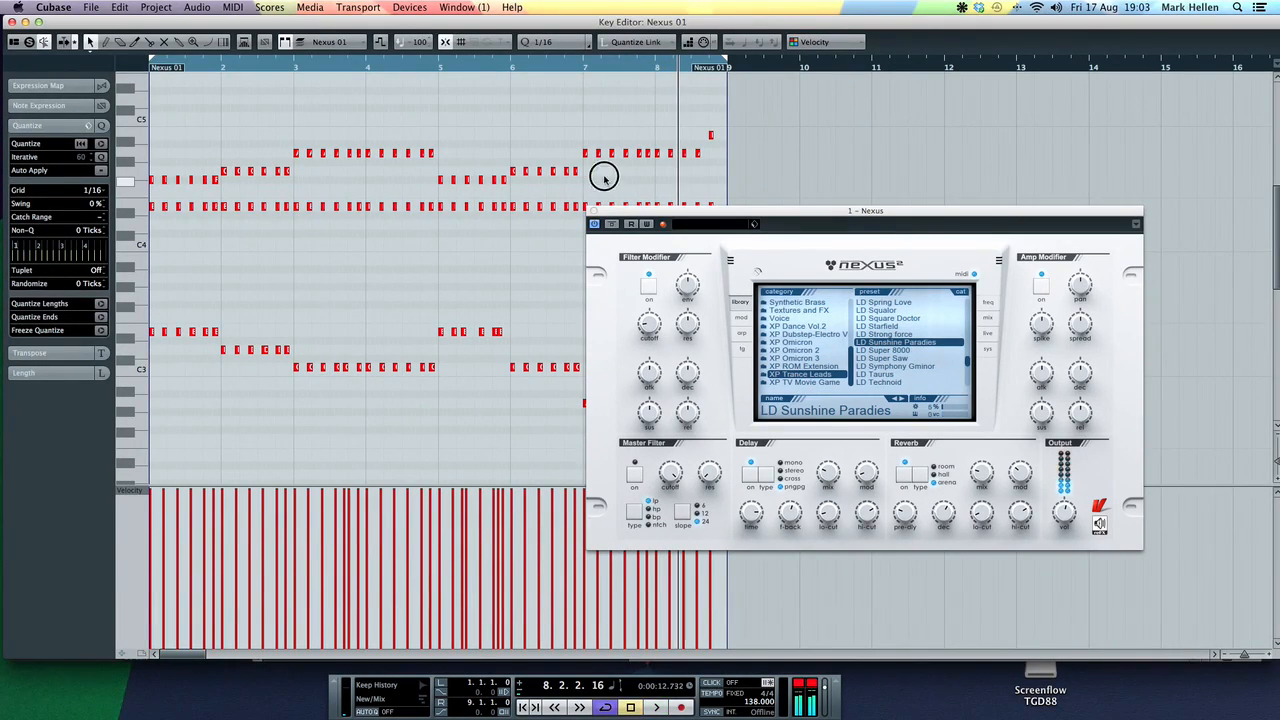
left_click_drag(506, 171, 512, 178)
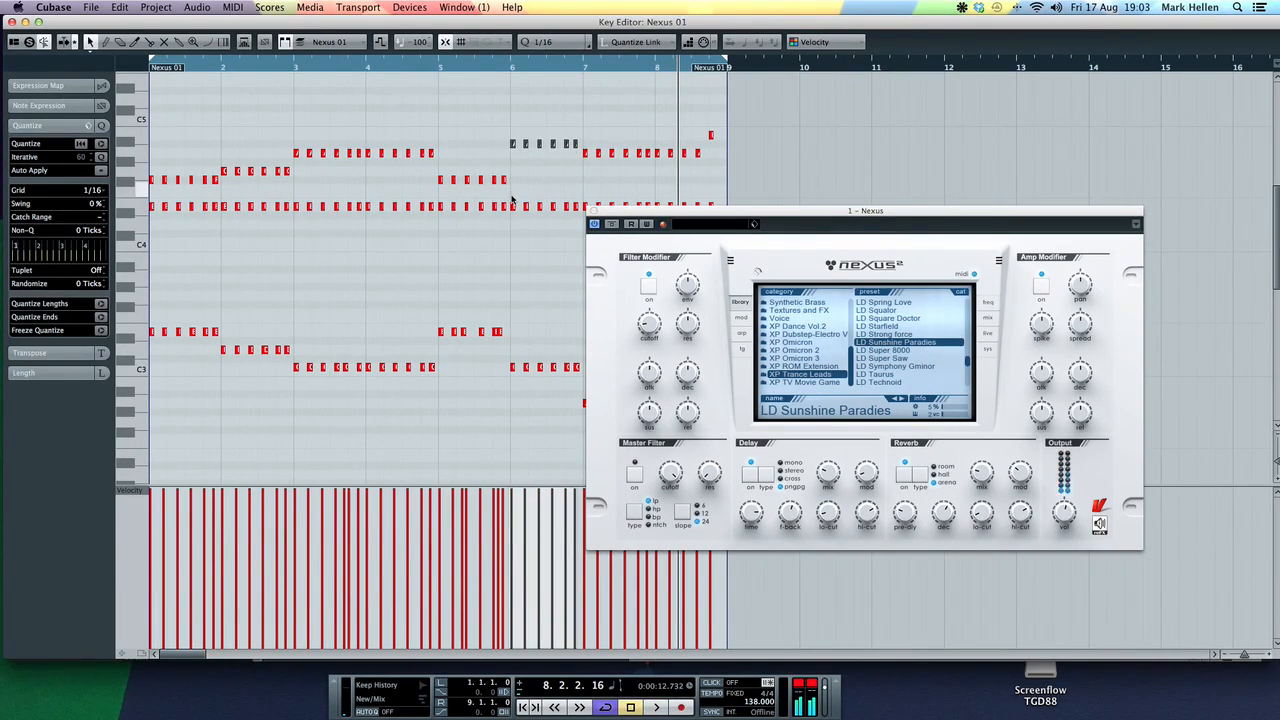
left_click(464, 66)
key("space")
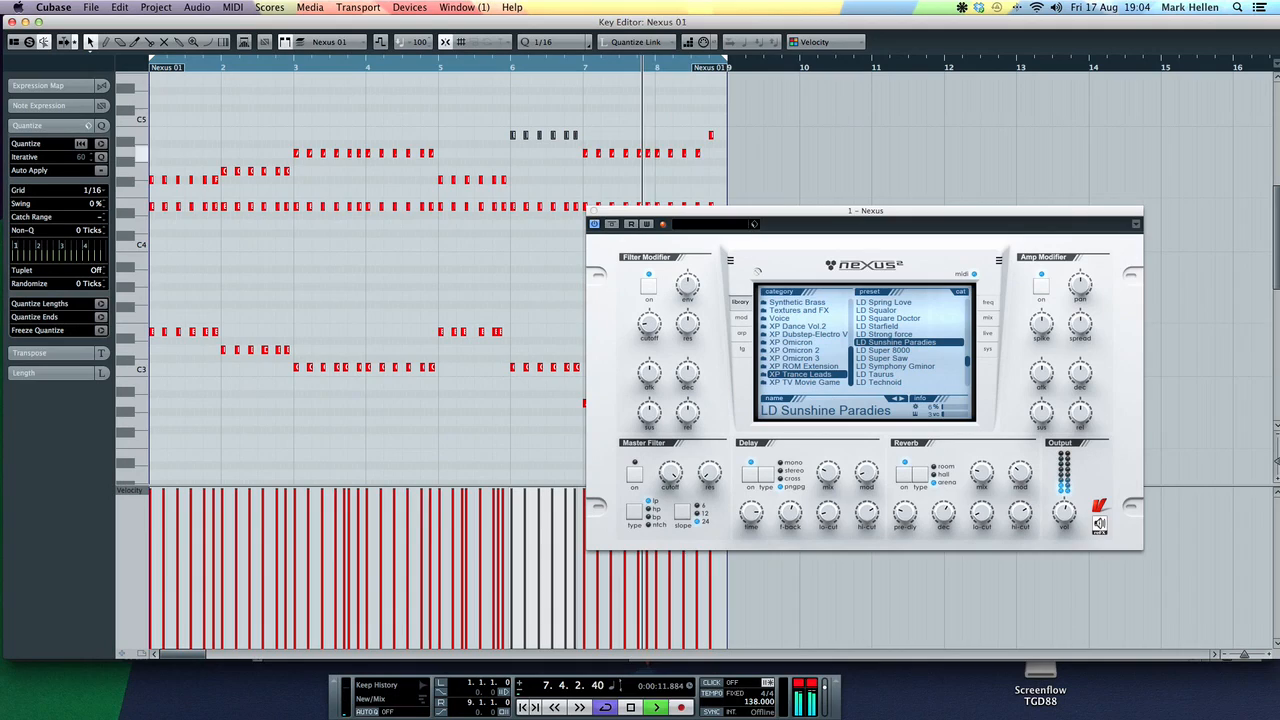
key("Return")
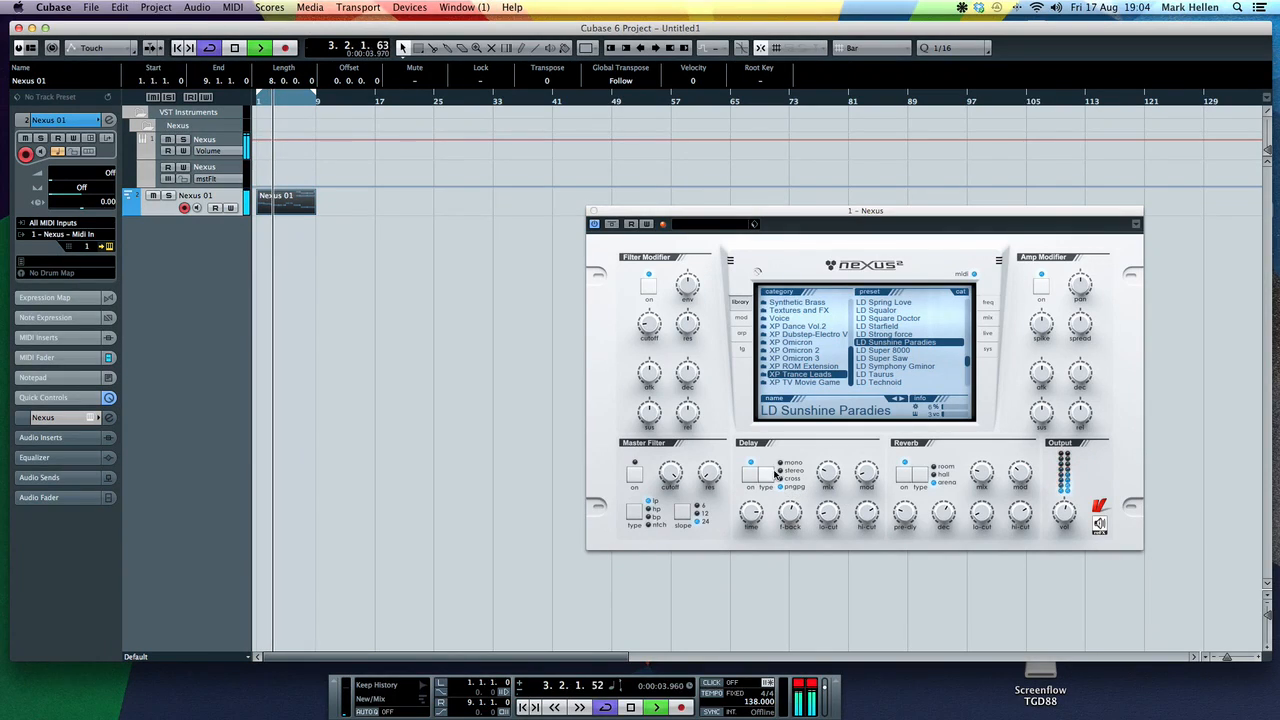
Set the Amp Modifier spread of the Nexus synth to 14 and close the instrument window
mouse_move(753, 514)
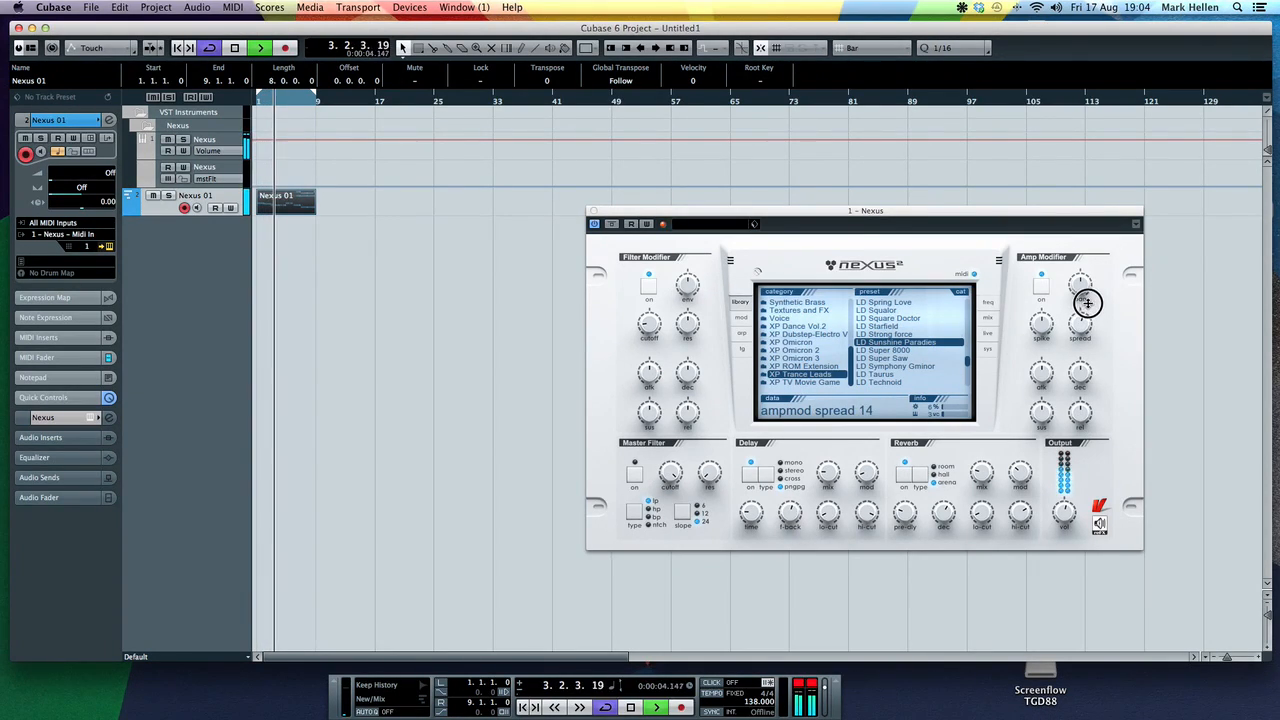
left_click(593, 212)
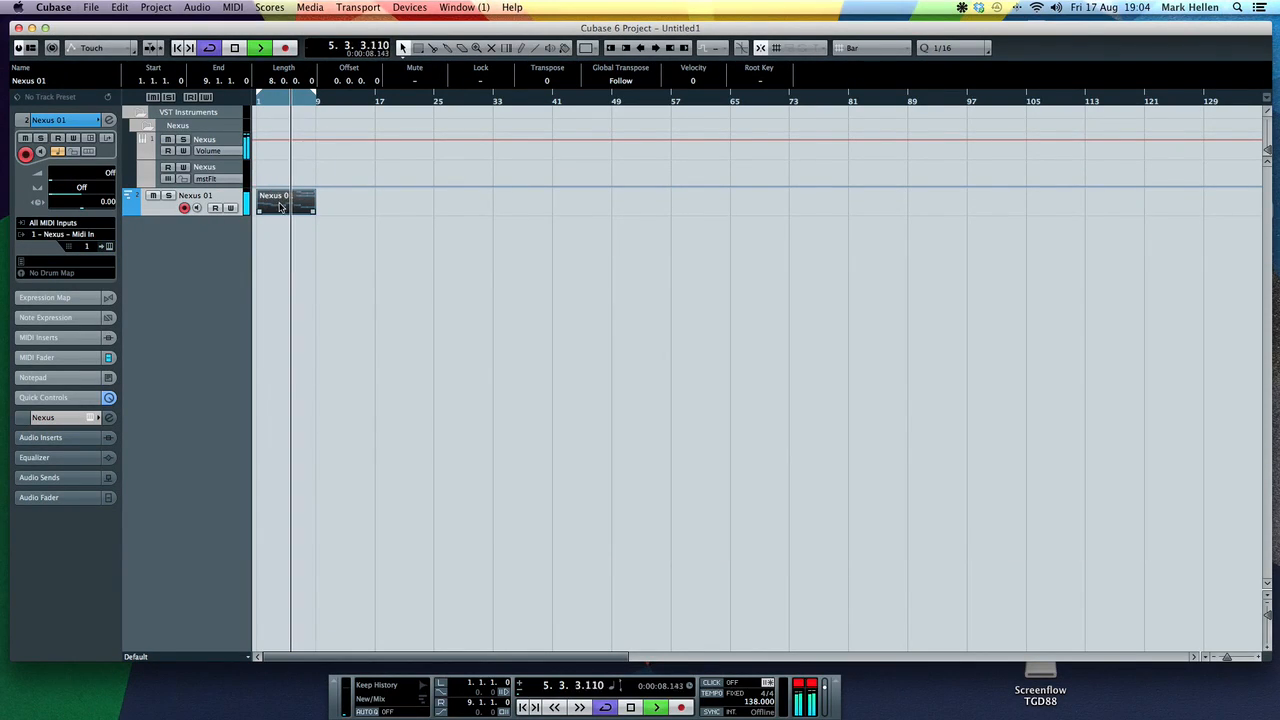
Duplicate the Nexus 01 part until four consecutive copies fill bars 1 to 33
key("super+d")
left_click_drag(340, 232, 311, 210)
key("super+d")
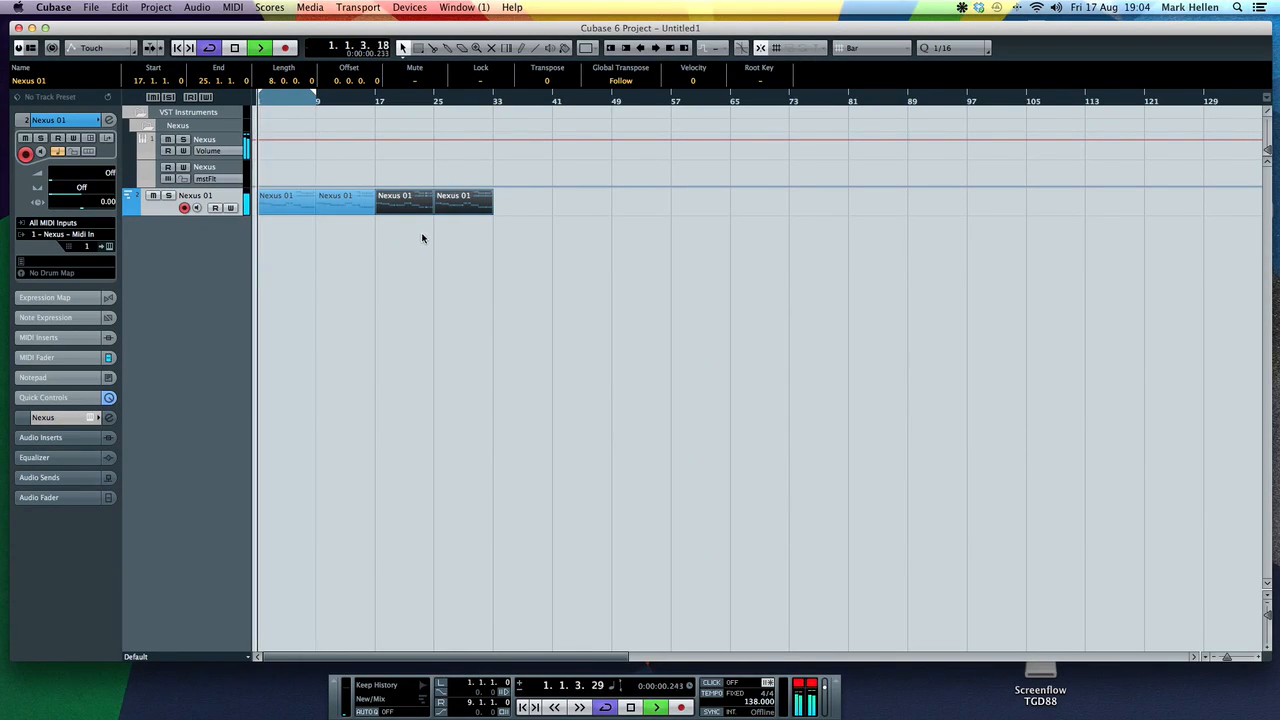
Set the cycle range to the last two Nexus 01 parts, from bar 17 to bar 33
left_click(465, 235)
left_click_drag(465, 235, 415, 208)
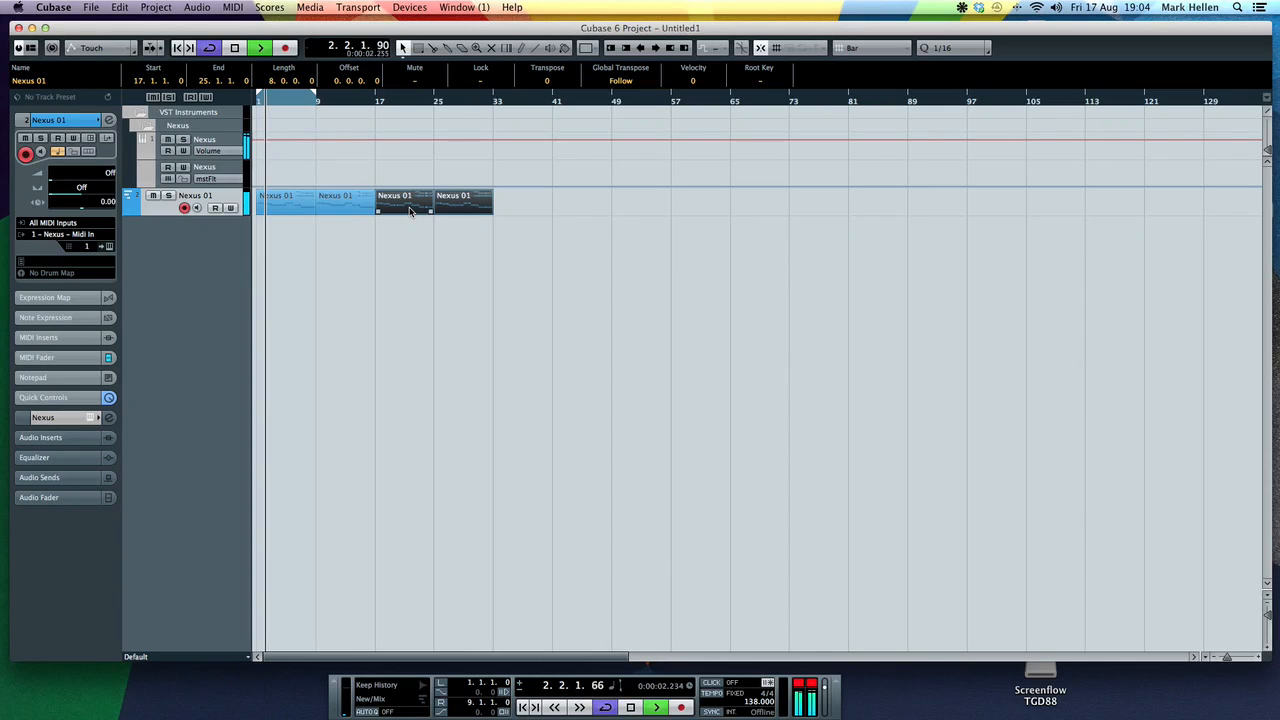
key("p")
left_click(403, 250)
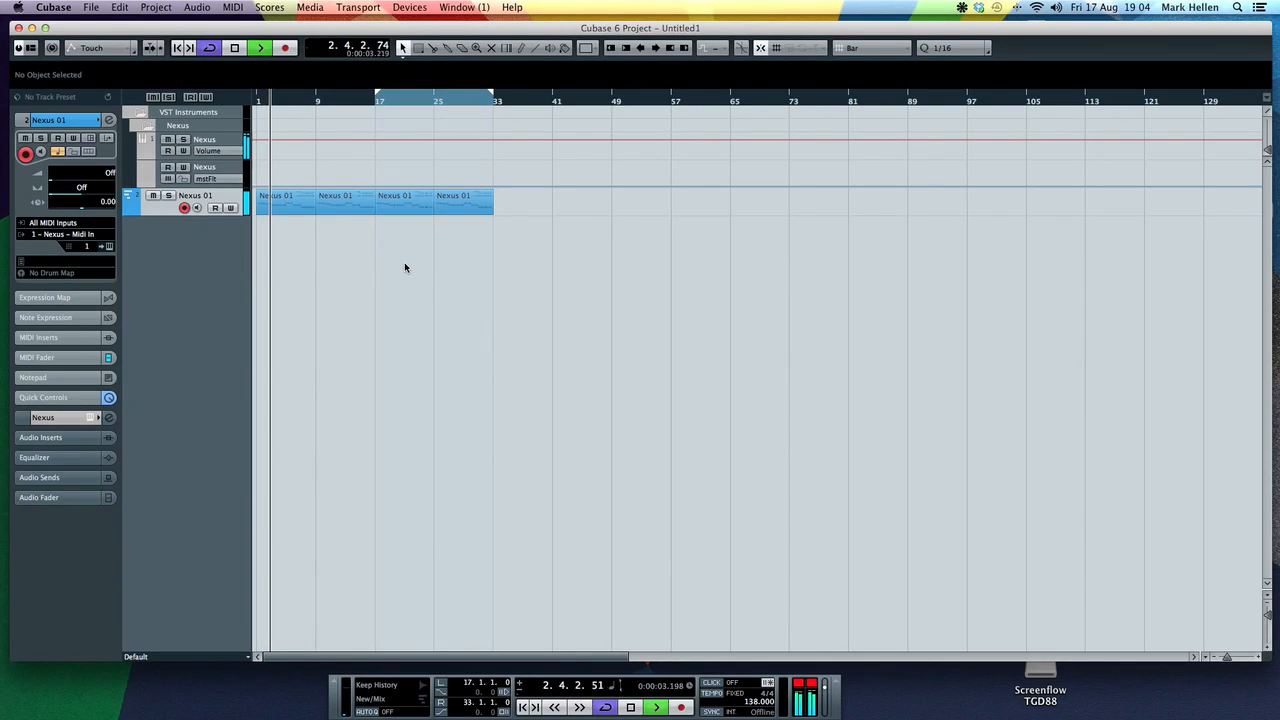
Automate the Nexus filter cutoff (fmodCut) with a ramp from bar 17 up to about 52.78 at bar 33, and play from bar 17
left_click(206, 178)
left_click(236, 346)
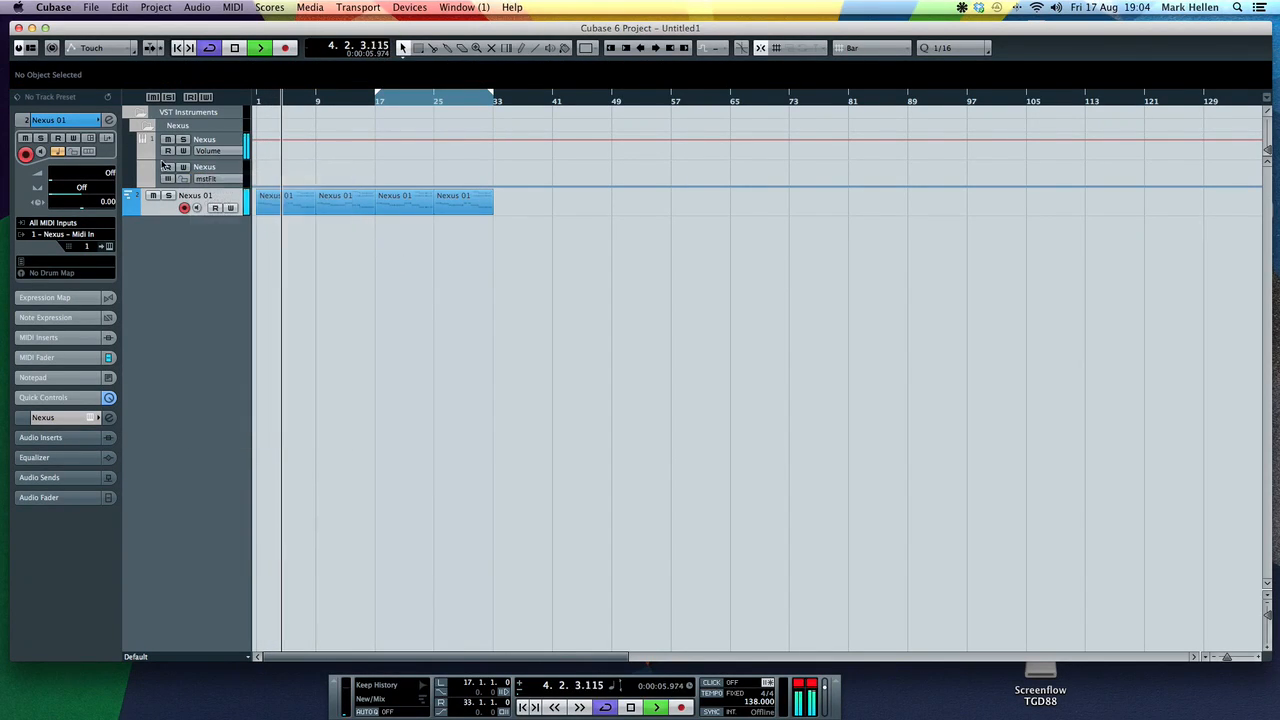
left_click(494, 178)
left_click_drag(494, 178, 494, 175)
left_click(372, 100)
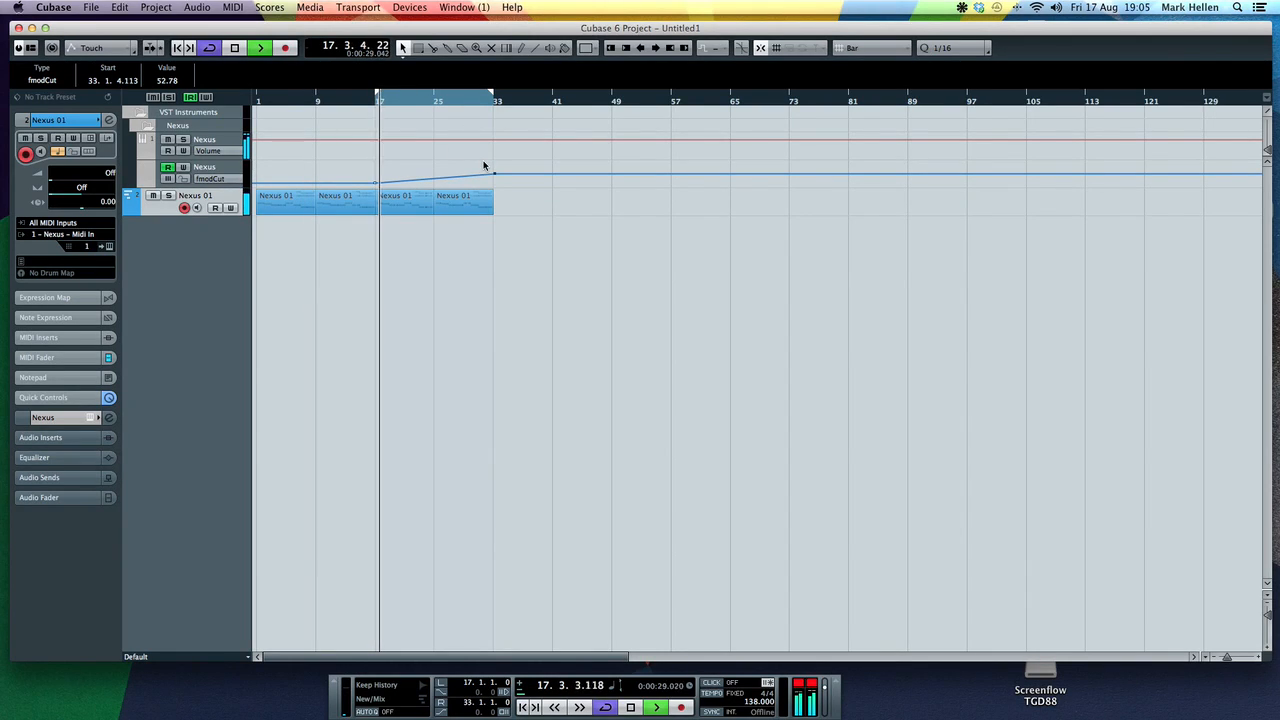
Audition the cutoff ramp from bars 27 and 31, and add a steep cutoff rise between bars 32 and 33
key("h")
key("h")
key("h")
key("h")
left_click(651, 100)
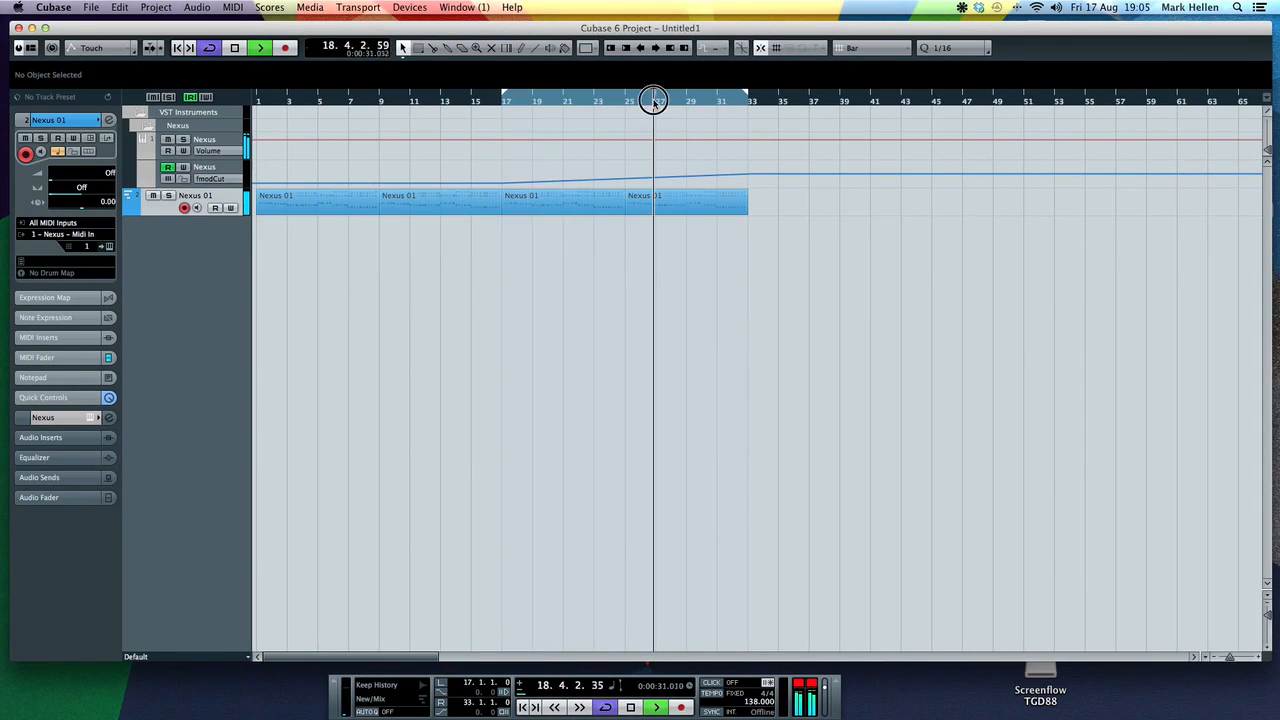
left_click(713, 101)
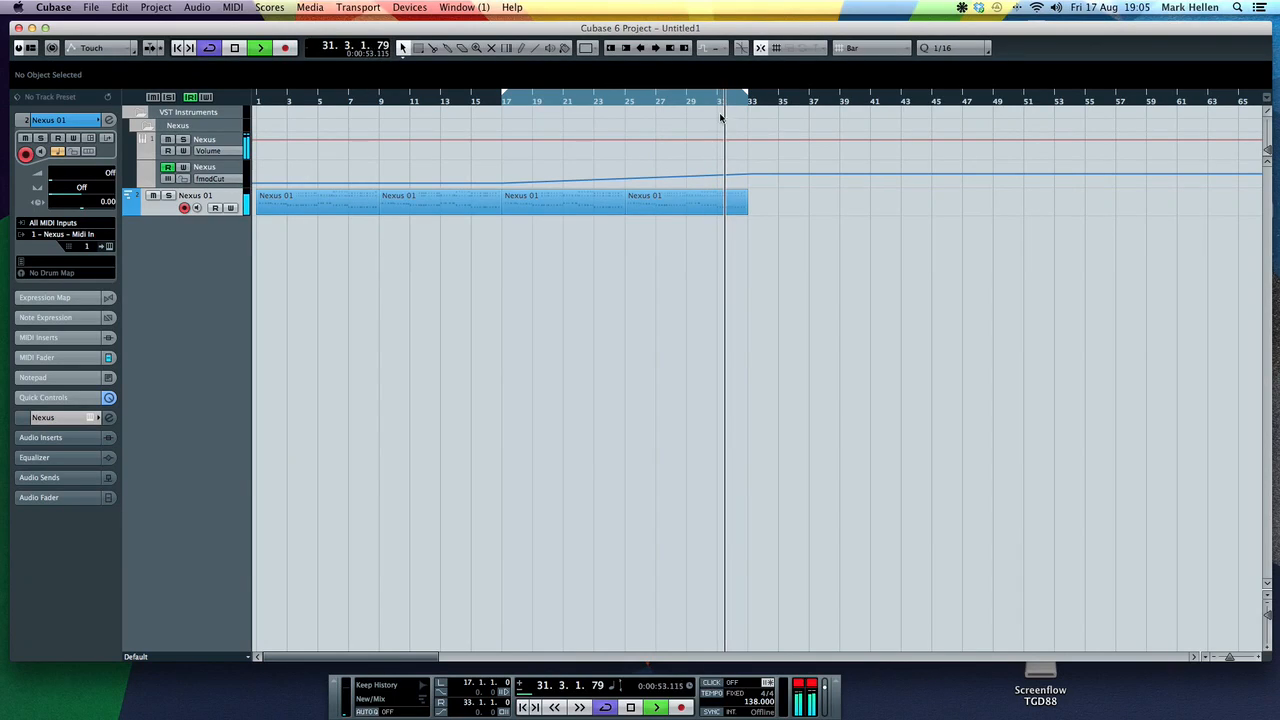
left_click_drag(750, 175, 592, 204)
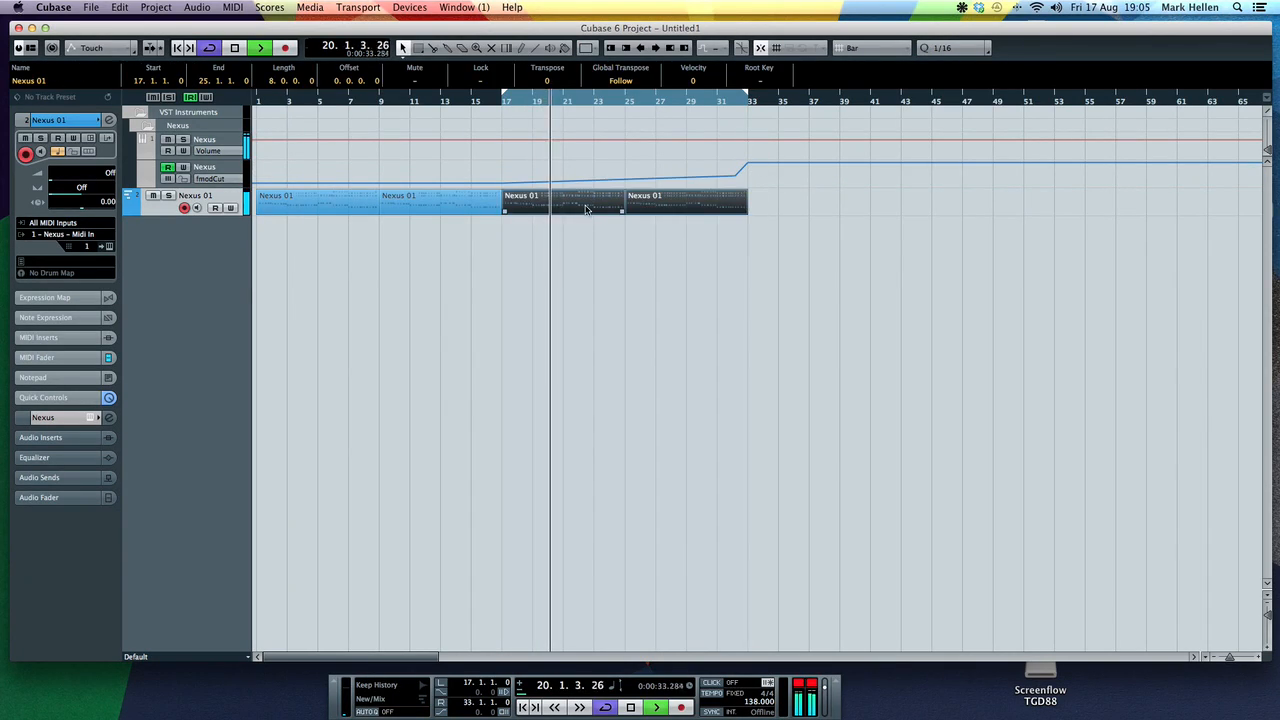
Duplicate the last two Nexus 01 parts to bars 33 to 49 and set the cycle range to the copies
key("ctrl+d")
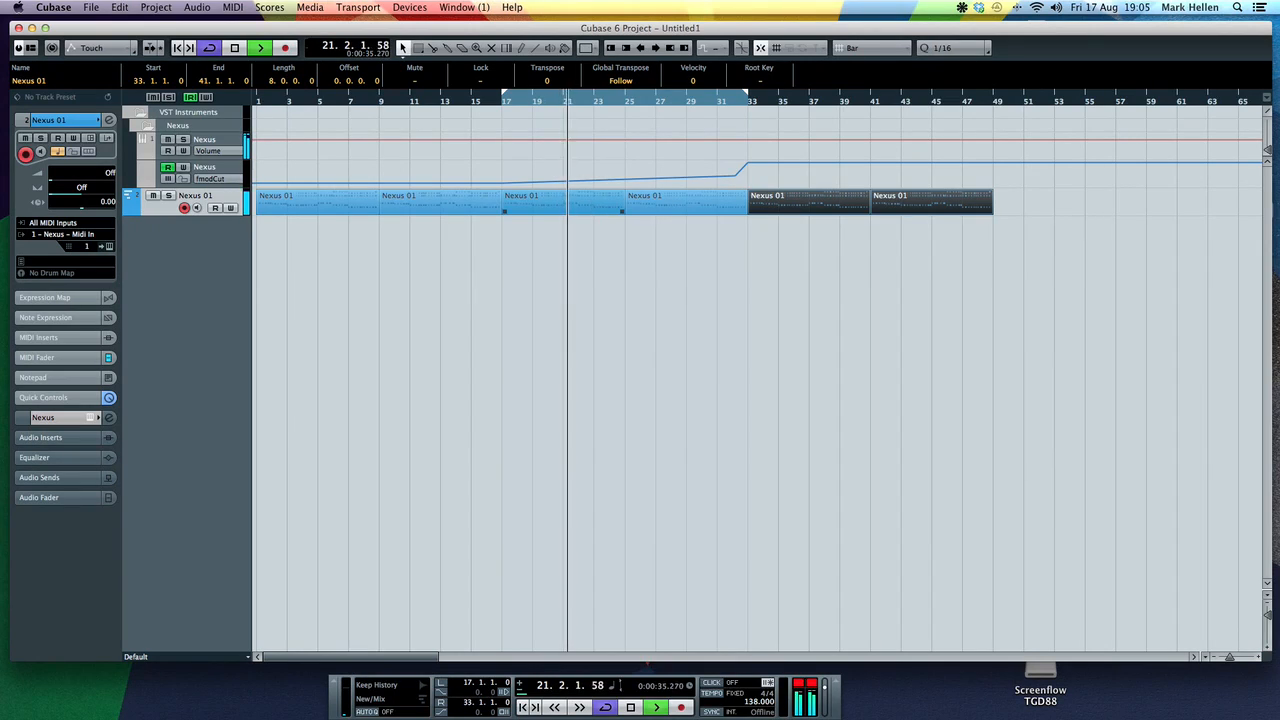
key("p")
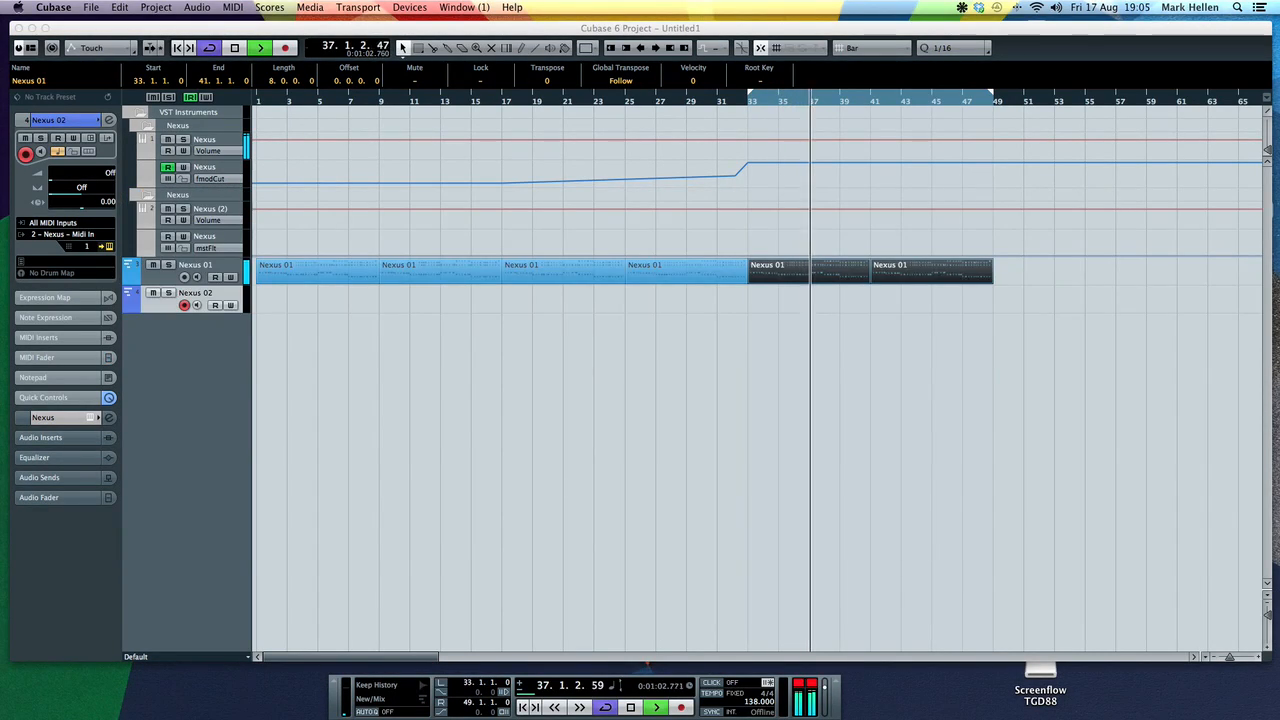
Load the LD Leads of Trance preset from the XP Trance Leads category in the second Nexus instrument
left_click_drag(1008, 136, 949, 175)
scroll(803, 312, "down", 5)
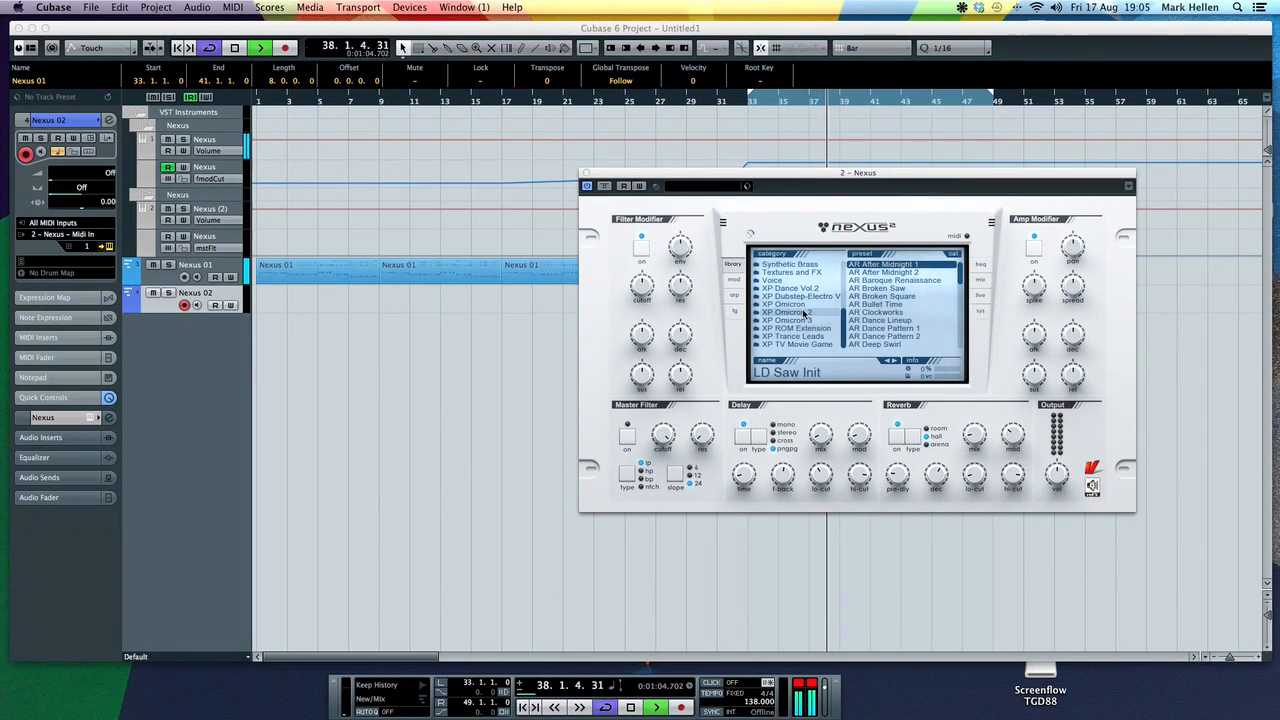
left_click(800, 337)
scroll(900, 310, "down", 10)
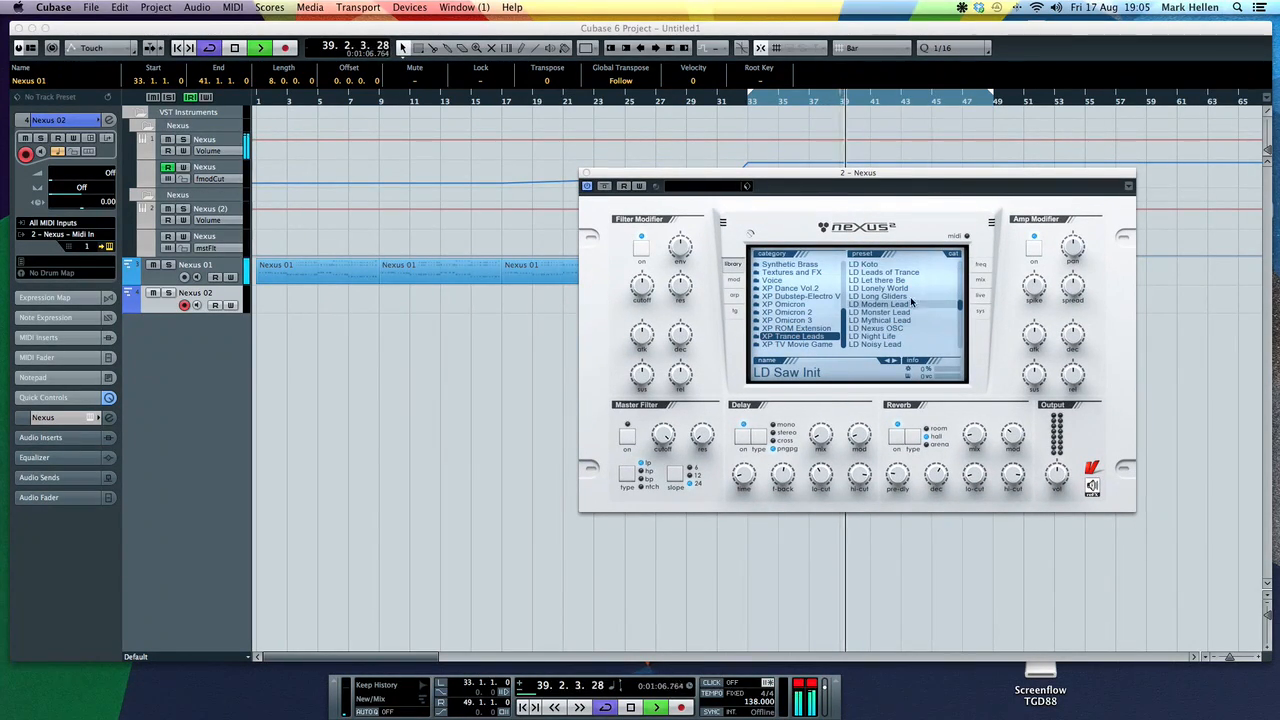
left_click(888, 273)
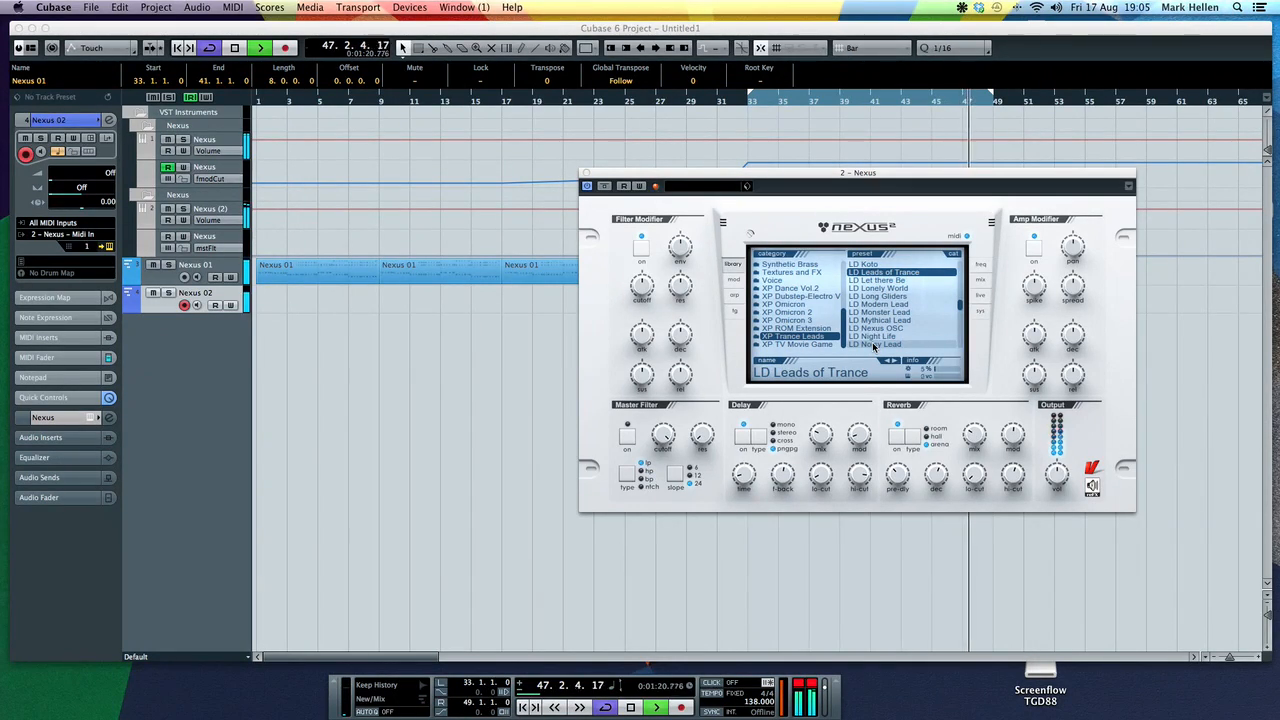
Try the LD Origin Lead preset in the second Nexus and close its window
scroll(873, 347, "down", 3)
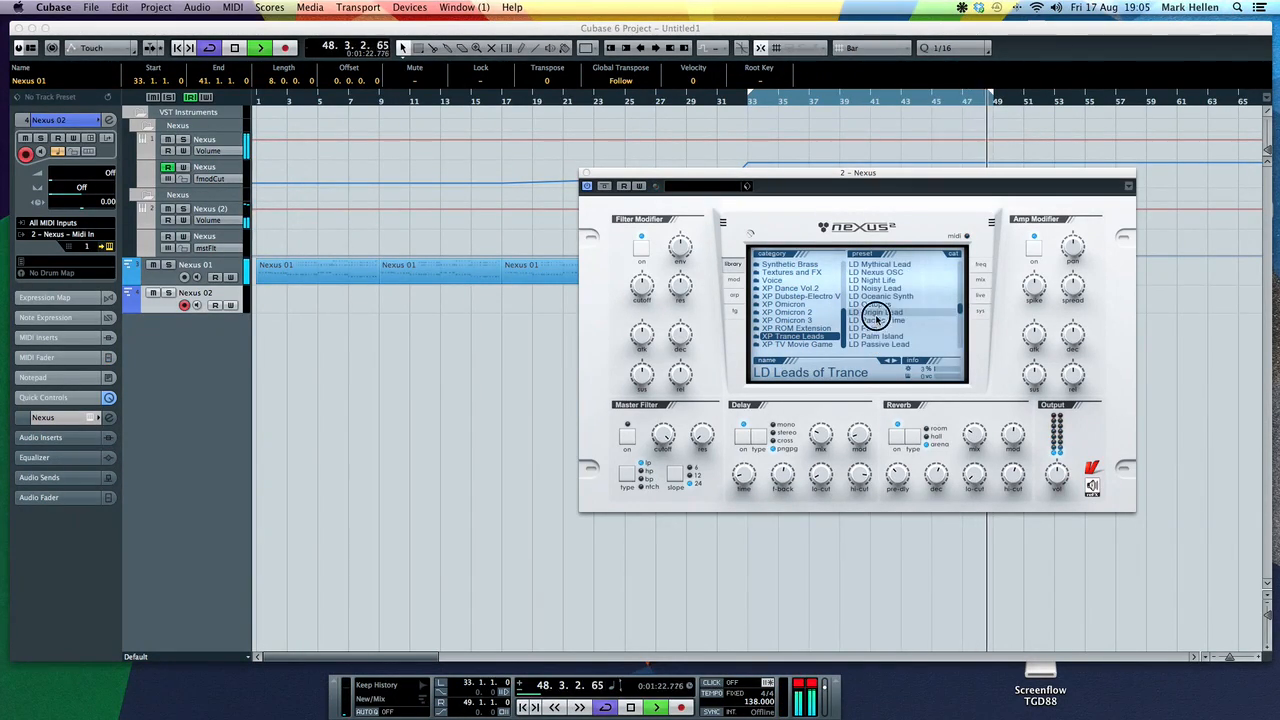
left_click(877, 312)
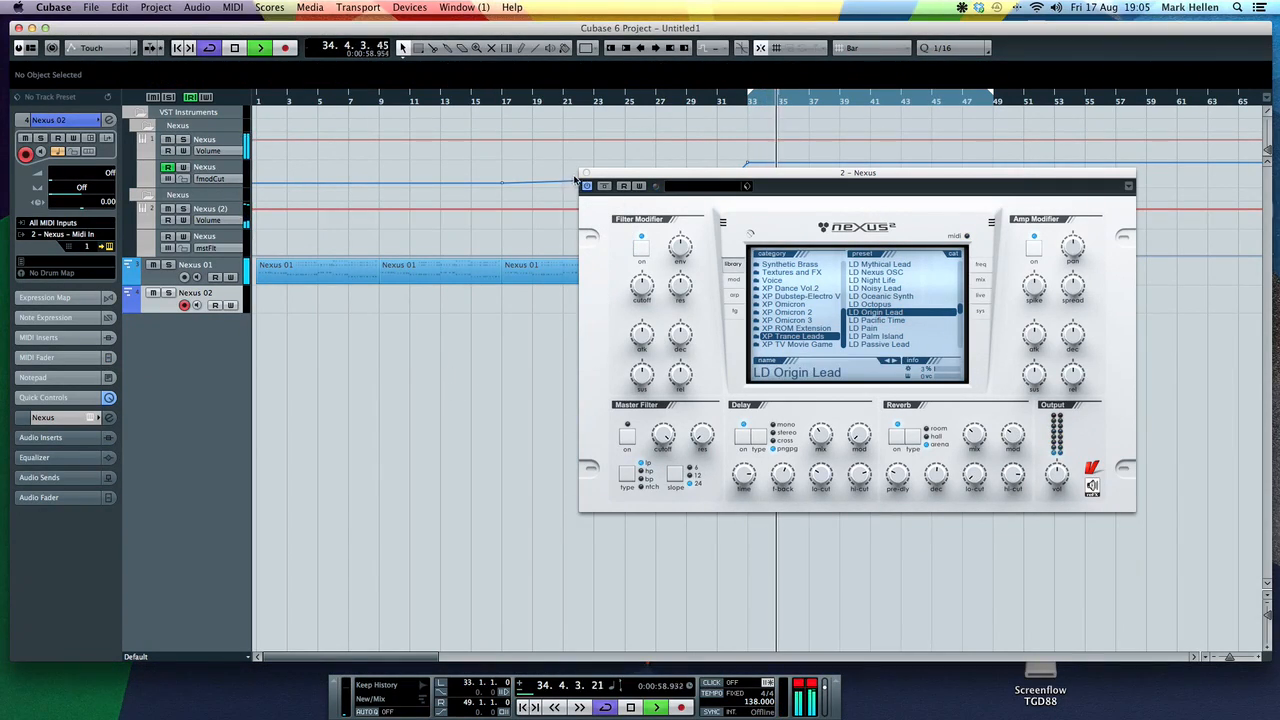
left_click(586, 174)
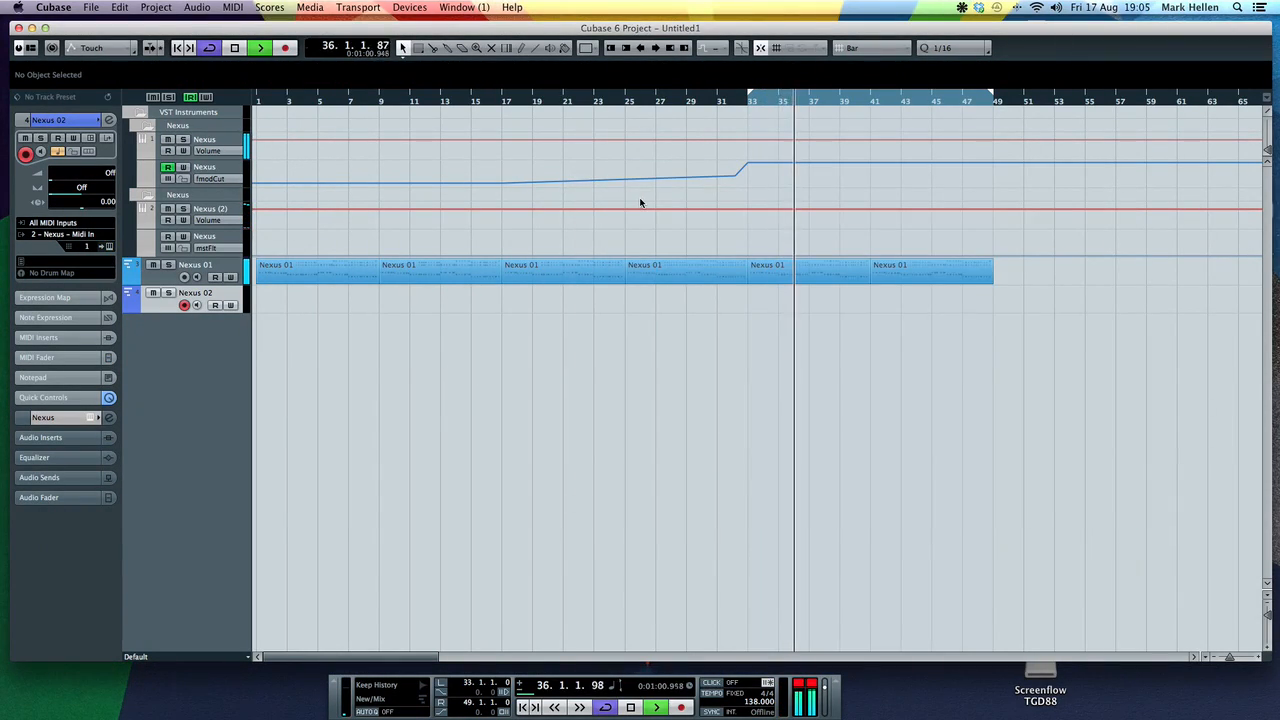
left_click(108, 247)
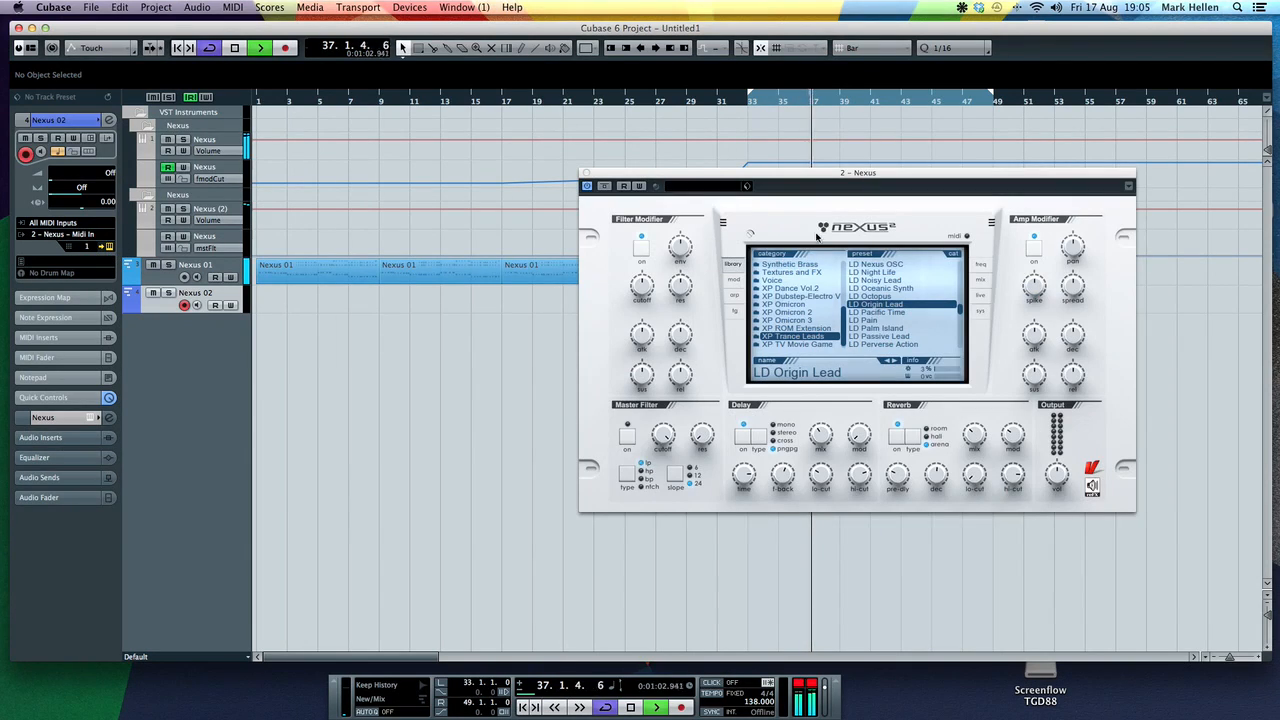
left_click(586, 173)
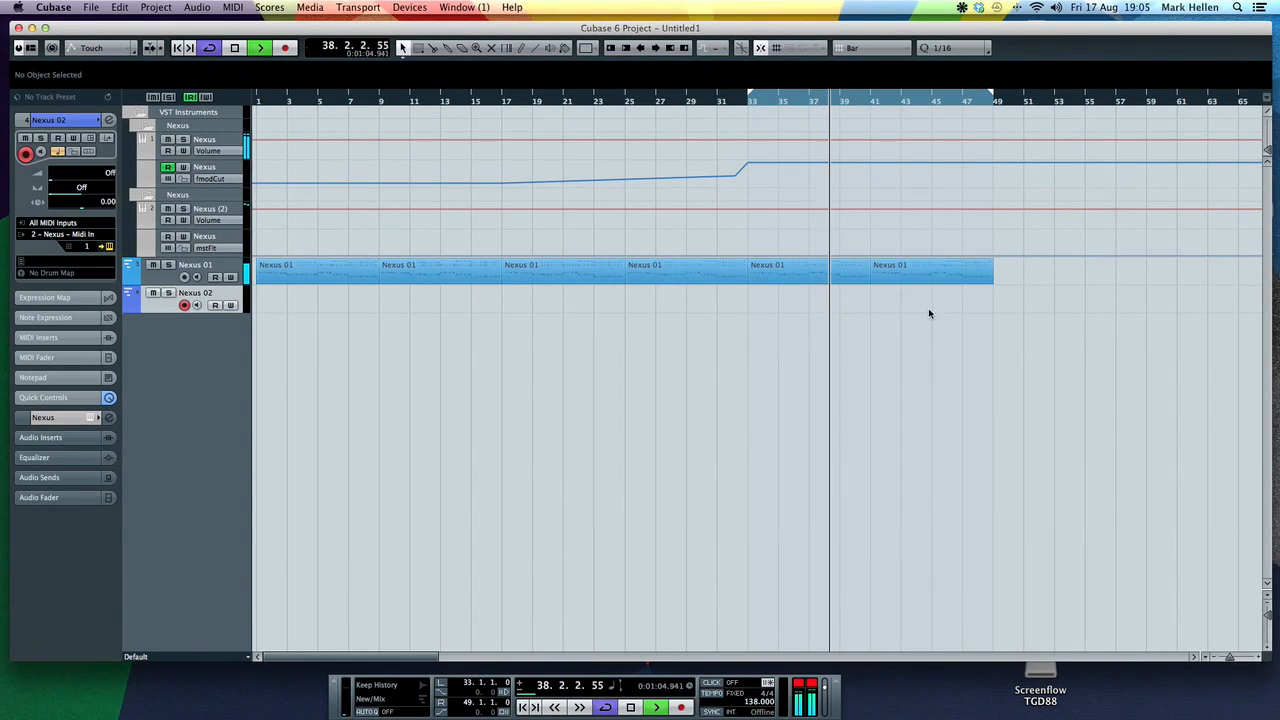
Copy the two Nexus 01 parts at bars 33 to 49 onto the Nexus 02 track and solo that track
left_click_drag(838, 291, 893, 276)
key("super+d")
left_click_drag(1034, 264, 791, 297)
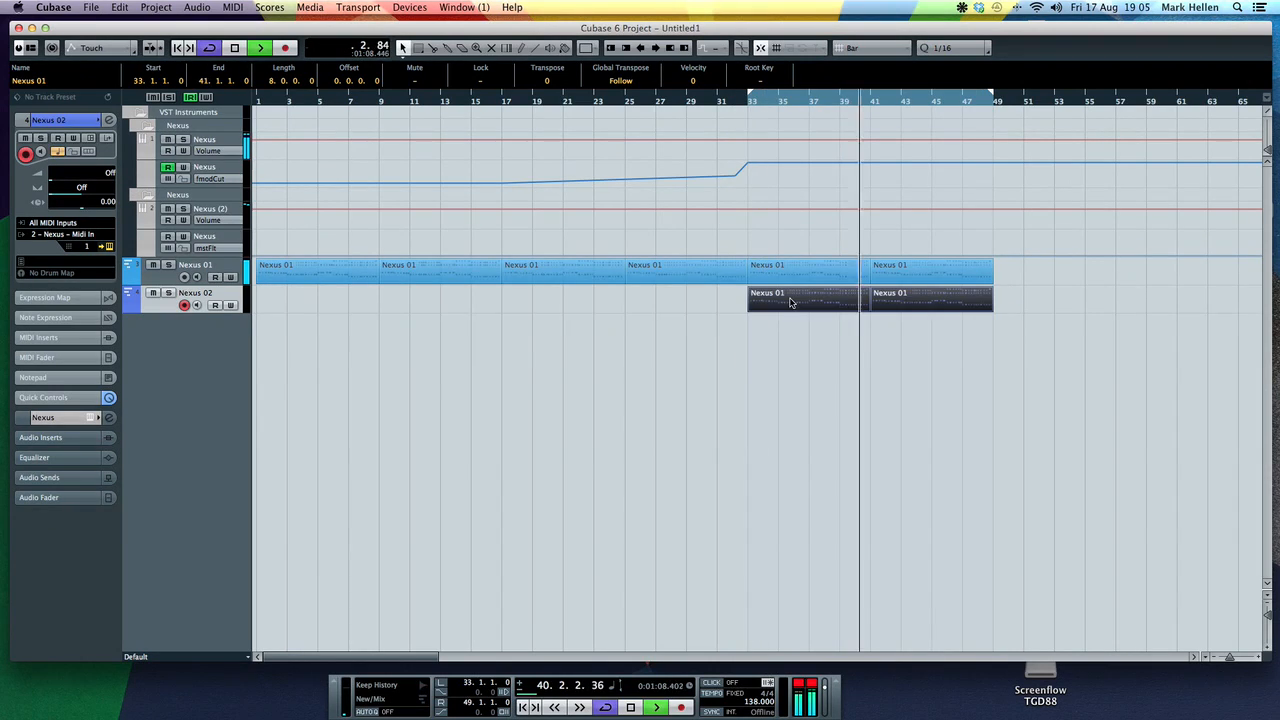
left_click(168, 292)
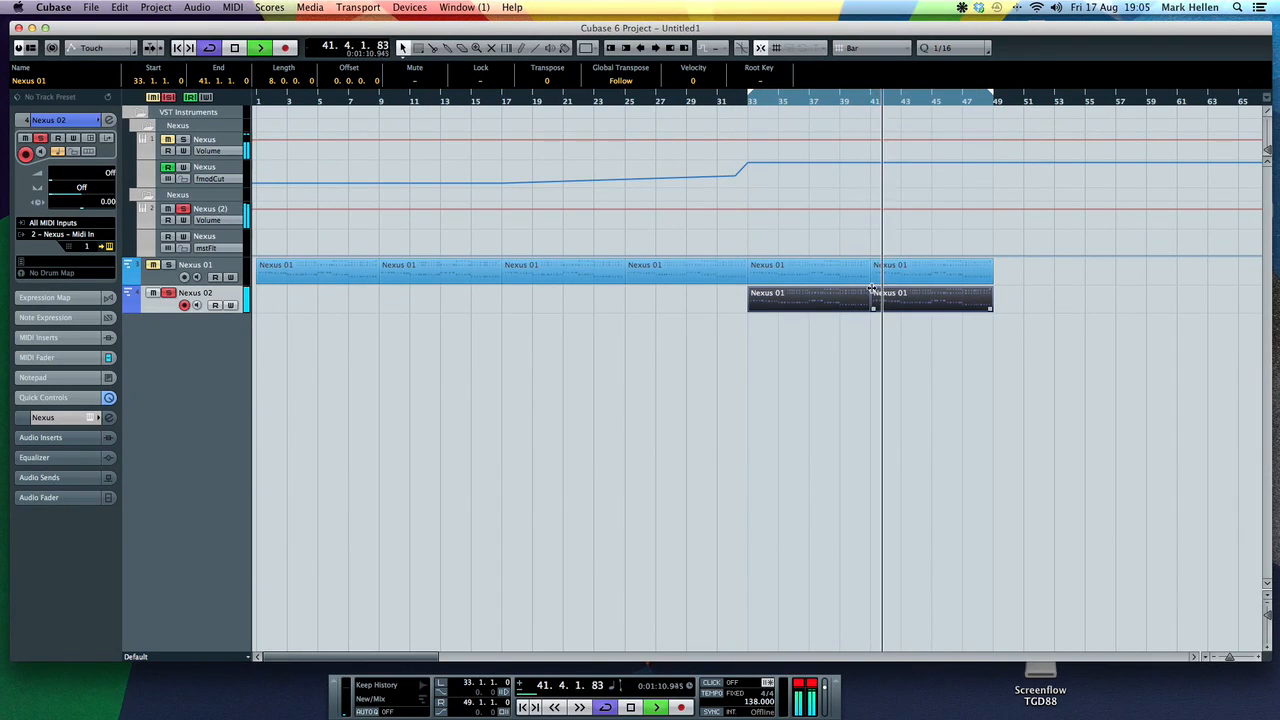
left_click(915, 348)
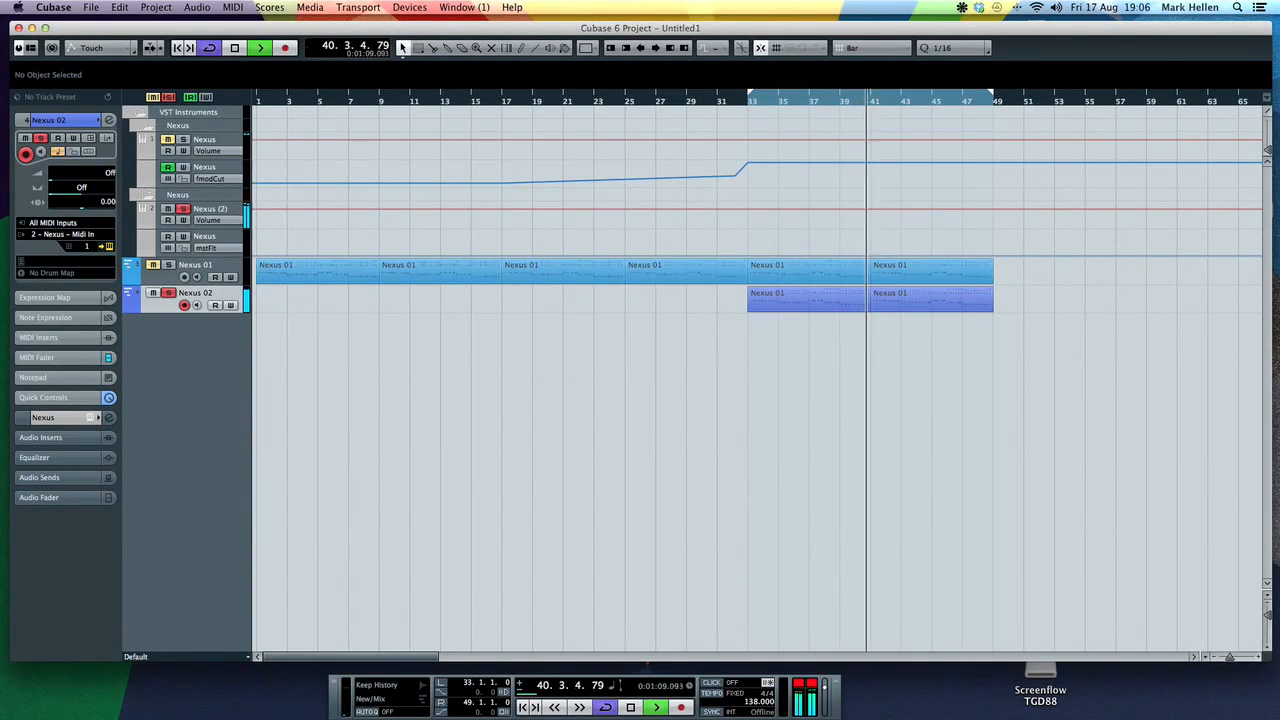
Transpose all notes in the two Nexus 02 track parts up one octave in the Key Editor
double_click(897, 297)
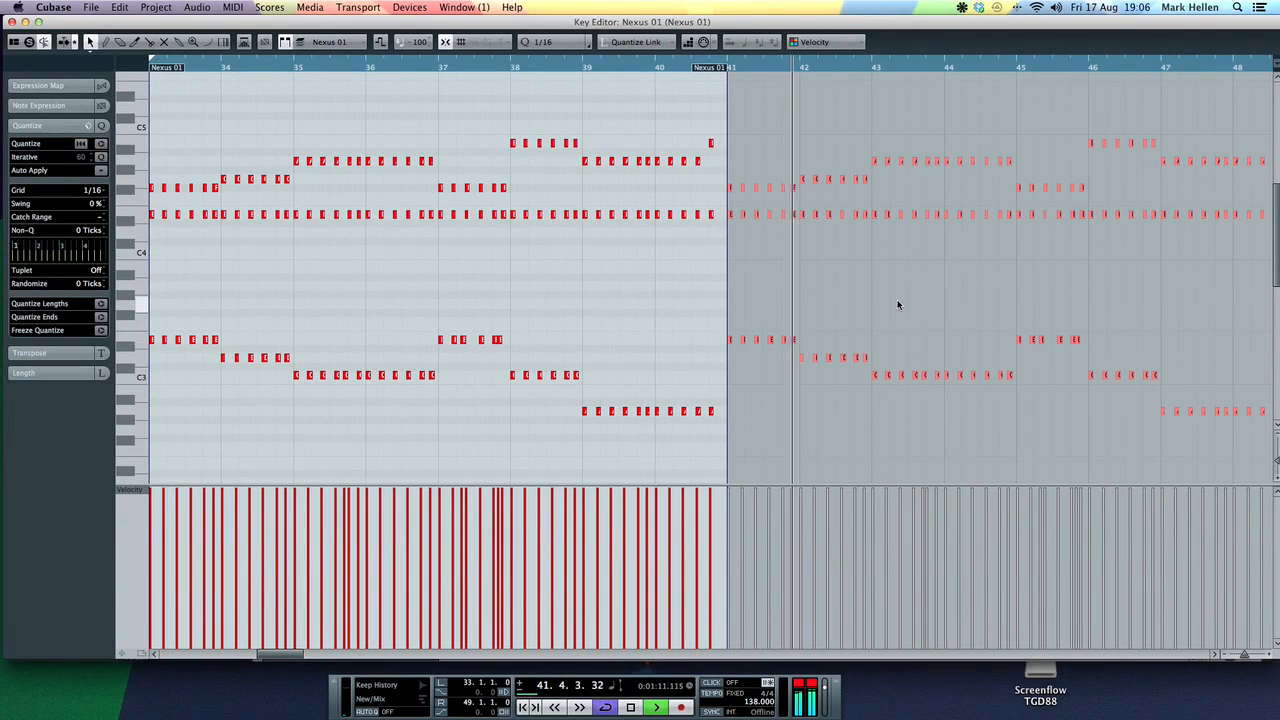
key("g")
key("g")
key("g")
key("g")
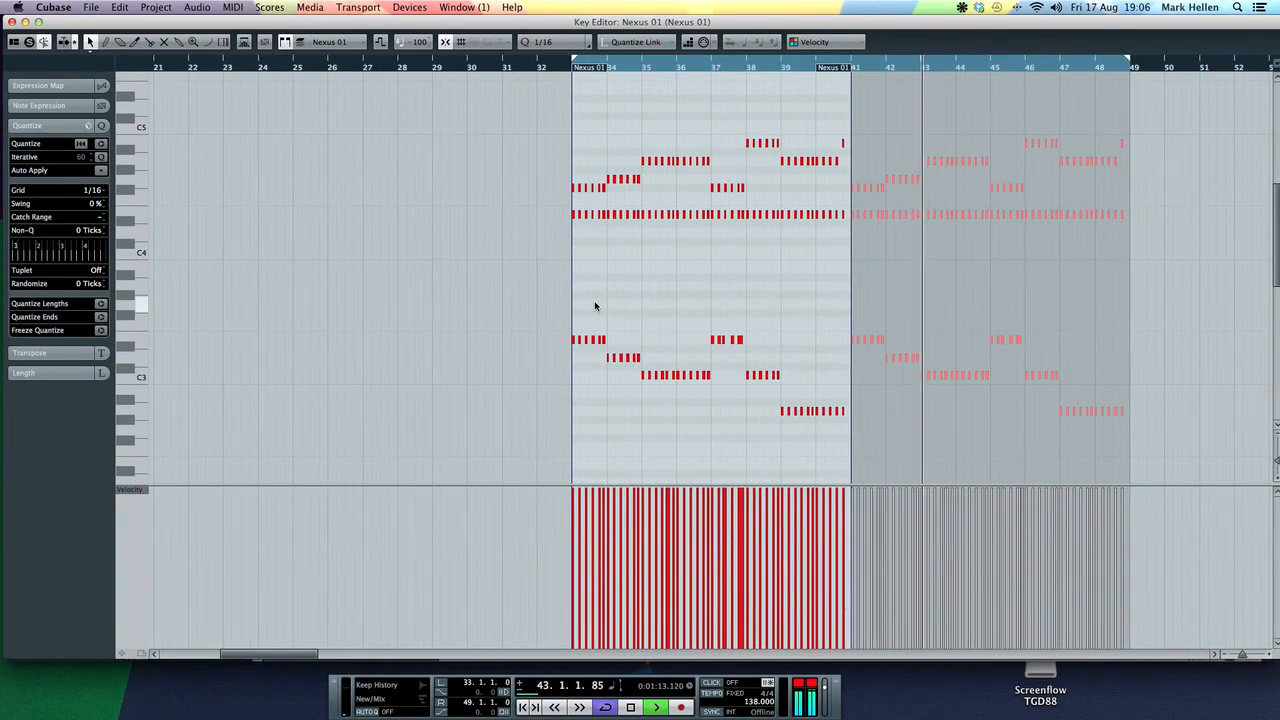
left_click(595, 302)
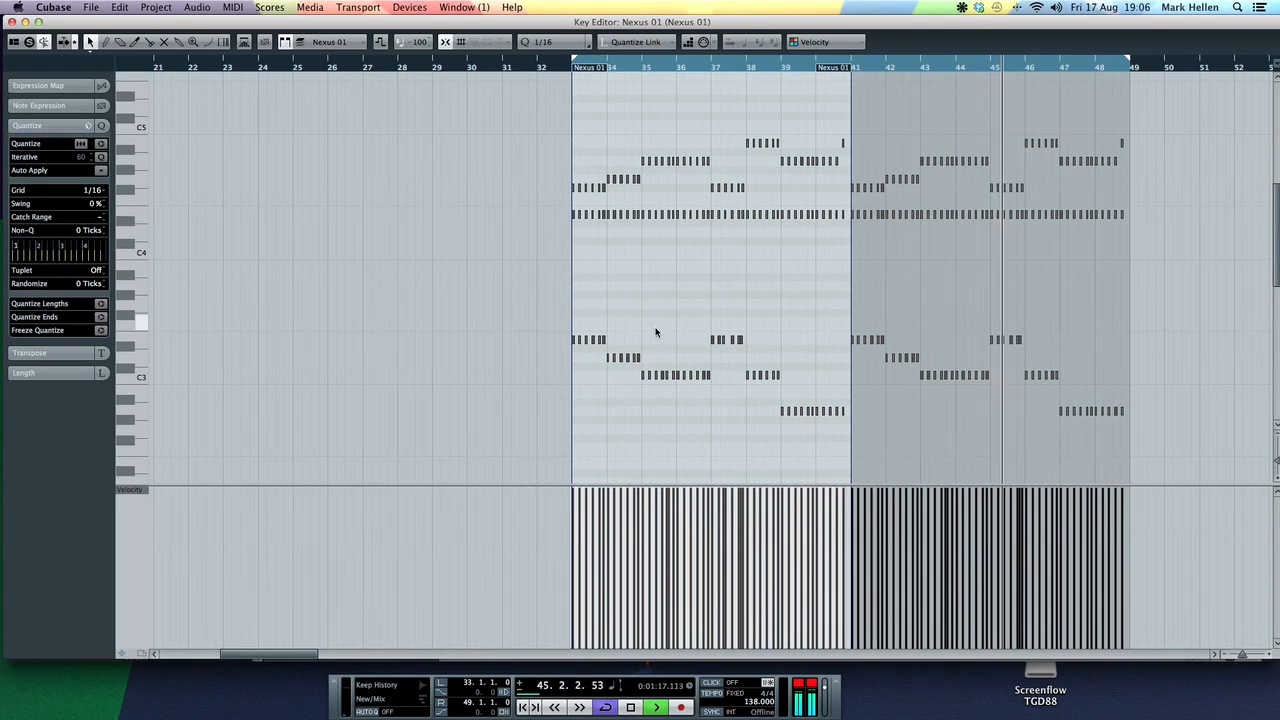
key("Up")
key("Up")
key("Up")
key("Up")
key("Up")
key("Up")
key("Up")
key("Up")
key("Up")
key("Up")
key("Up")
key("Up")
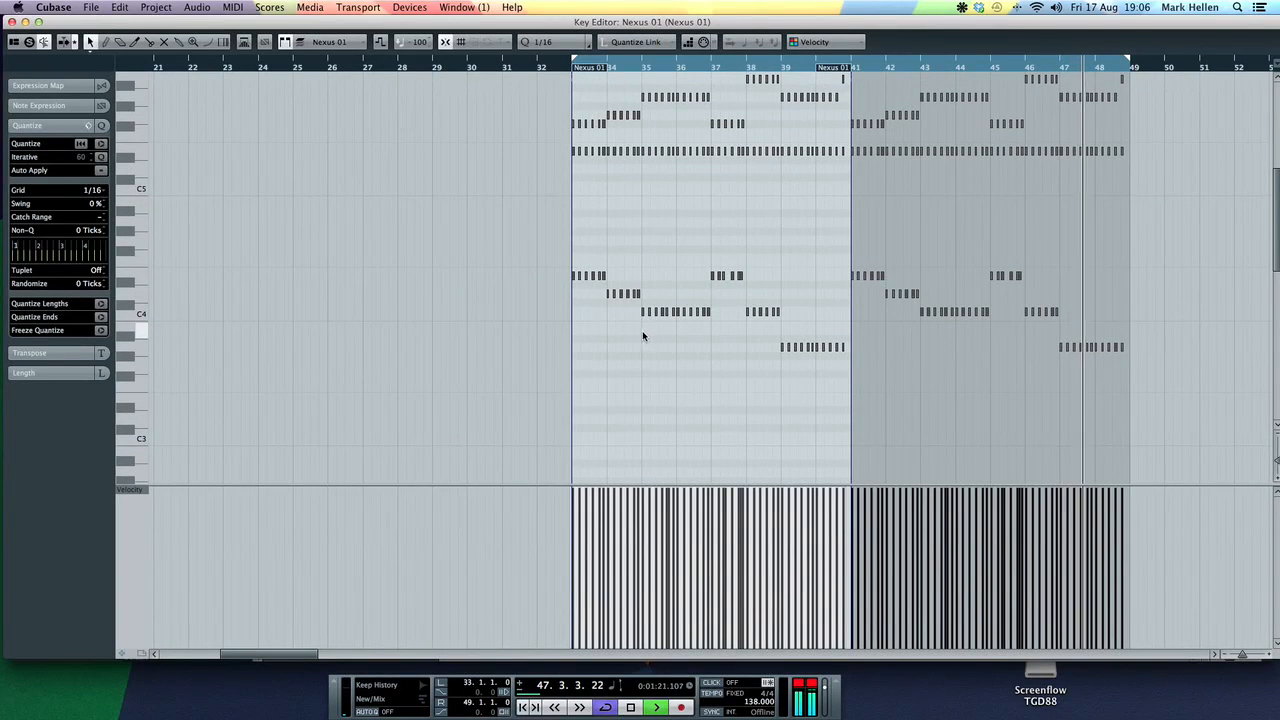
Delete the lower-octave notes from both Nexus 02 track parts, keeping the upper notes, and close the Key Editor
left_click(1016, 304)
left_click_drag(1016, 304, 1141, 388)
key("Return")
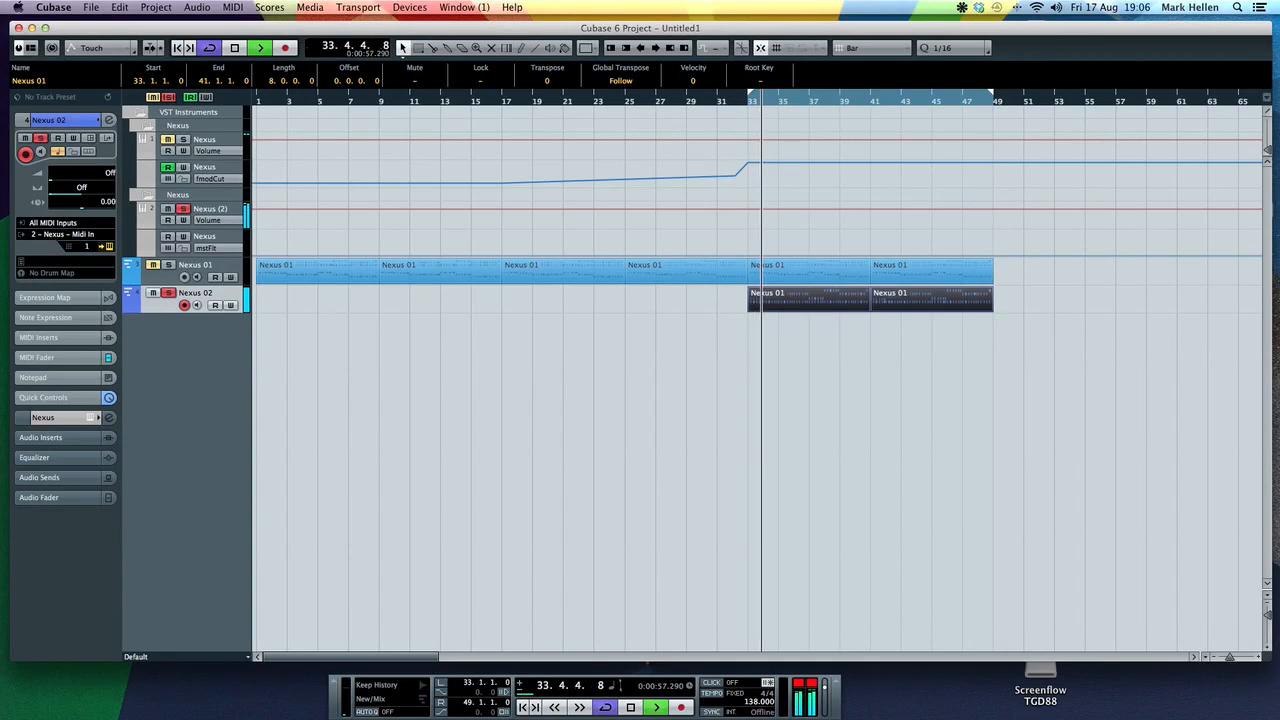
Load LD Pretty Hard in the second Nexus with a high-pass master filter and an amp release around 17, and solo Nexus 01 too
left_click_drag(1279, 146, 884, 219)
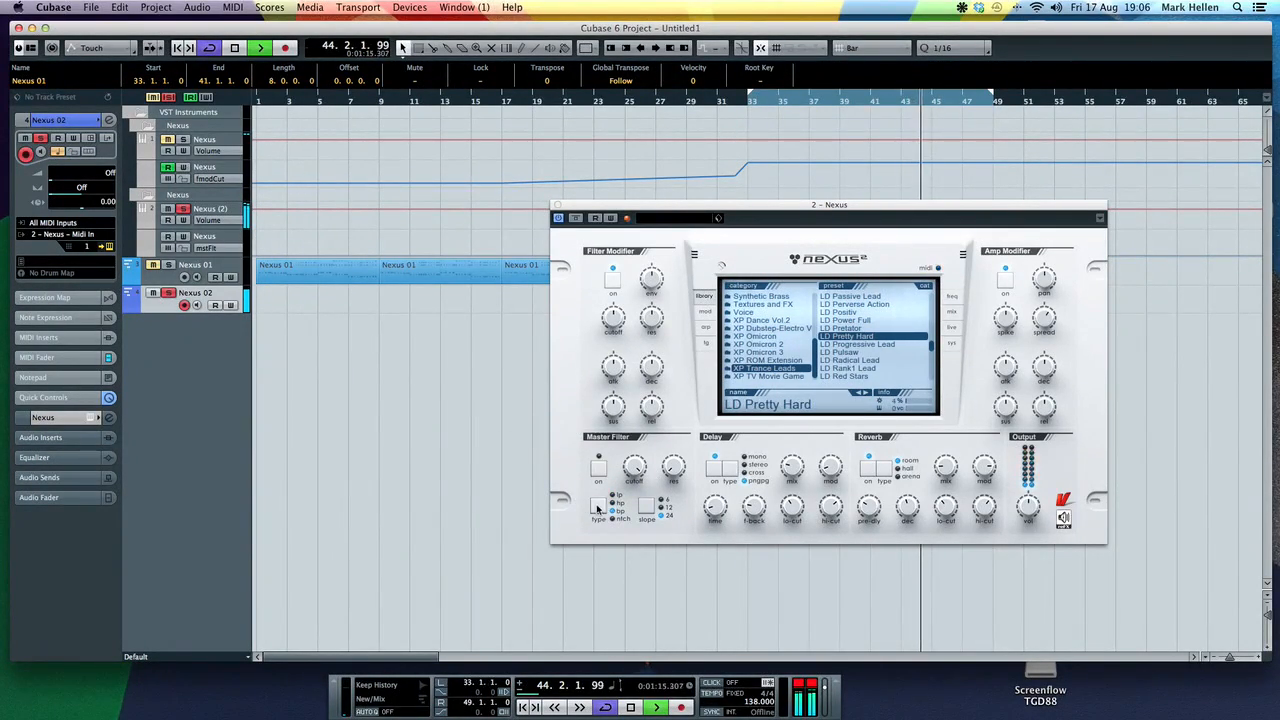
left_click(599, 472)
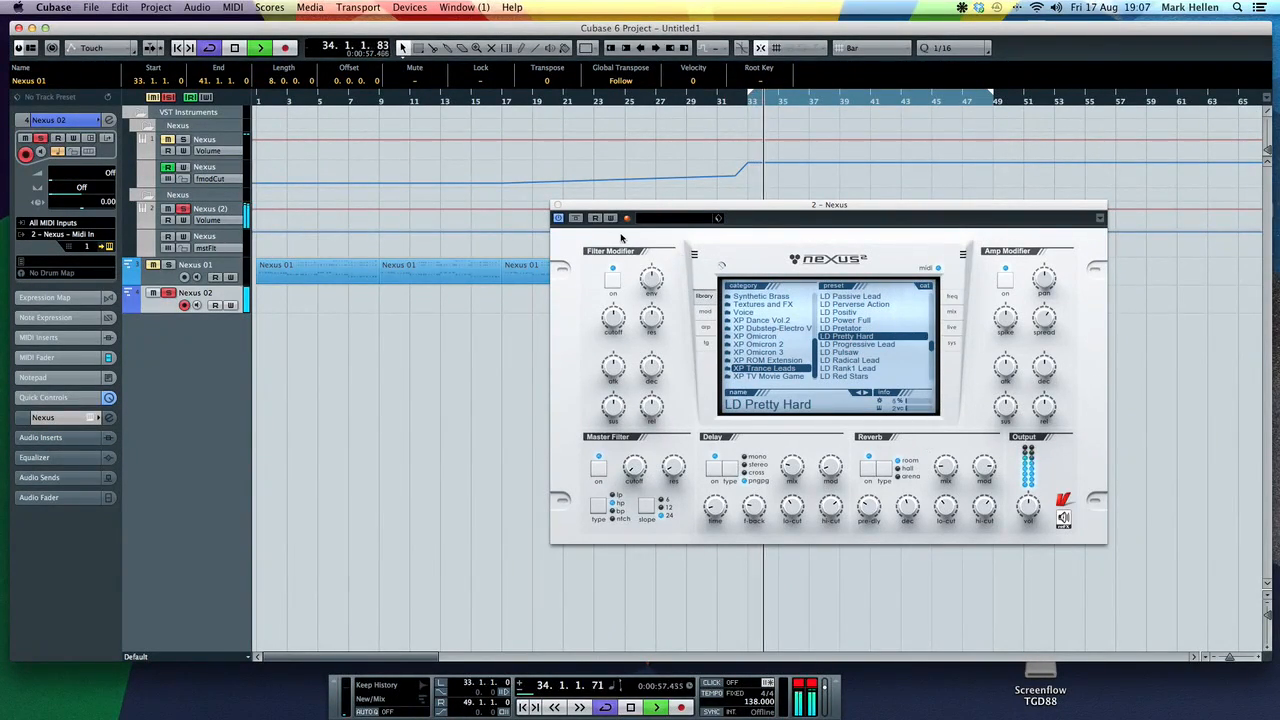
left_click(557, 205)
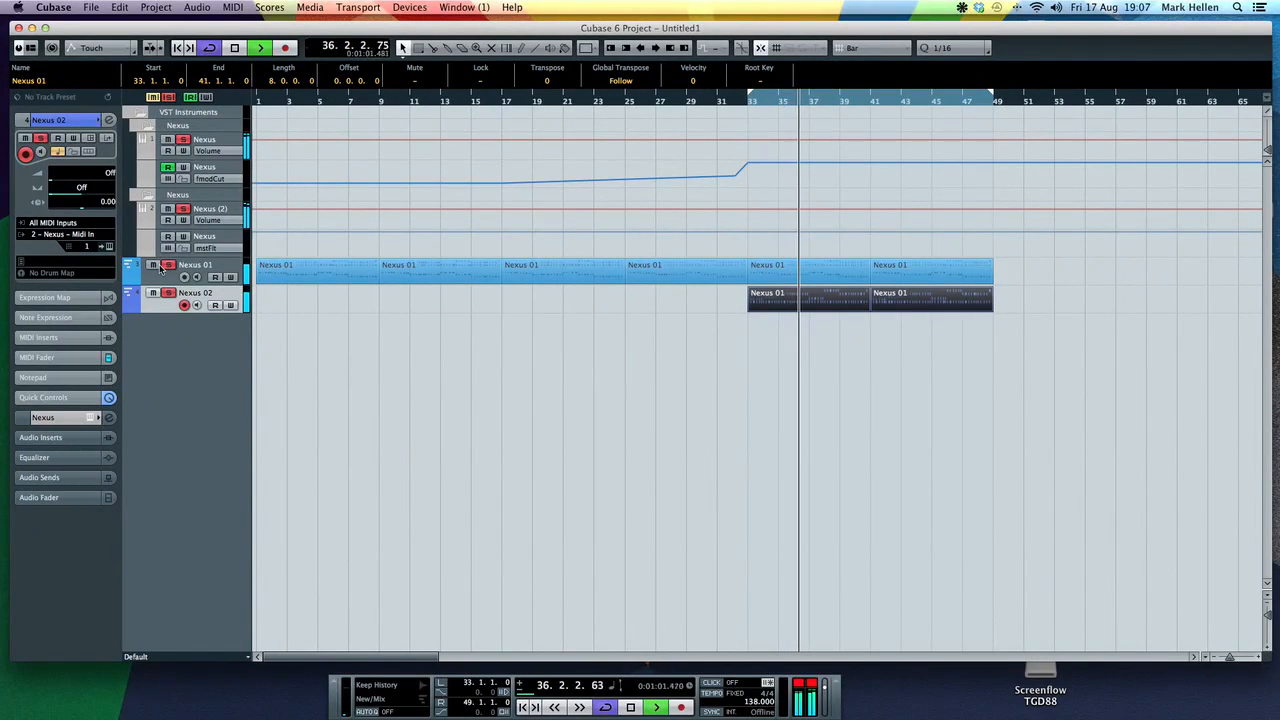
left_click(109, 246)
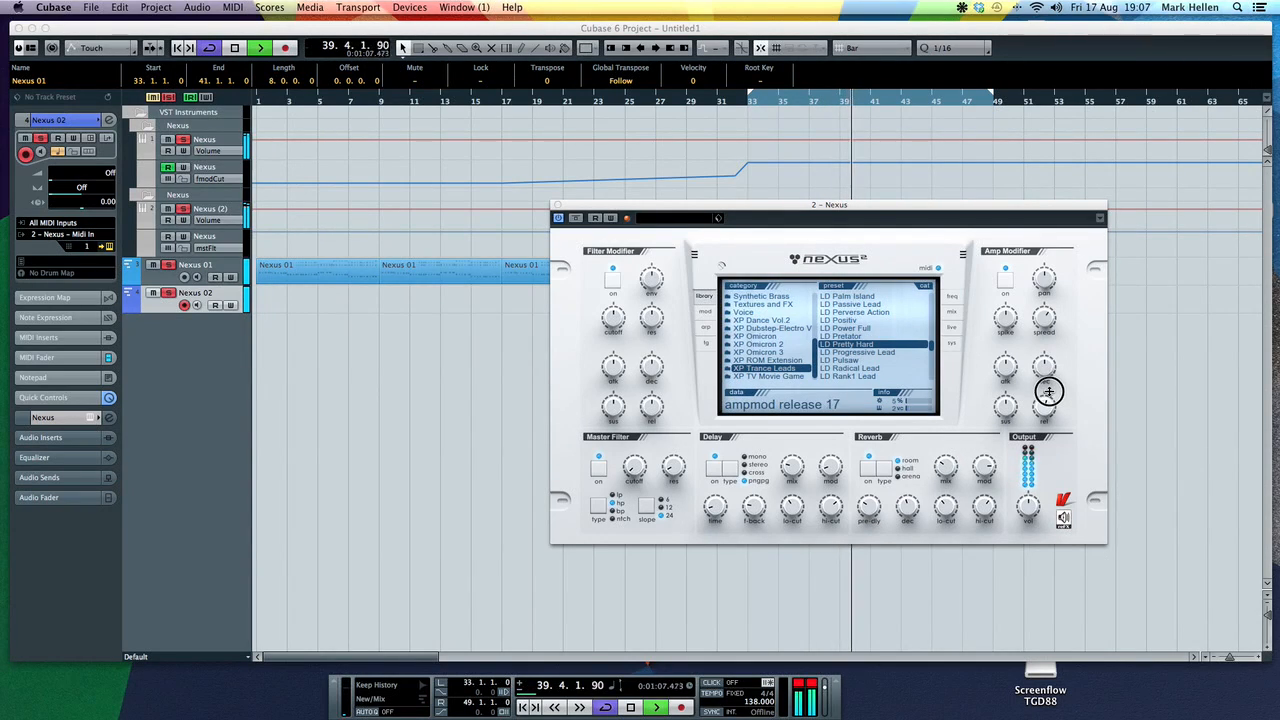
left_click(557, 204)
Lengthen all notes in the two Nexus 02 track parts so closely spaced notes nearly touch, and close the Key Editor
double_click(849, 306)
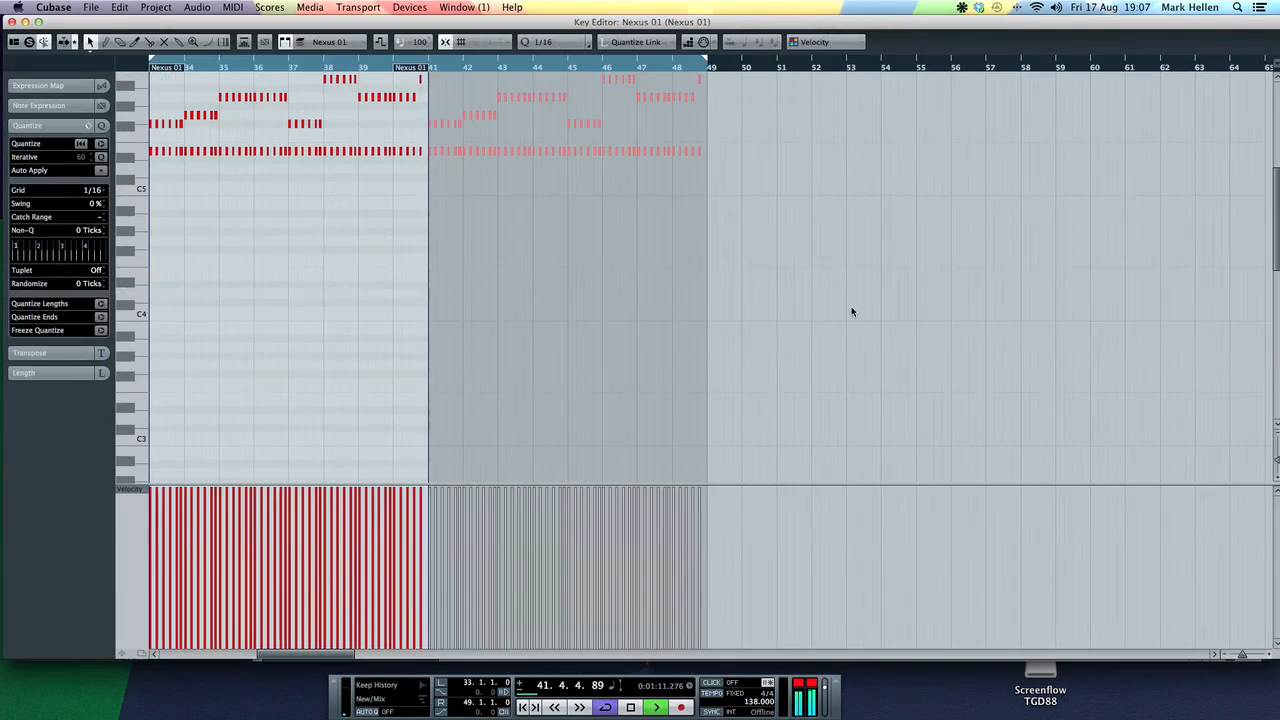
key("h")
key("h")
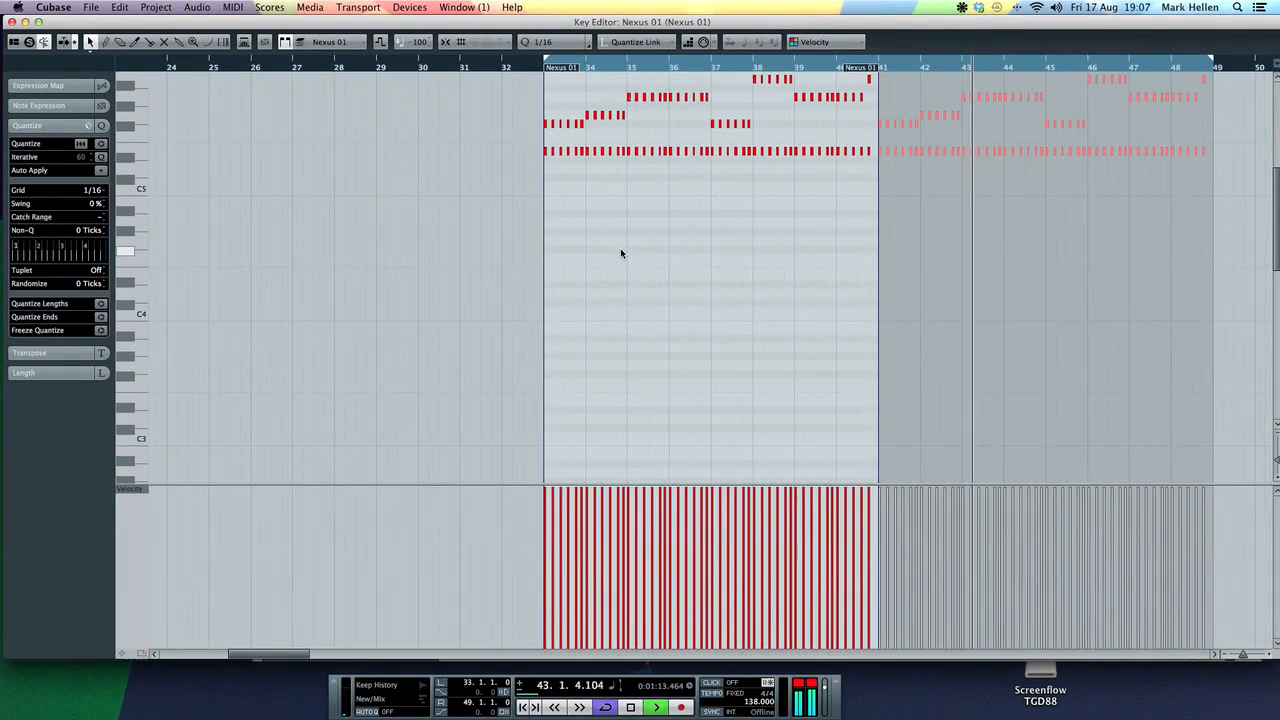
key("h")
key("h")
key("h")
key("h")
key("h")
key("h")
key("h")
key("h")
key("super+a")
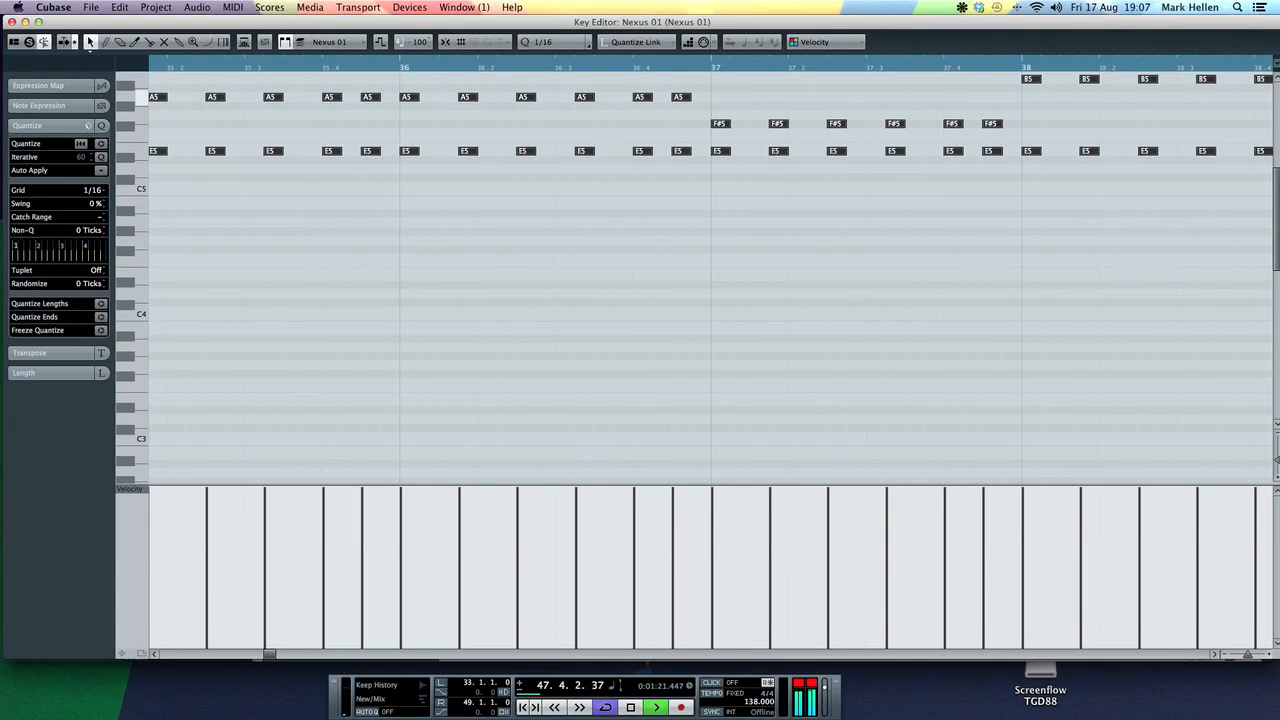
left_click_drag(387, 99, 387, 99)
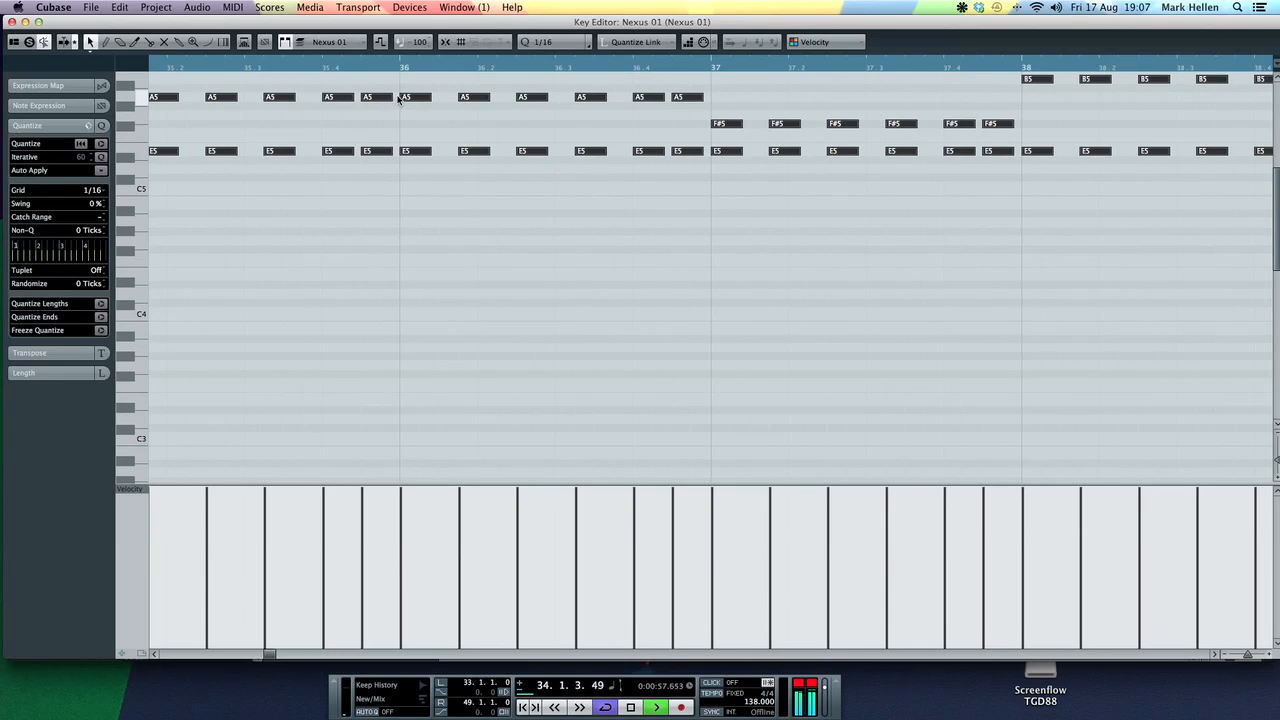
key("Return")
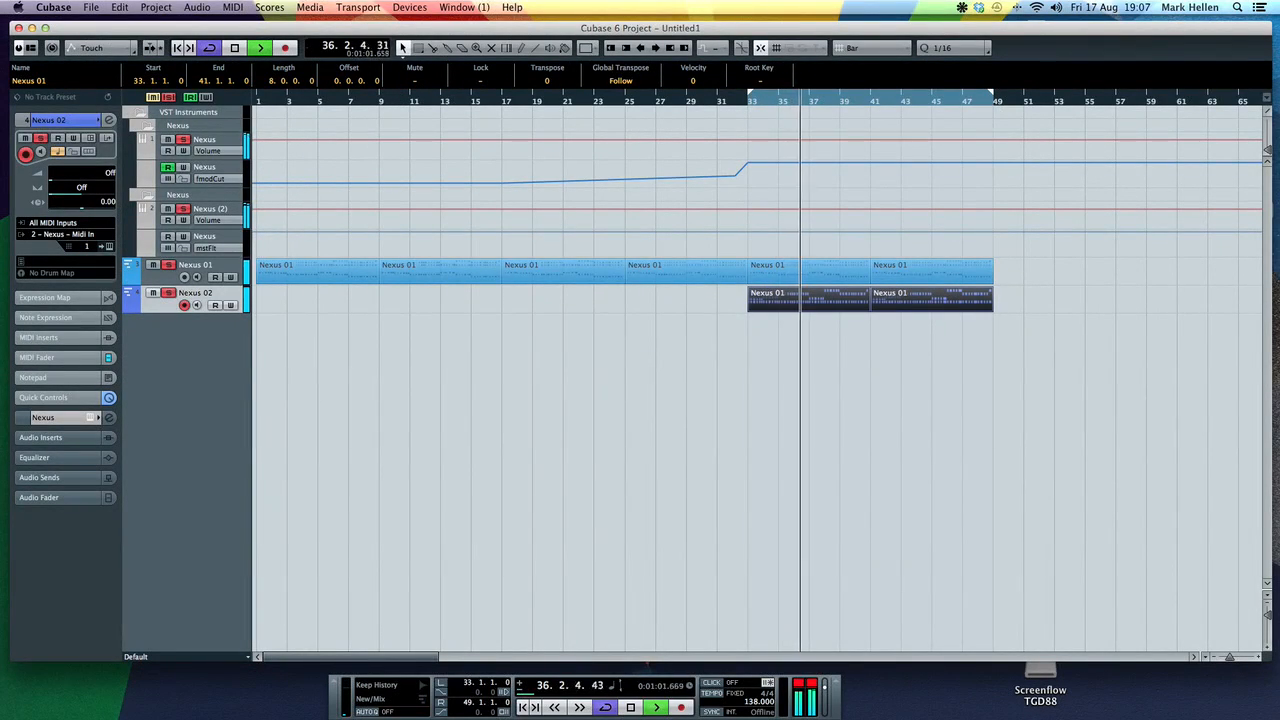
Audition the LD Shadow Lead and LD Positiv presets in the second Nexus during playback
left_click(109, 247)
scroll(855, 373, "down", 3)
left_click(856, 368)
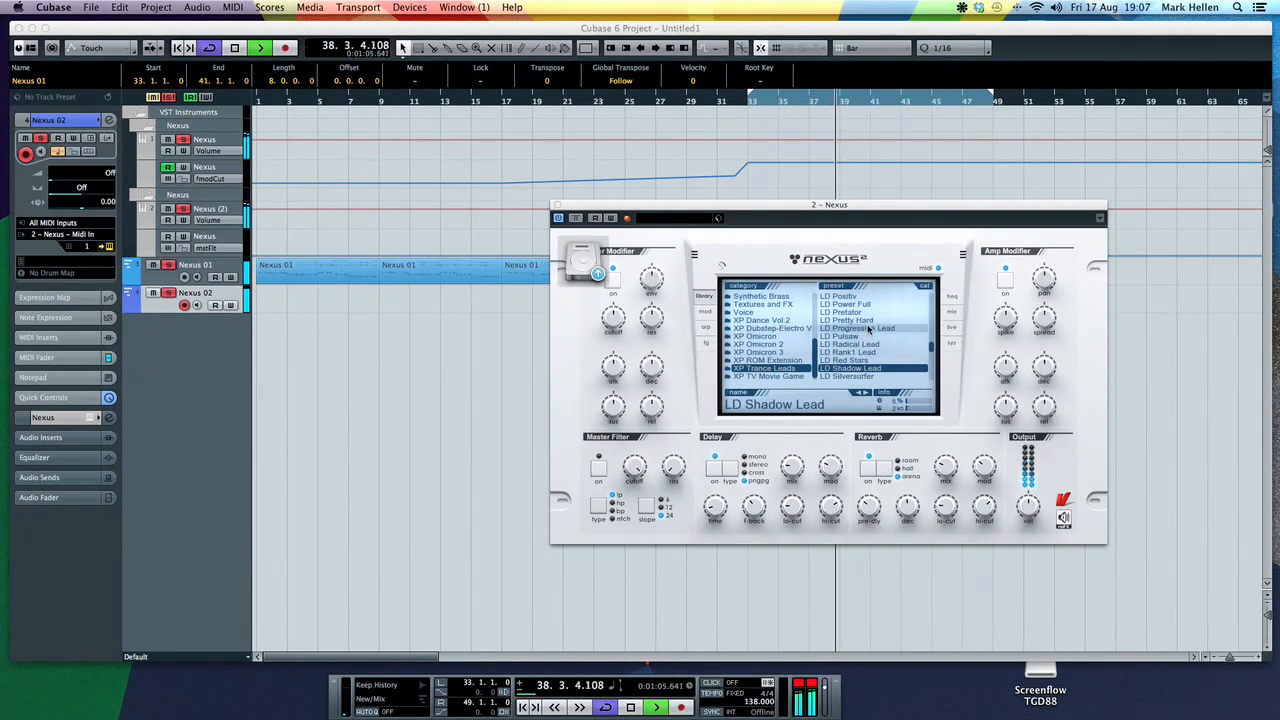
left_click(850, 296)
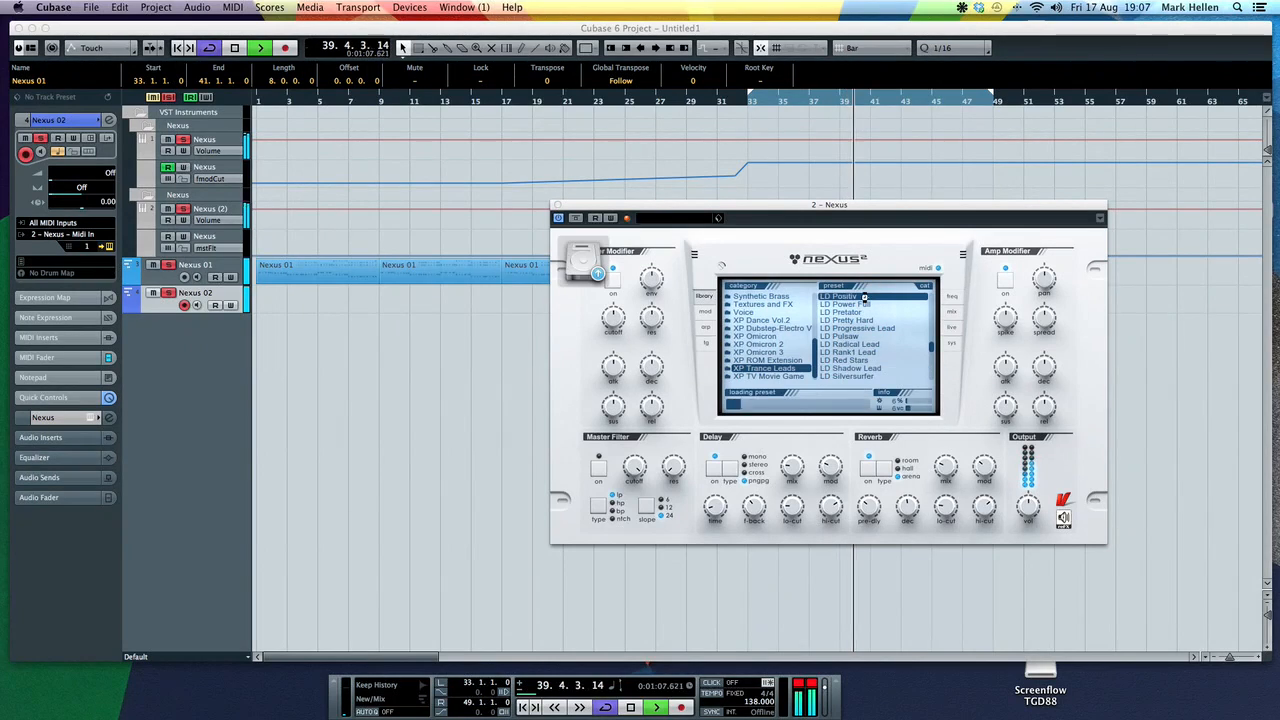
scroll(932, 350, "up", 5)
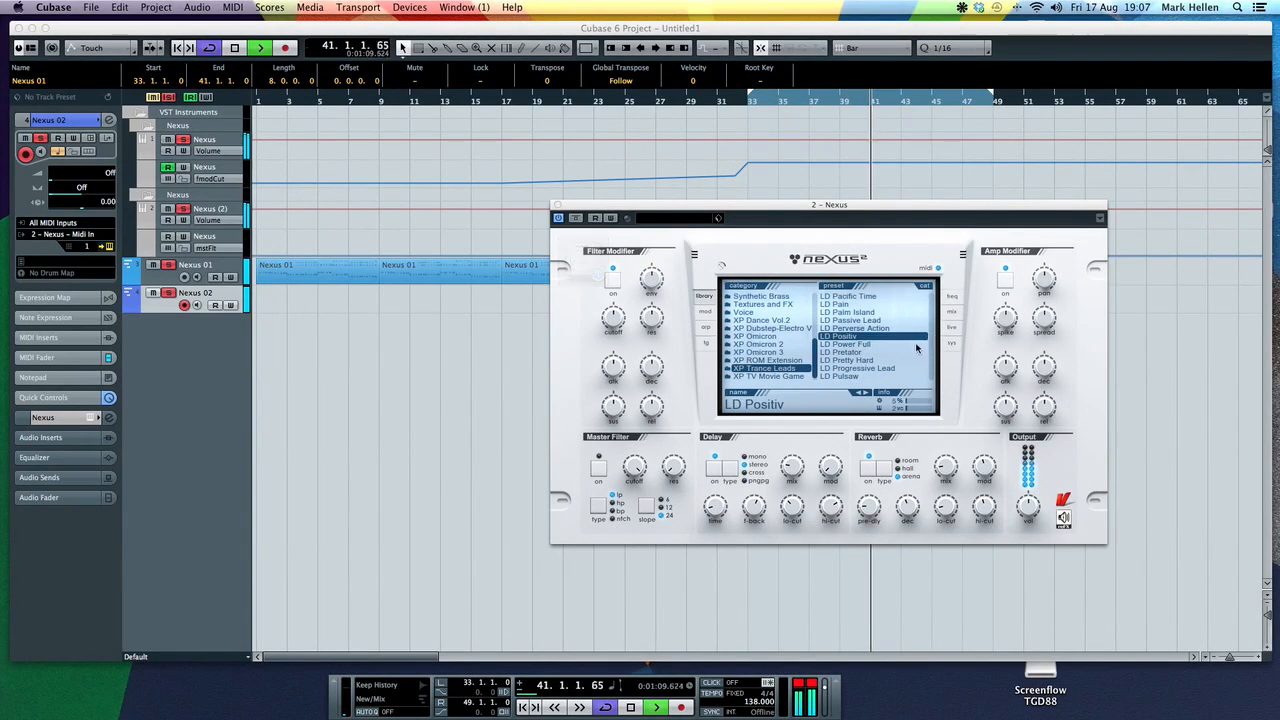
Audition the LD Pulsaw and LD Rank1 Lead presets in the second Nexus against the Nexus 01 lead
left_click(880, 321)
left_click(860, 376)
scroll(860, 370, "down", 2)
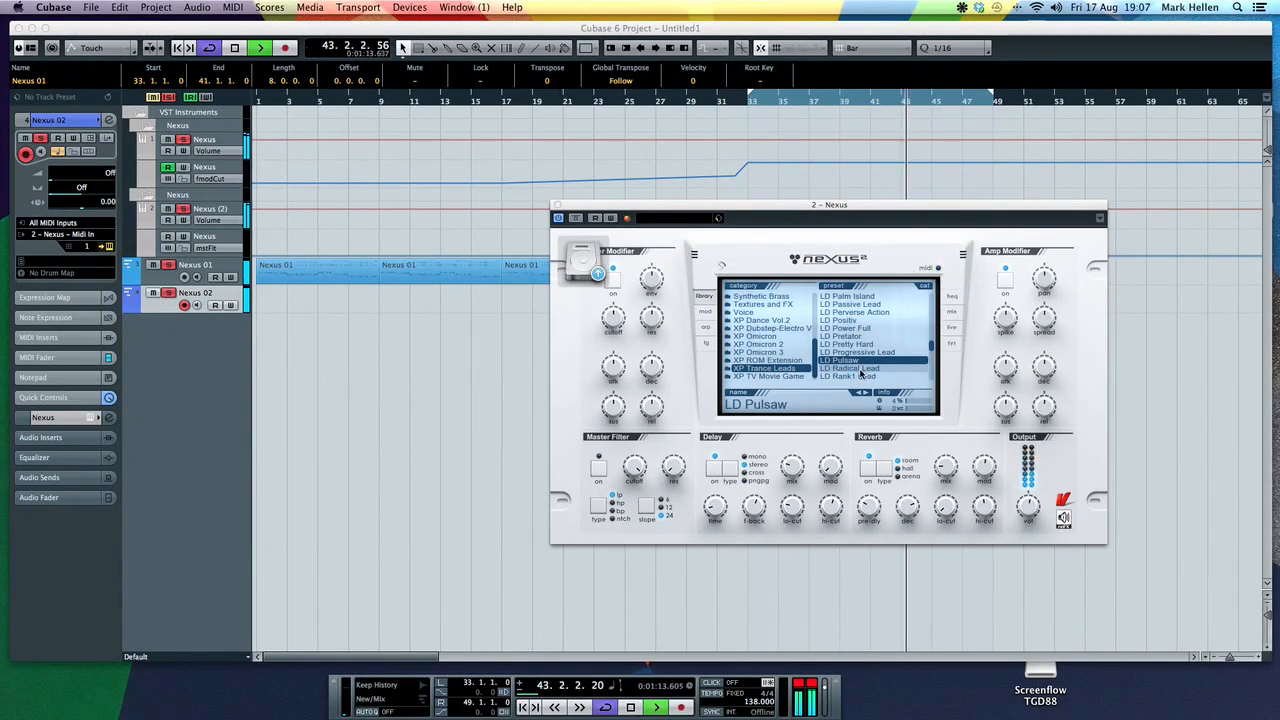
left_click(860, 376)
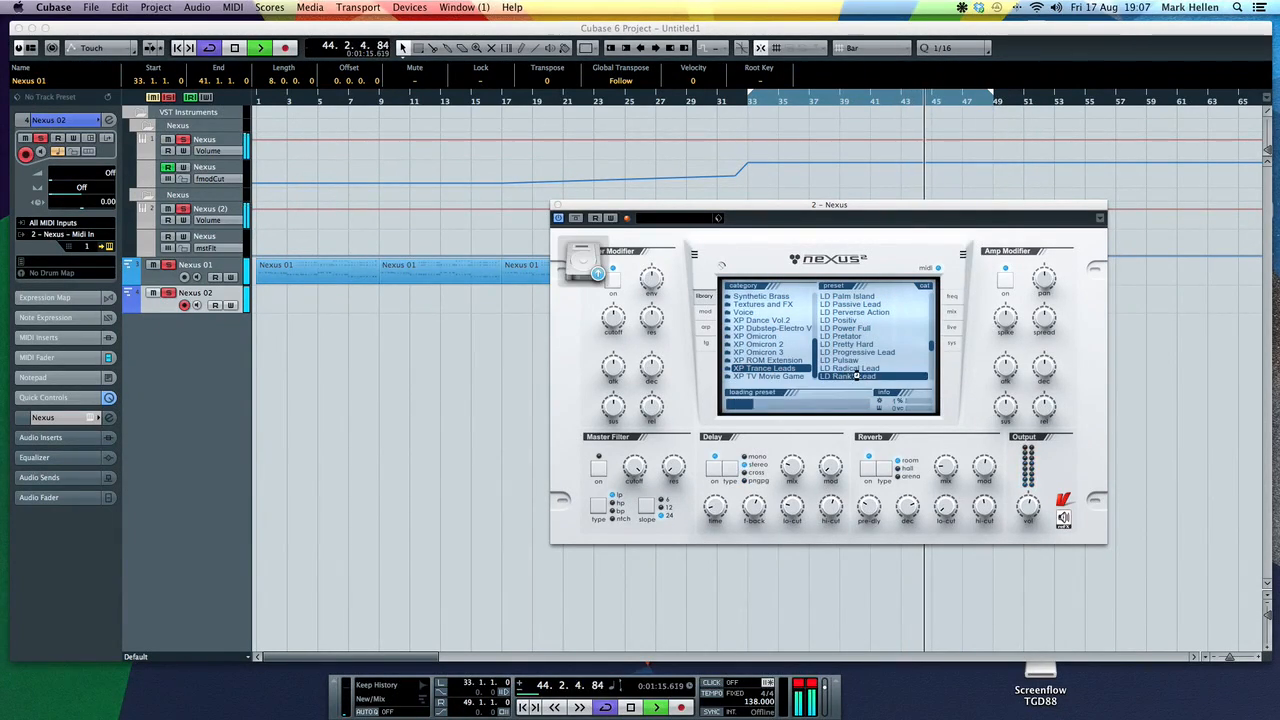
Compare LD Super 8000, LD Starfield and LD Taurus in the second Nexus, load LD Starfield, and close the instrument window
scroll(932, 348, "down", 5)
left_click(873, 344)
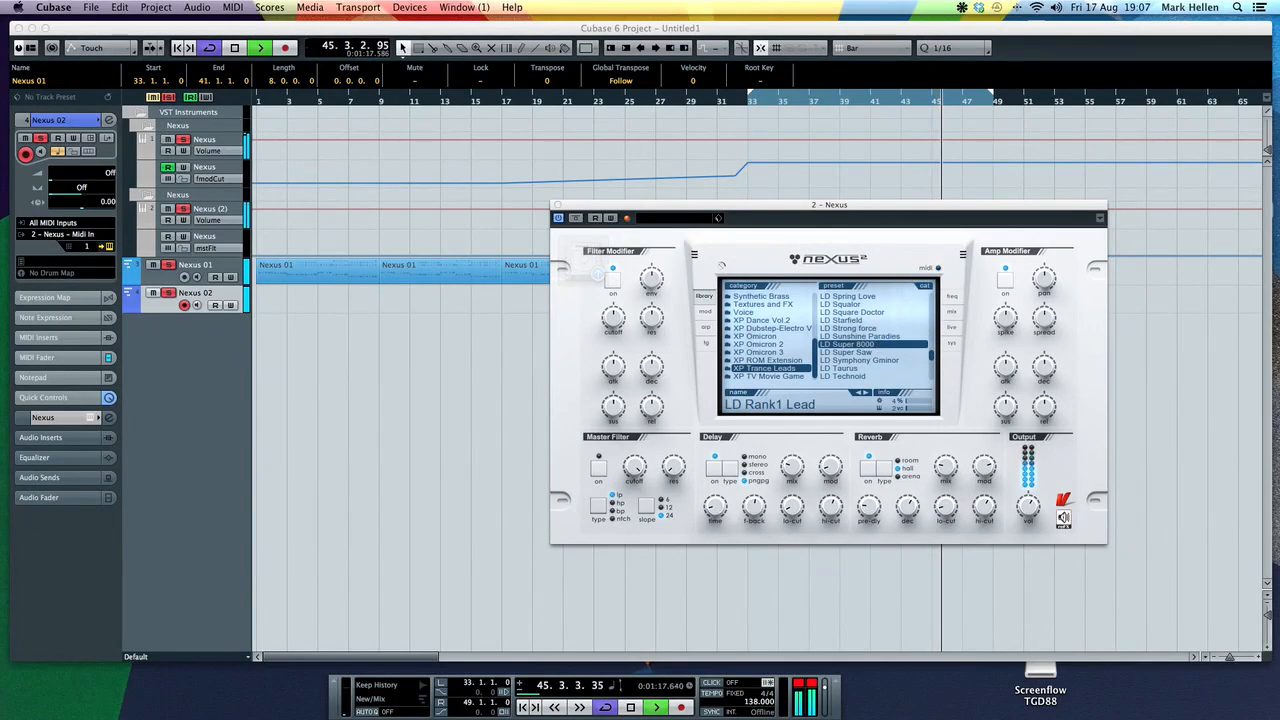
left_click(848, 320)
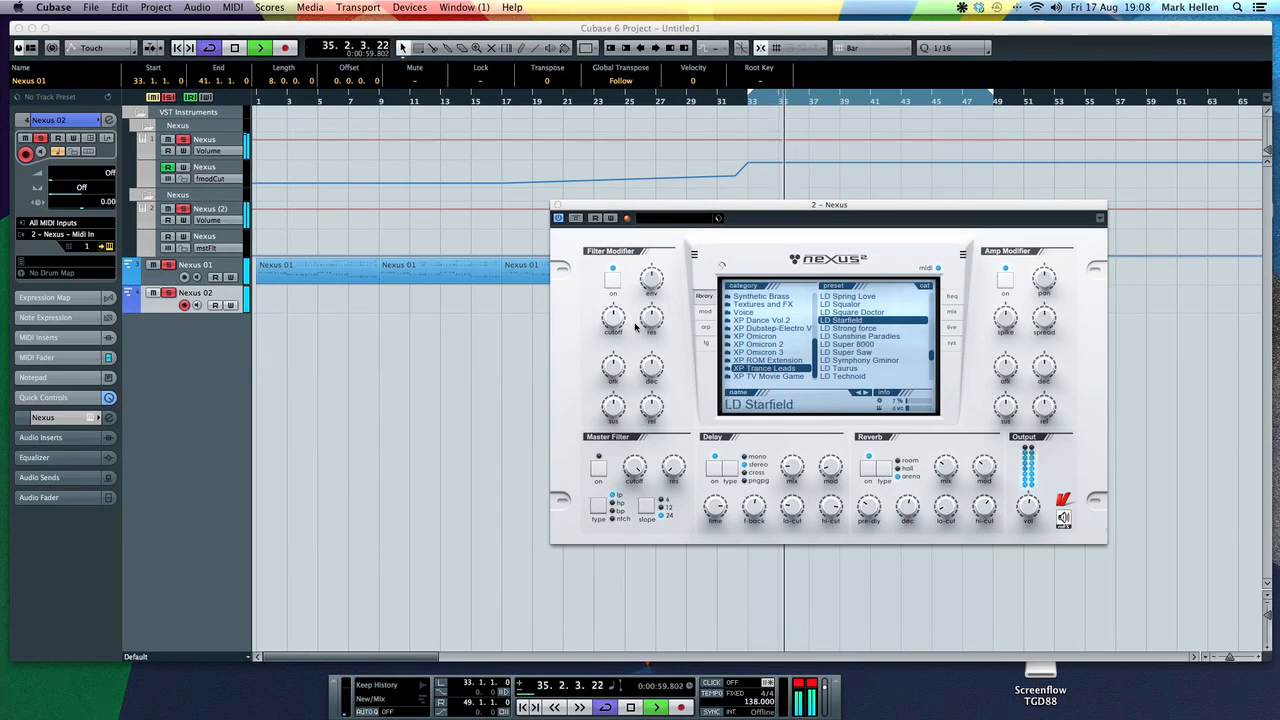
left_click(877, 369)
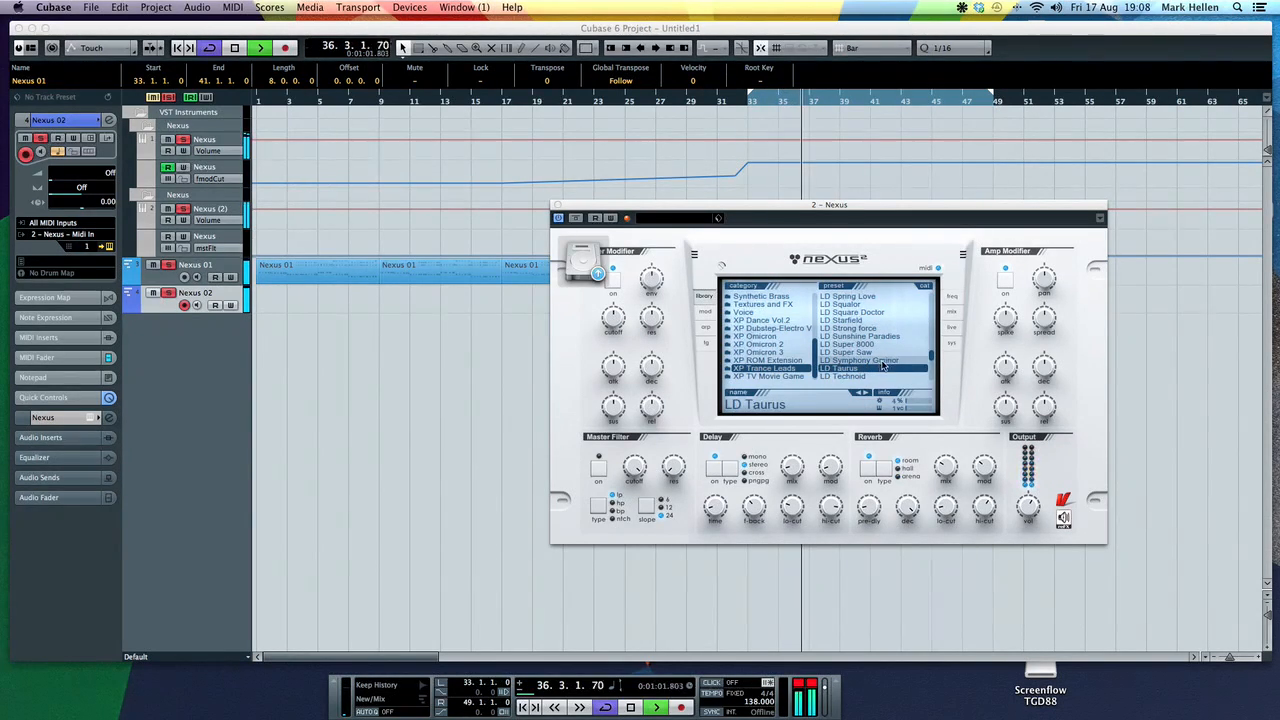
left_click(862, 320)
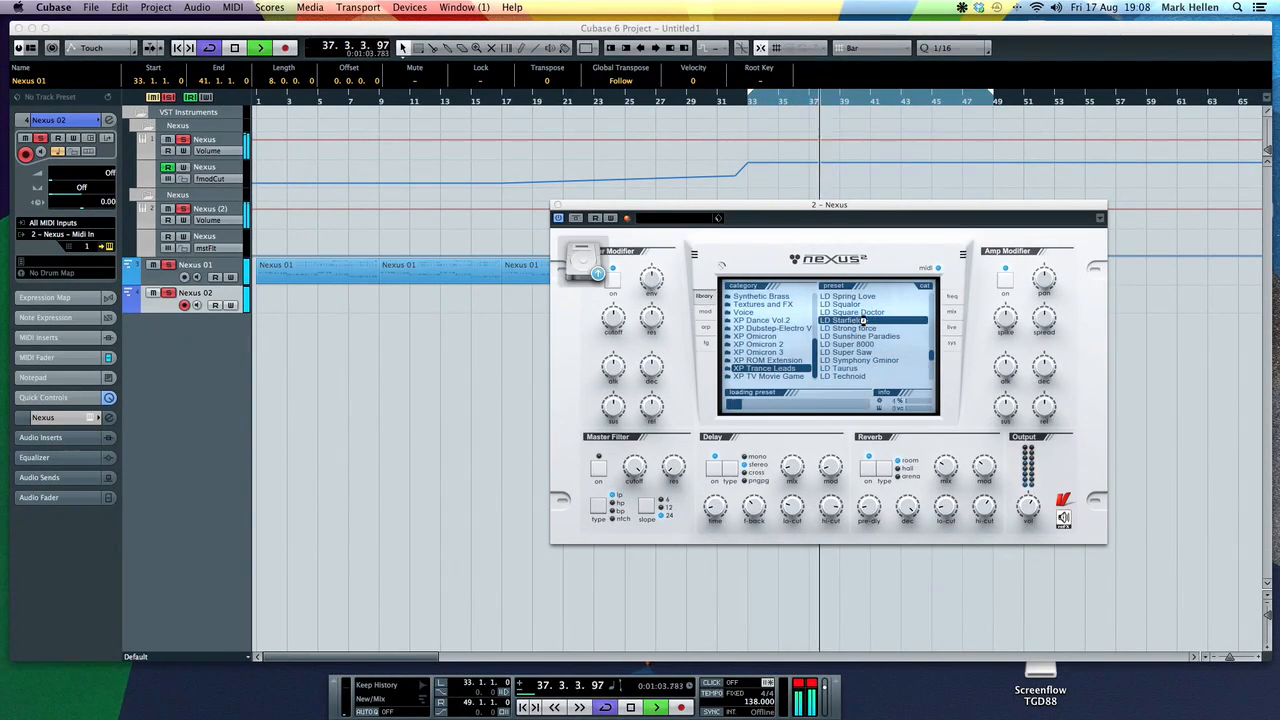
left_click(558, 205)
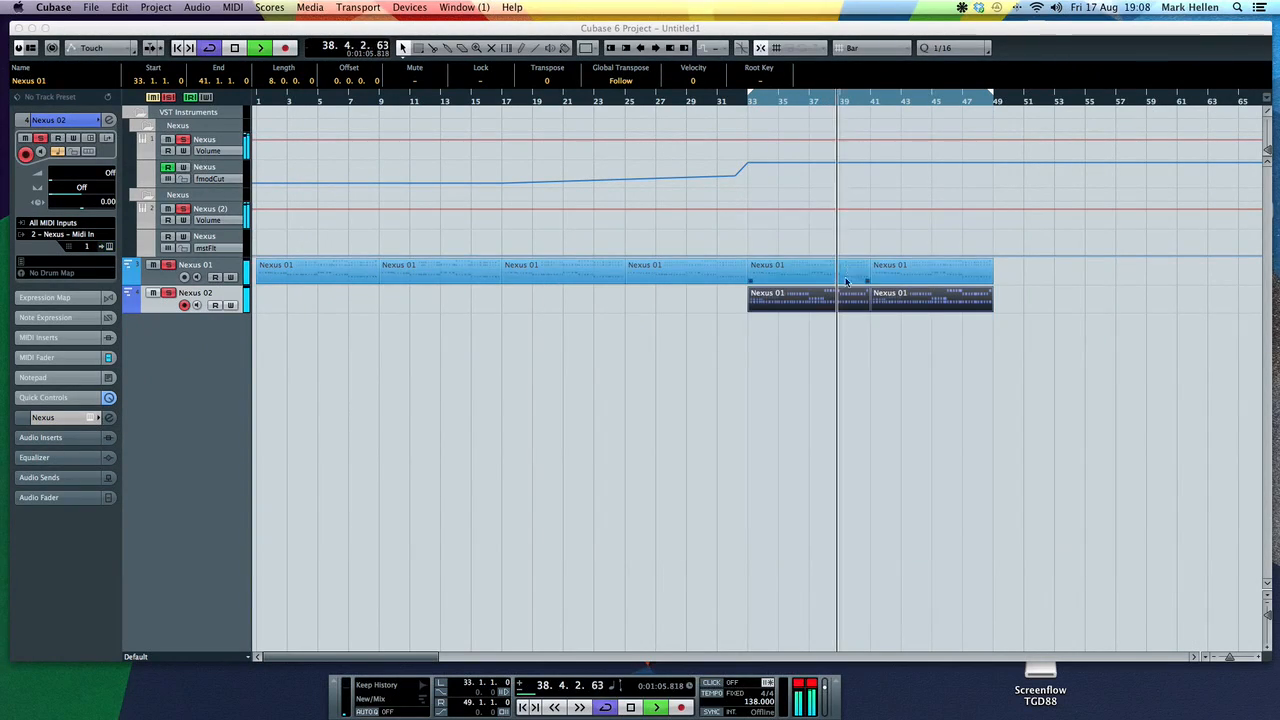
Copy the two Nexus 02 parts to bar 1 and play a loop over bars 1 to 17
left_click_drag(786, 329, 915, 297)
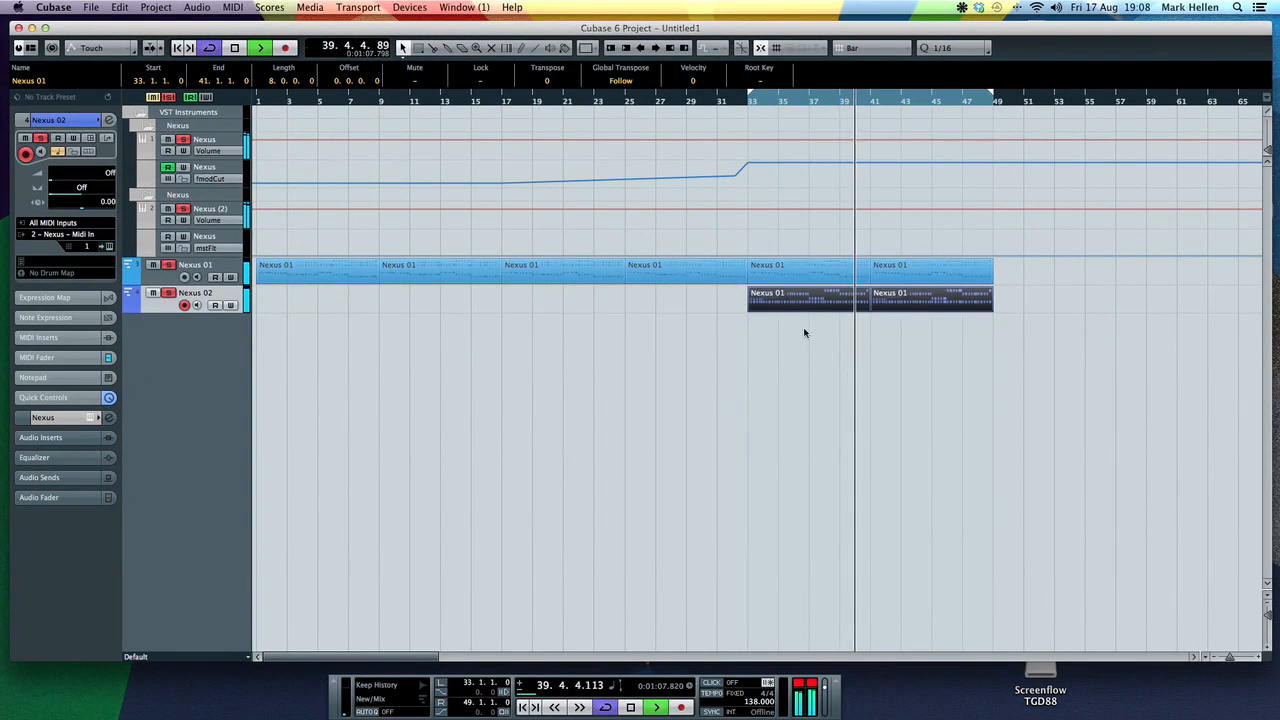
key("super+d")
left_click_drag(1058, 297, 307, 304)
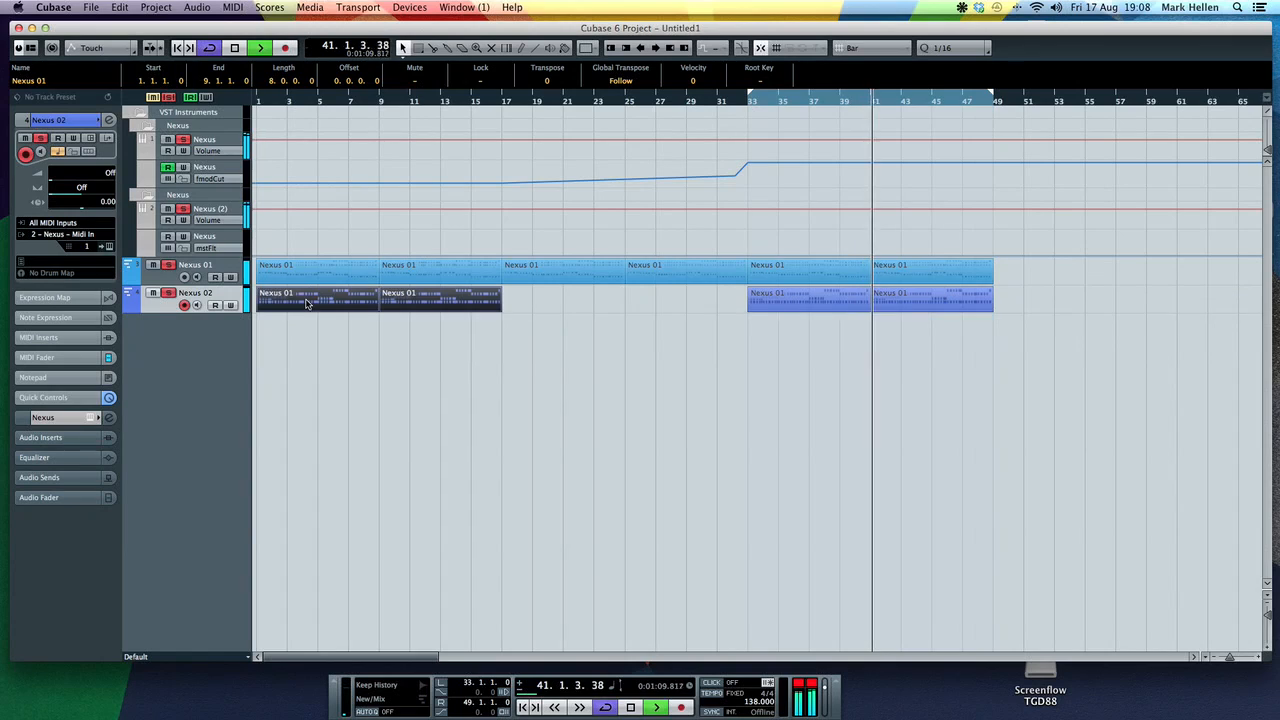
key("p")
key("space")
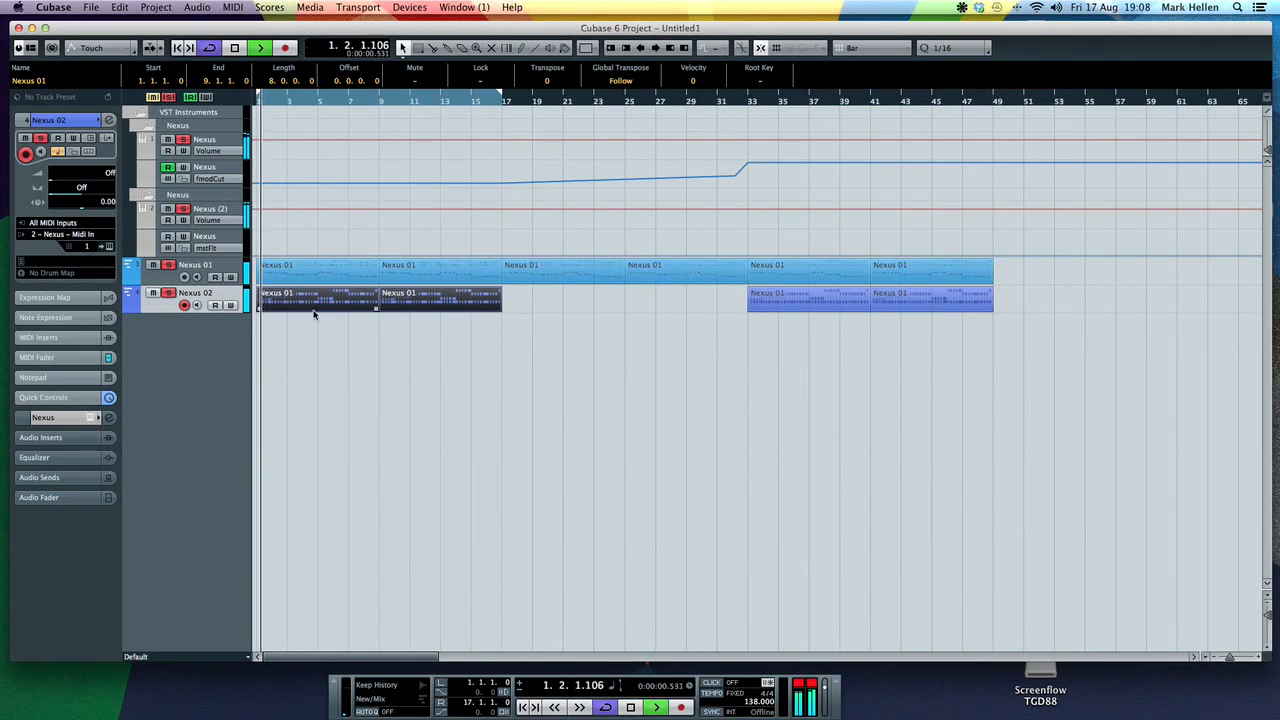
Audition PN Amberpiano in the second Nexus, load LD Zither 2, and adjust its filter modifier cutoff
left_click(126, 263)
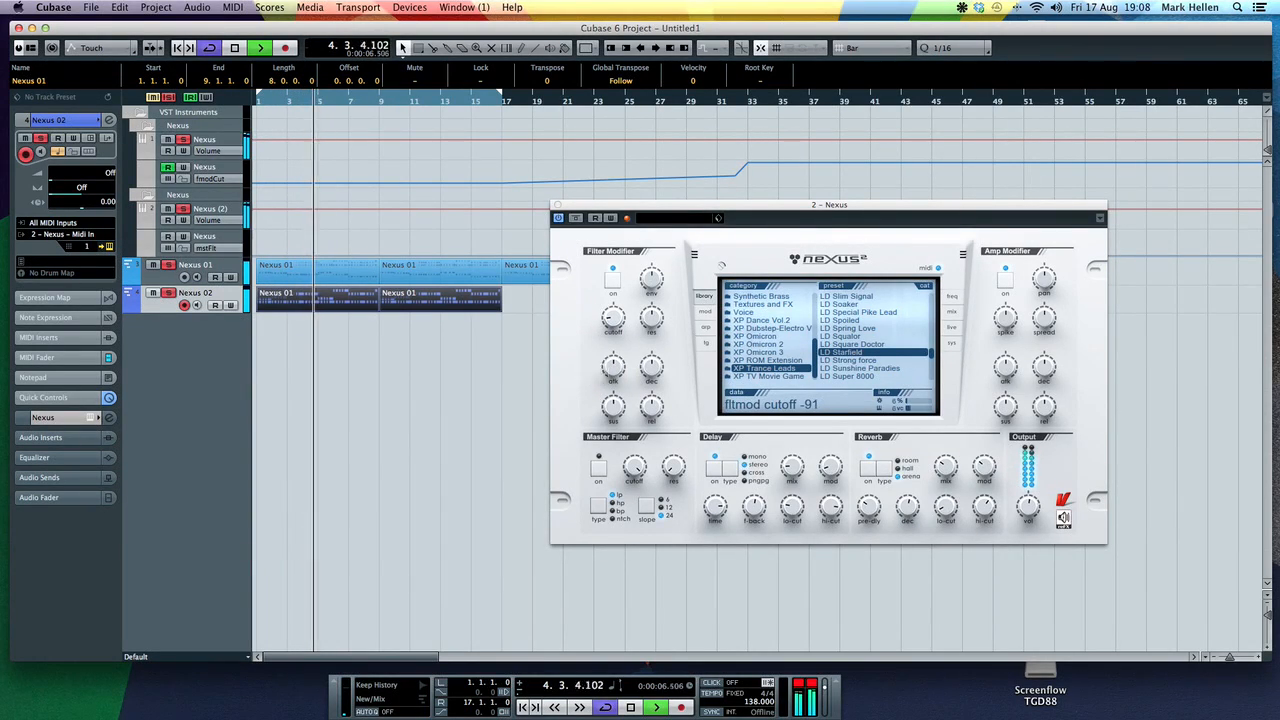
scroll(867, 337, "down", 3)
scroll(867, 337, "down", 4)
left_click(867, 336)
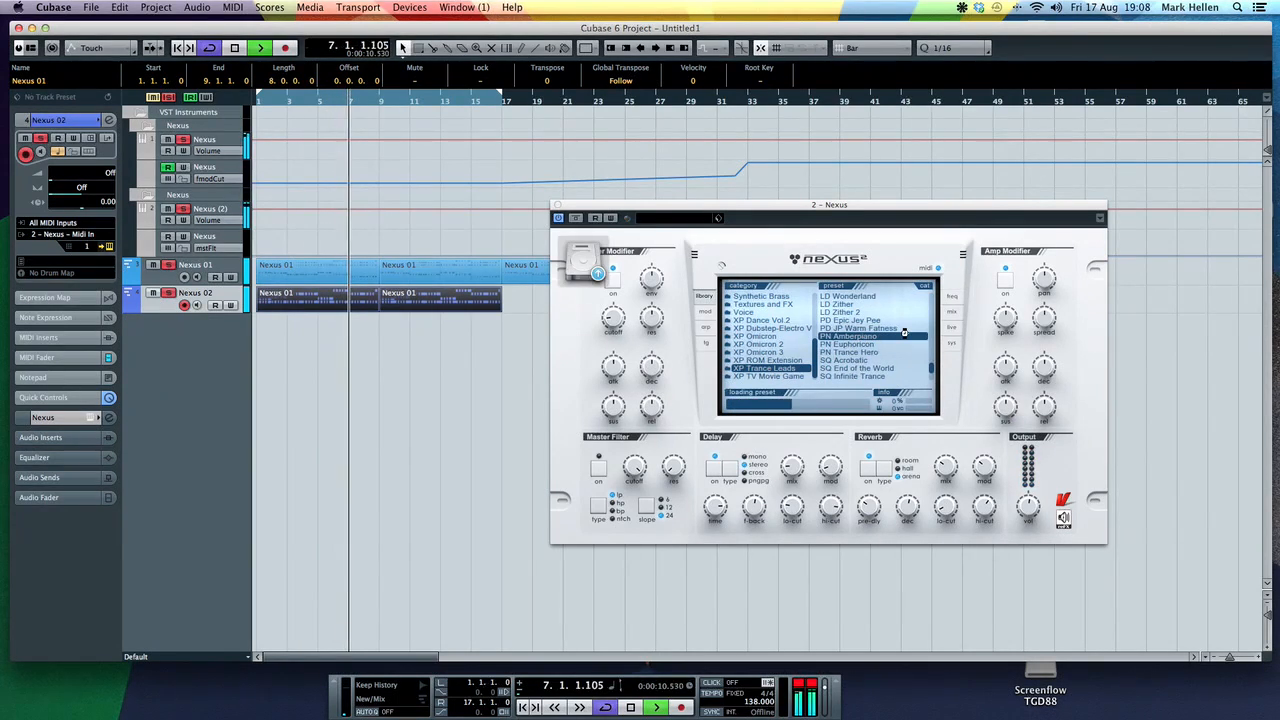
left_click(840, 312)
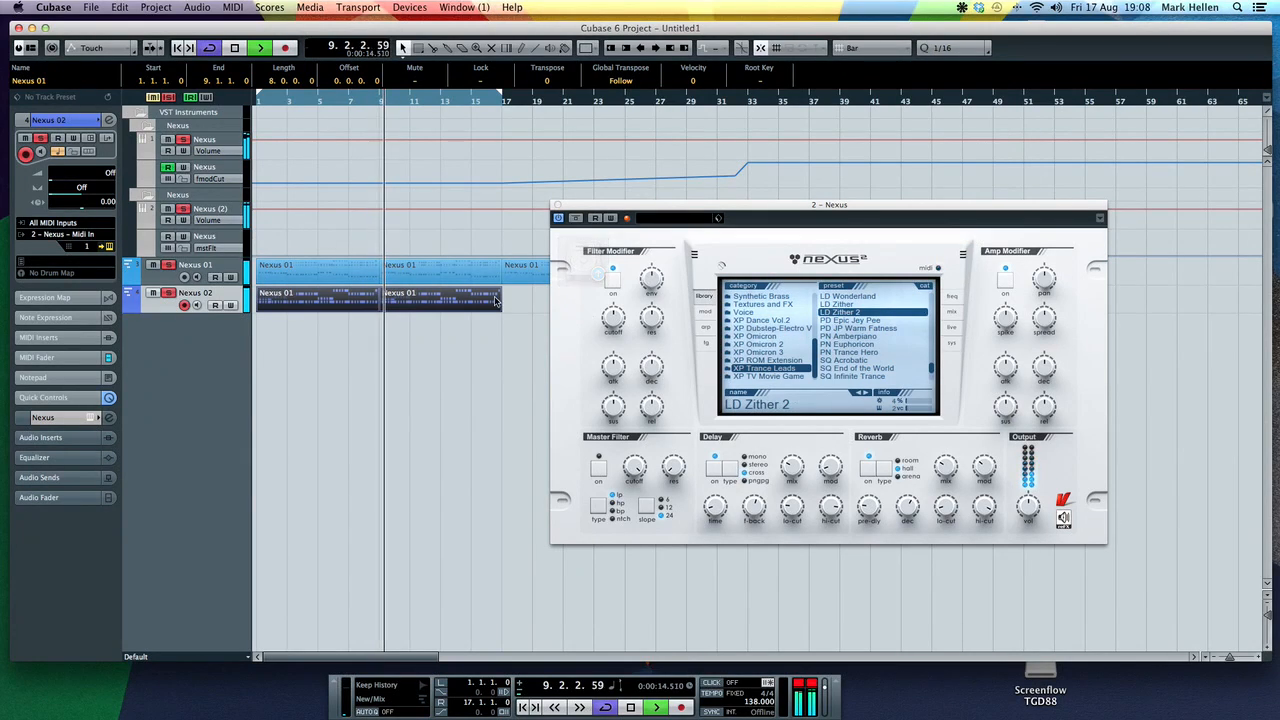
mouse_move(916, 513)
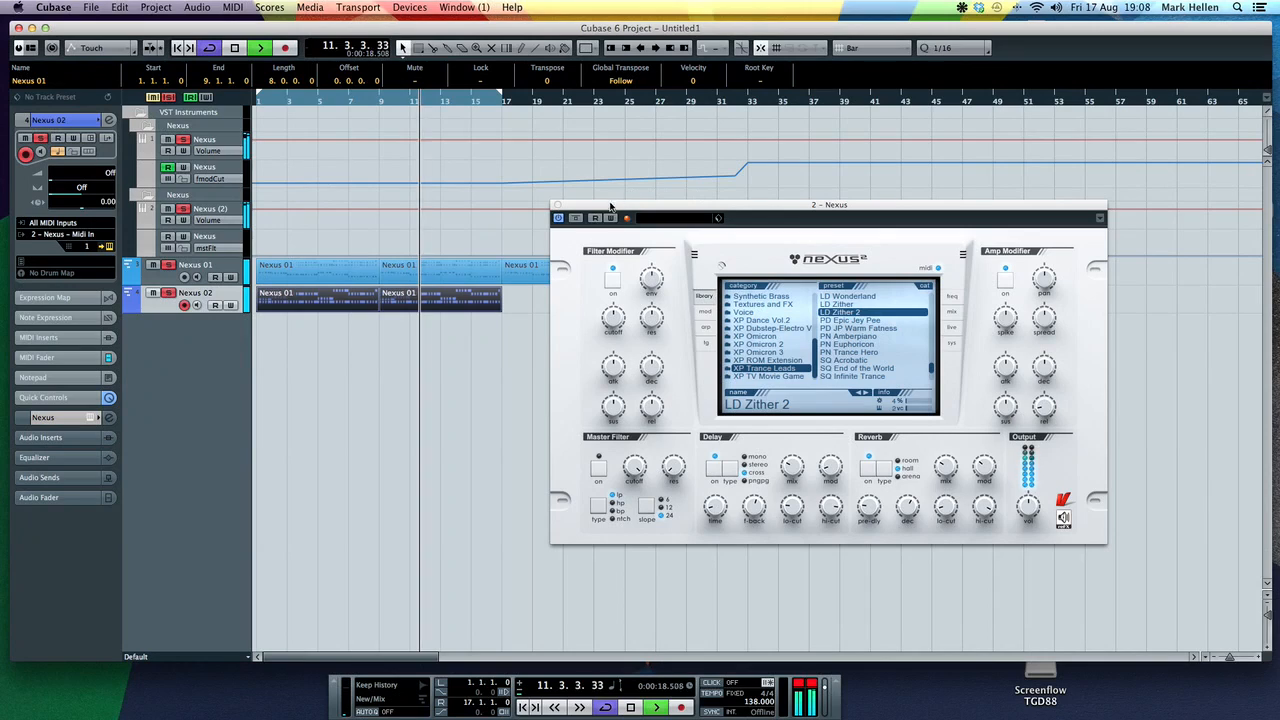
left_click_drag(604, 304, 601, 338)
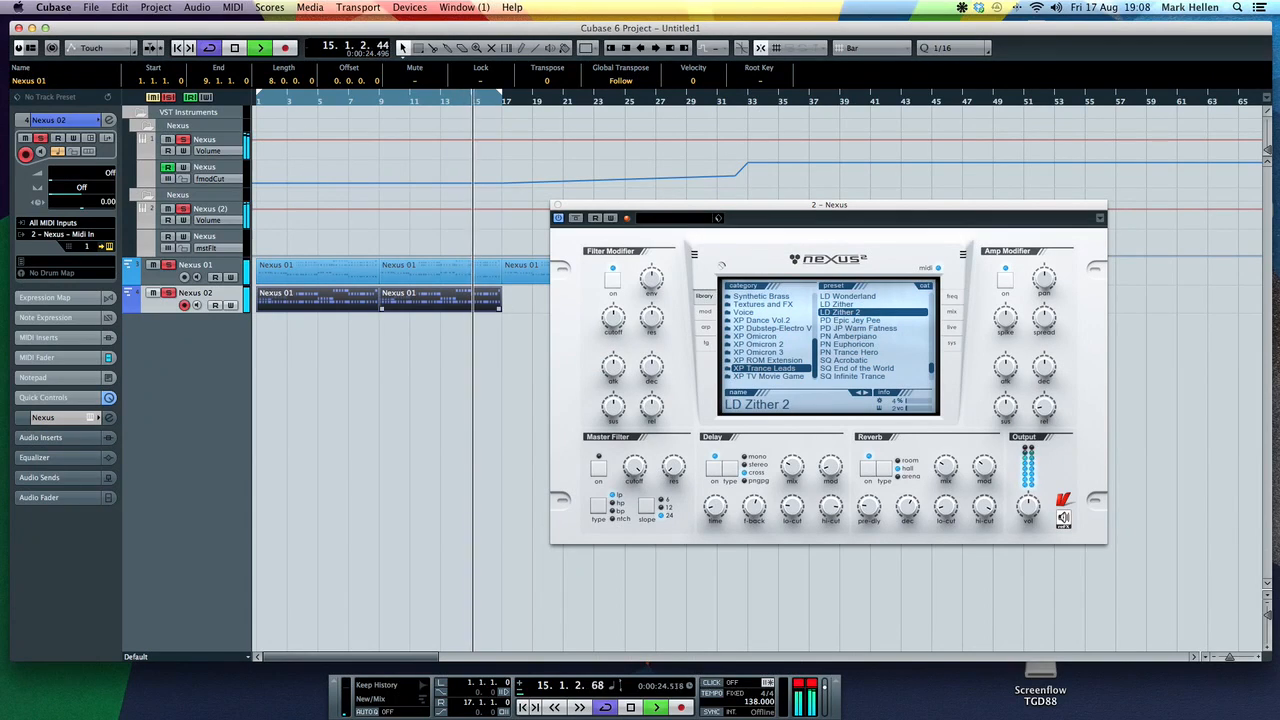
Duplicate the two opening Nexus 02 parts to fill bars 17 to 33
left_click_drag(600, 213, 855, 262)
left_click_drag(471, 336, 309, 303)
key("super+d")
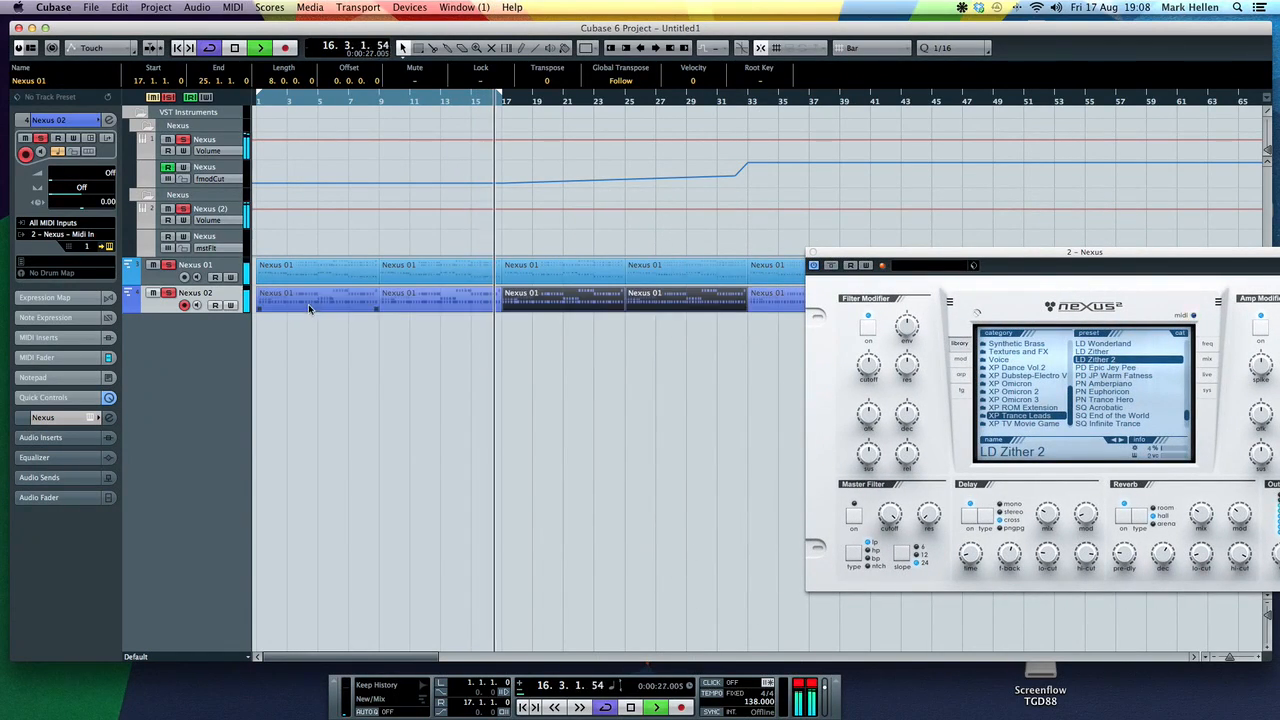
Switch the second Nexus automation lane to fmodCut and adjust the filter modifier cutoff during playback
left_click(208, 249)
left_click(248, 414)
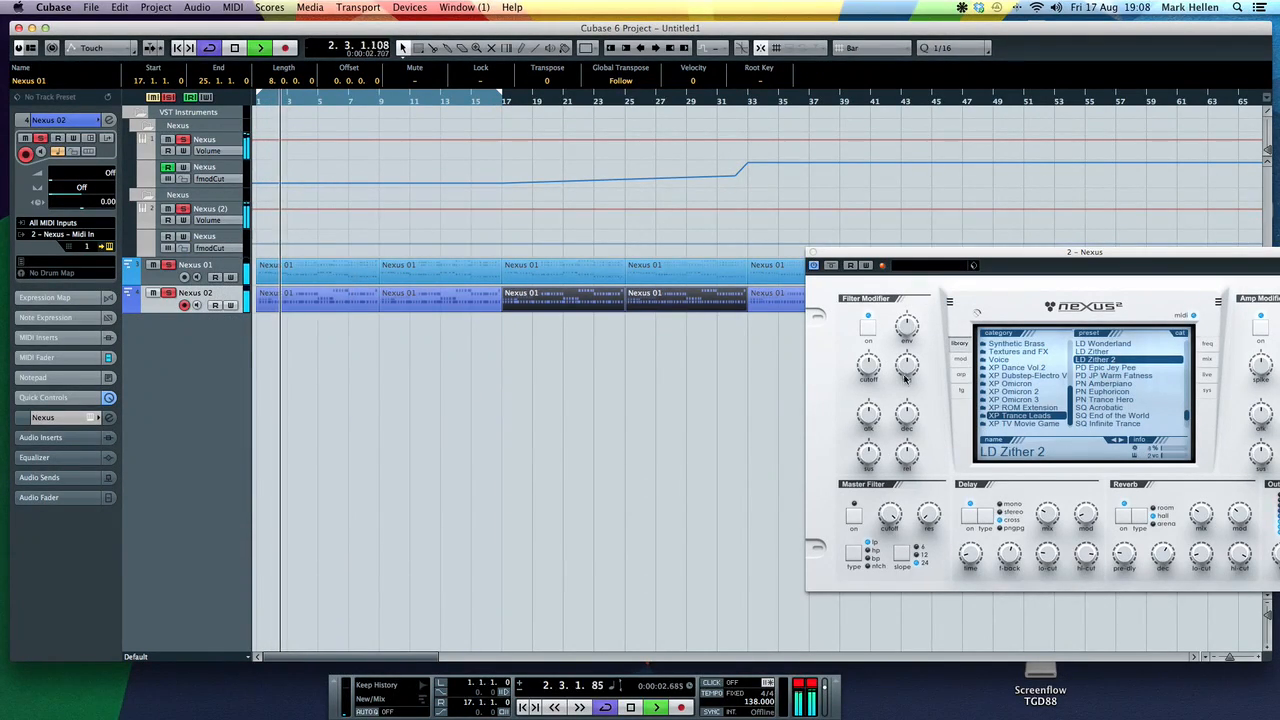
mouse_move(862, 388)
left_click_drag(862, 388, 855, 317)
left_click(855, 317)
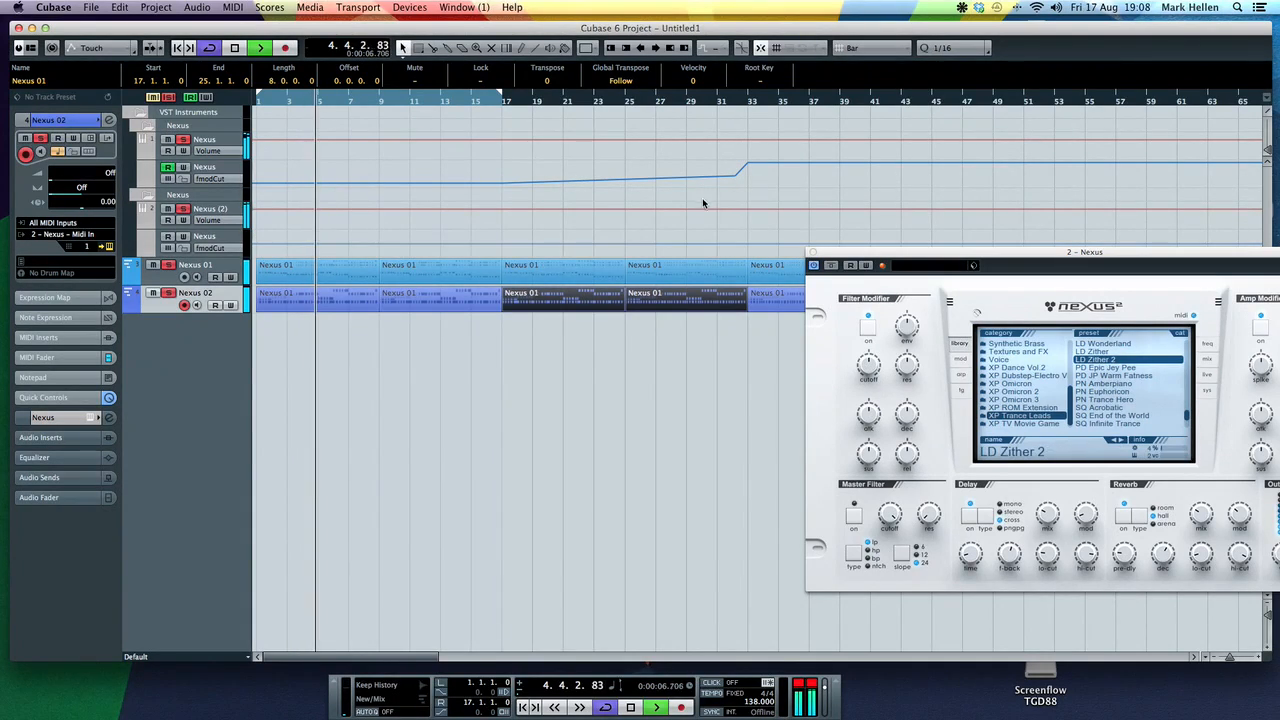
Draw second Nexus fmodCut automation rising from 11.11 at bar 17 to a point at bar 33, and close the instrument window
left_click(749, 249)
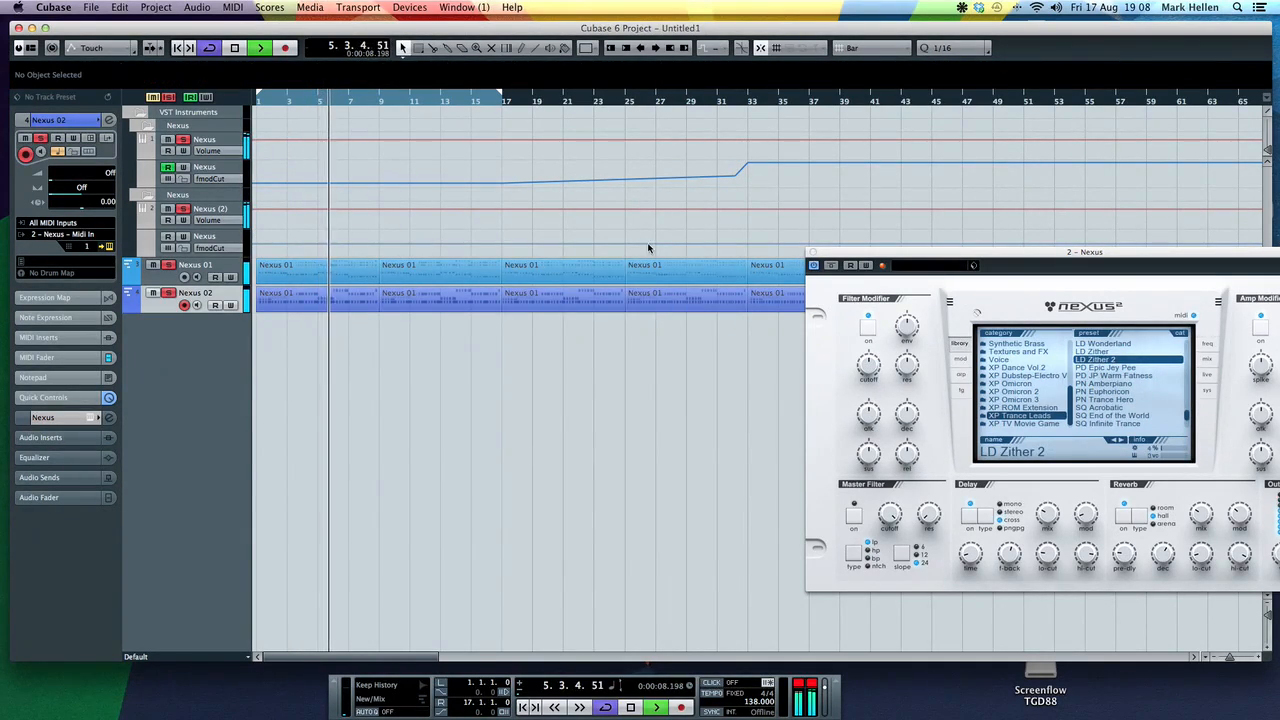
left_click(749, 243)
mouse_move(502, 244)
left_mouse_down()
mouse_move(491, 251)
mouse_move(502, 254)
left_mouse_up()
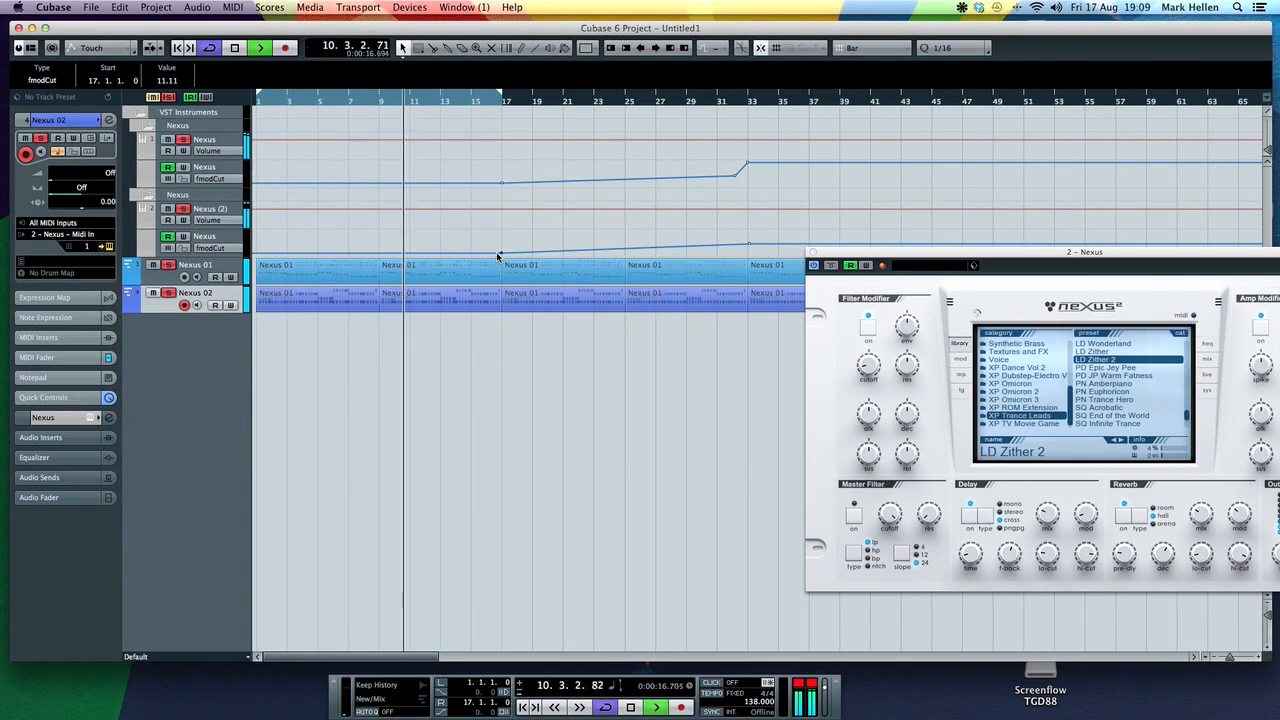
left_click_drag(812, 254, 563, 214)
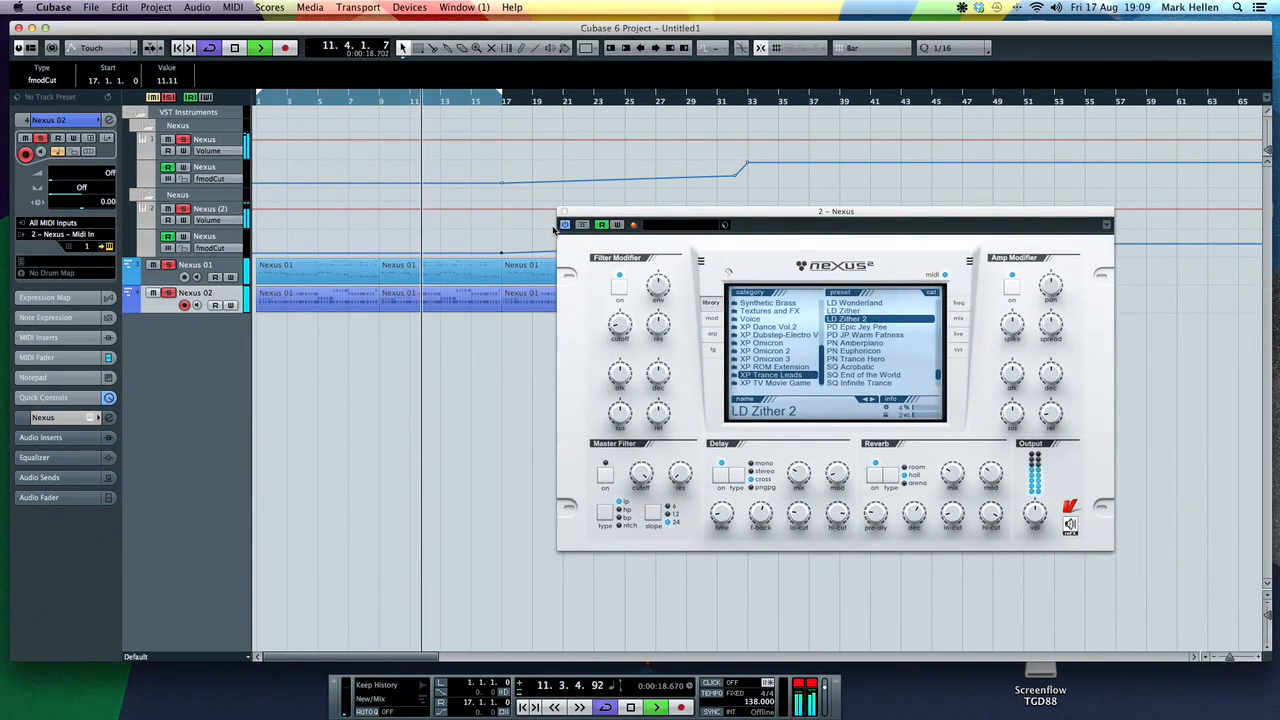
left_click(564, 213)
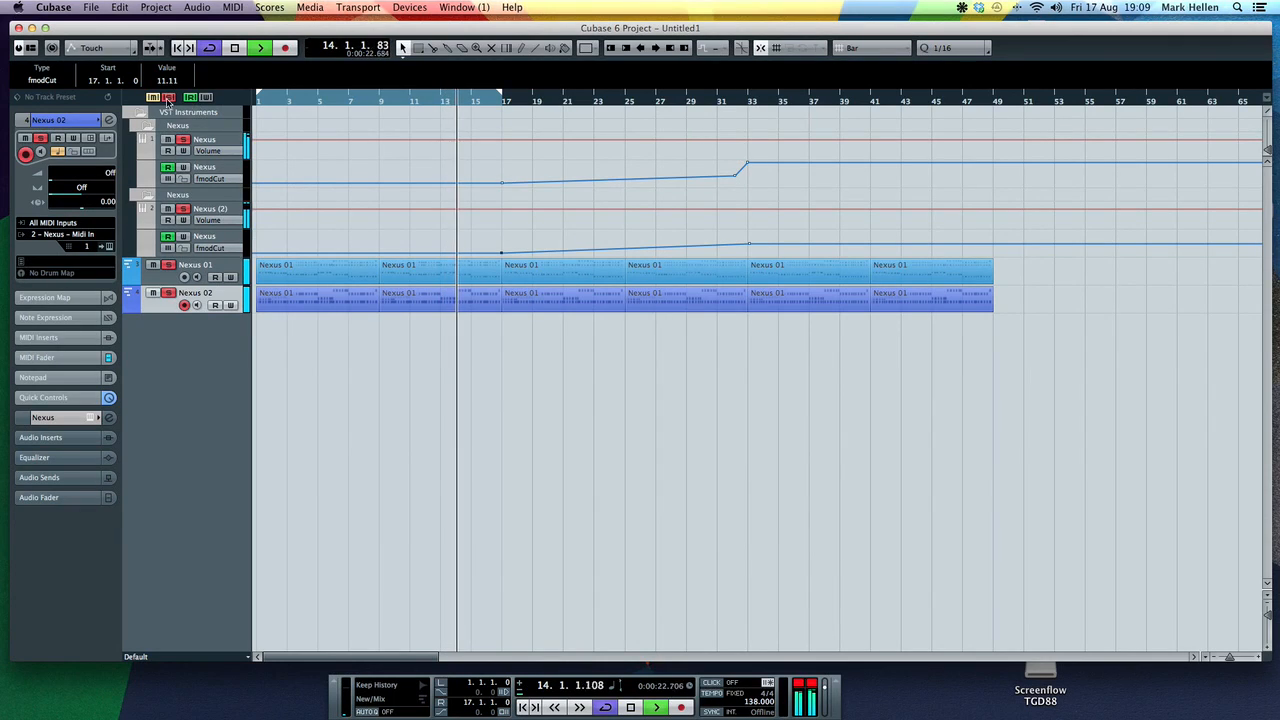
Bend the second Nexus cutoff ramp slightly lower near bar 31 and play from about bar 30
left_click(731, 102)
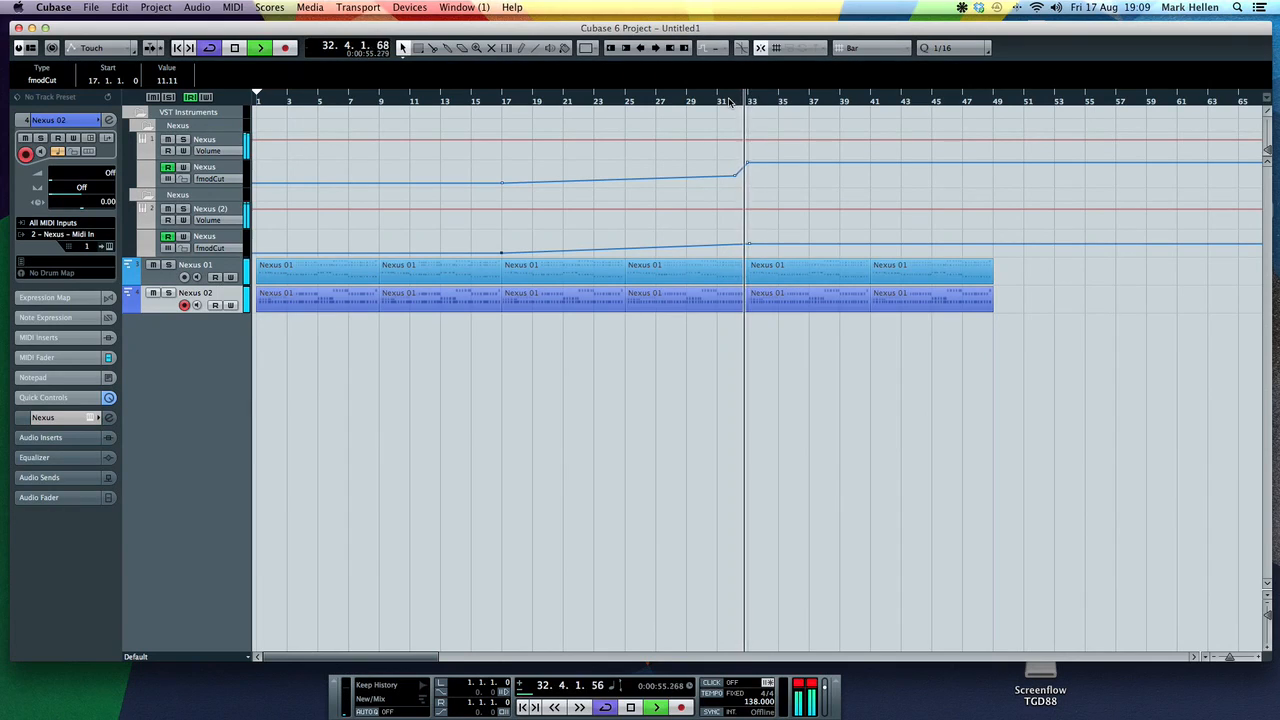
left_click_drag(720, 250, 716, 252)
left_click(703, 101)
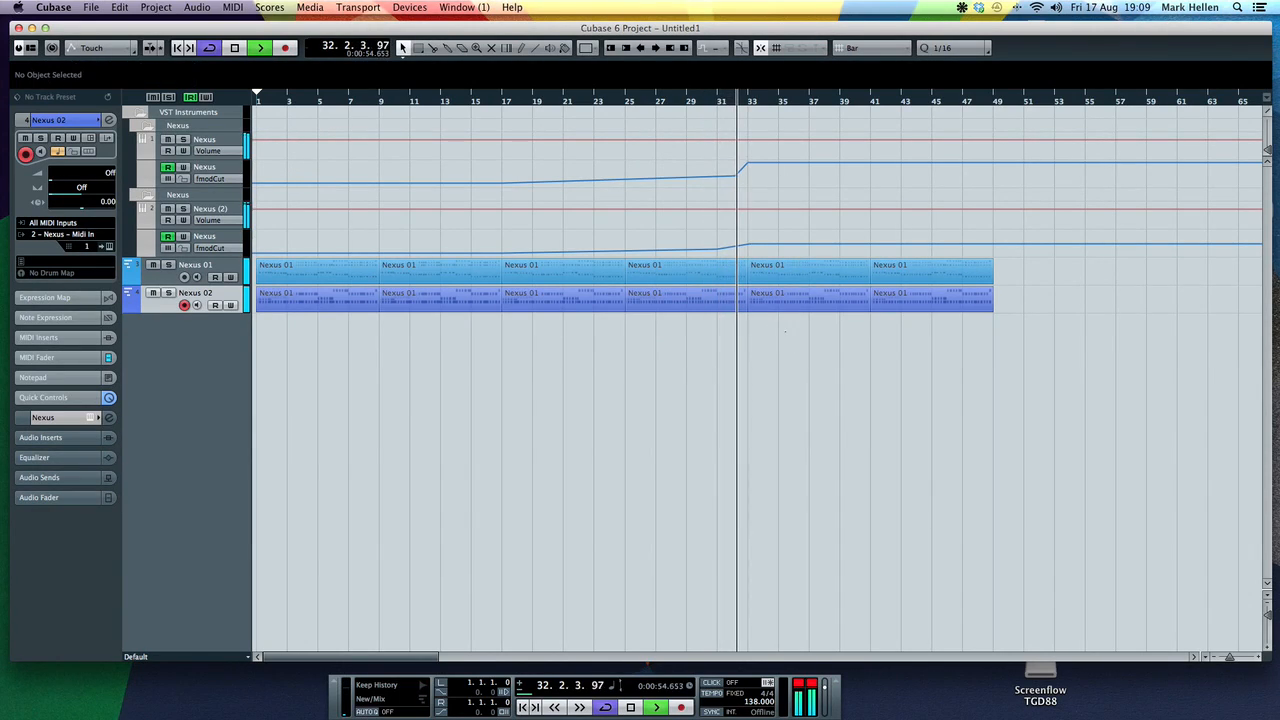
Set the loop to bars 33 to 41 and add a third Nexus instrument with a Nexus 03 track
left_click(811, 276)
key("p")
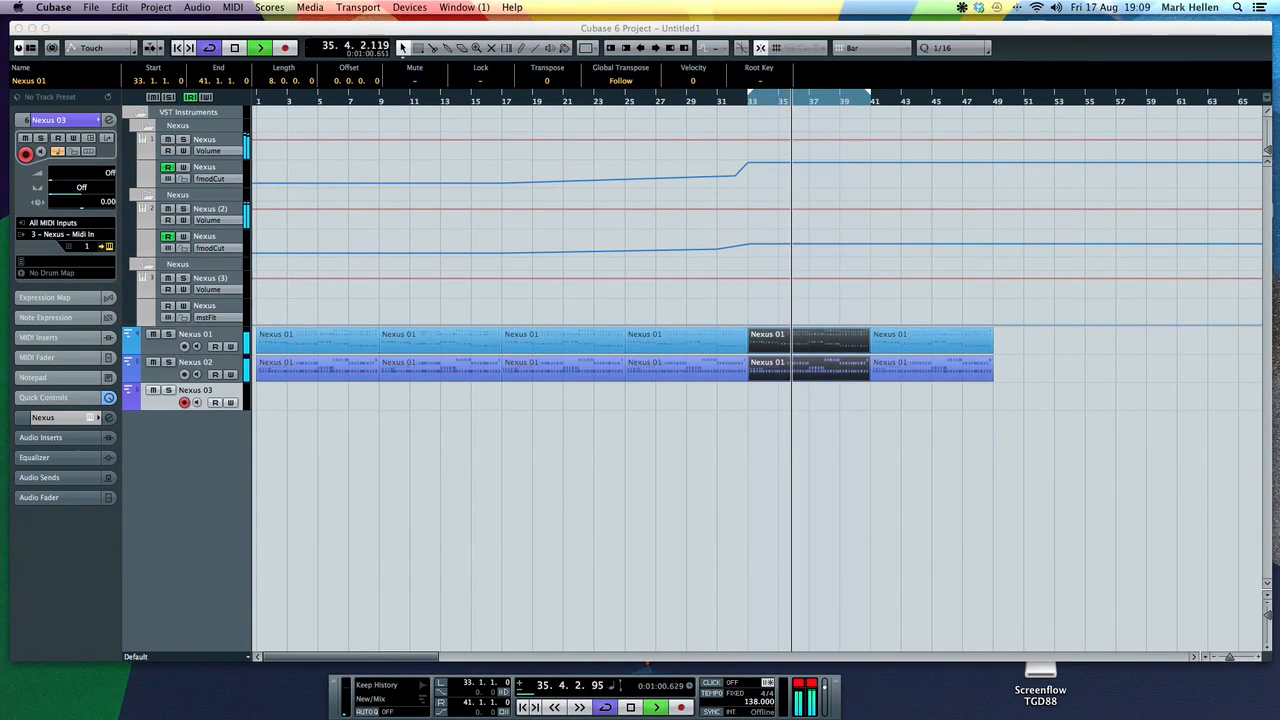
Audition BA Mod for Trash from XP Trance Leads in the third Nexus, load BA Basslead Drive 2, and close the instrument window
scroll(712, 322, "down", 10)
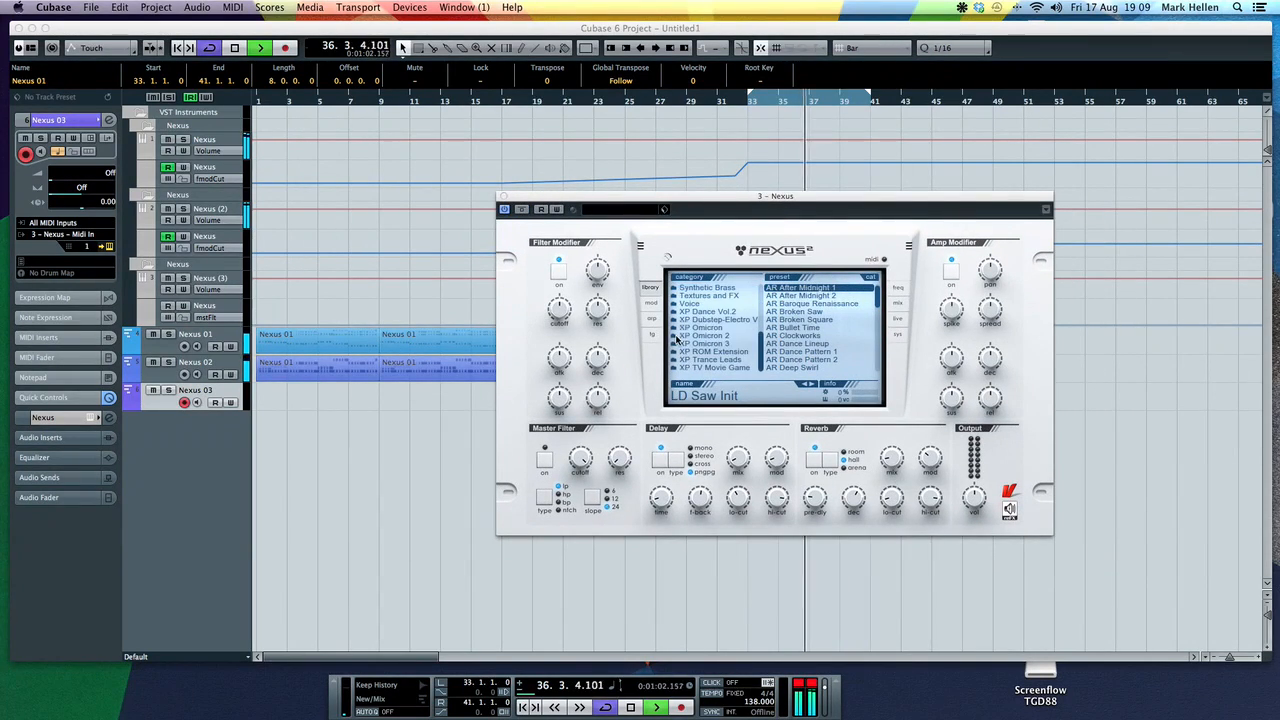
left_click(724, 361)
scroll(845, 345, "down", 3)
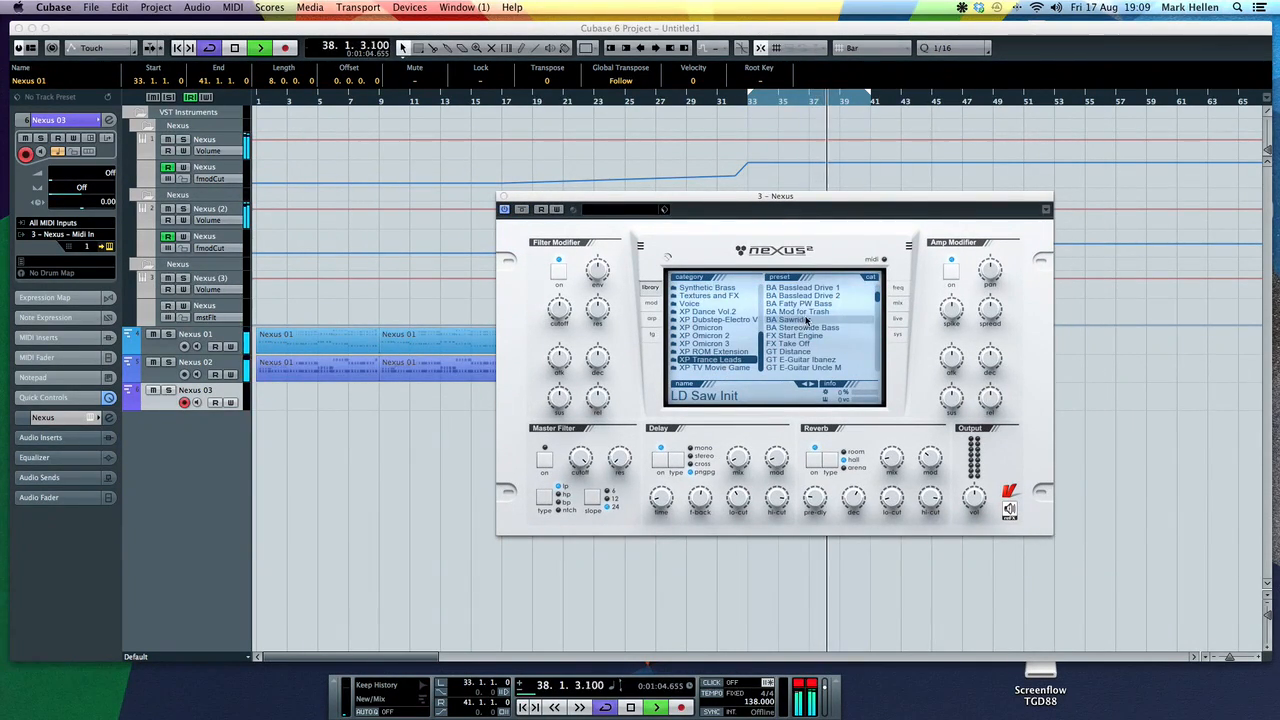
left_click(810, 311)
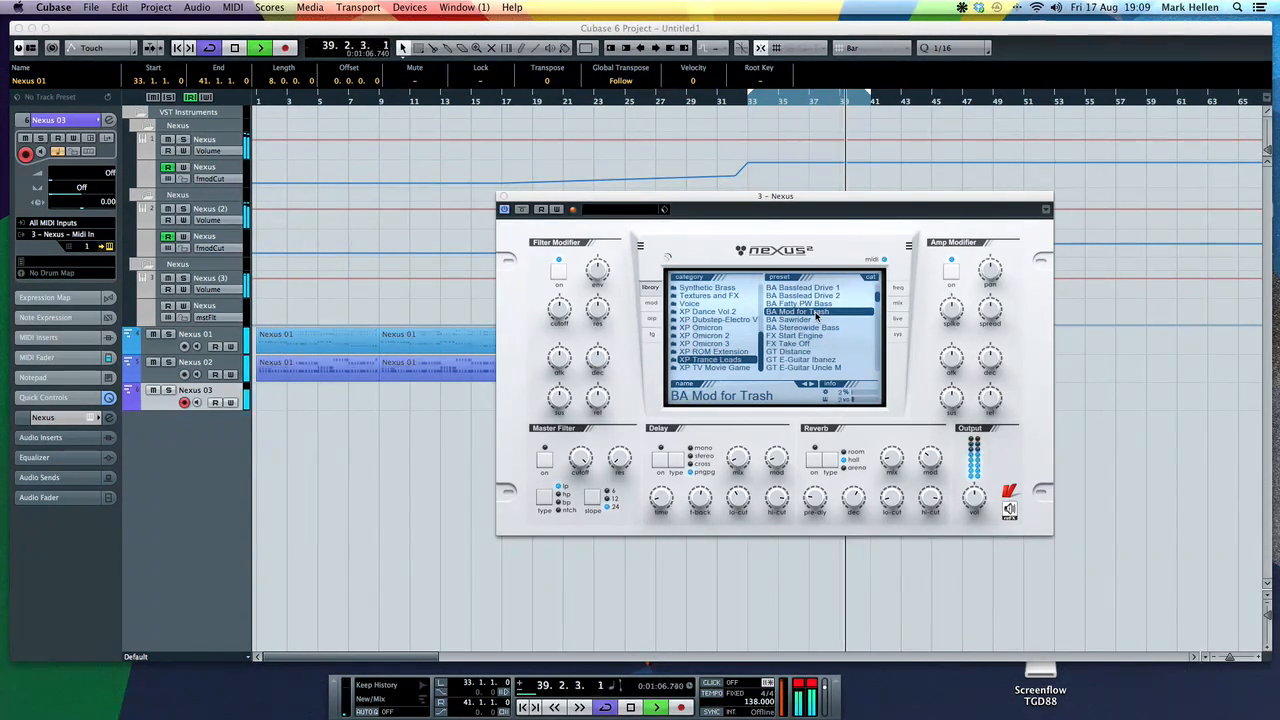
left_click(805, 296)
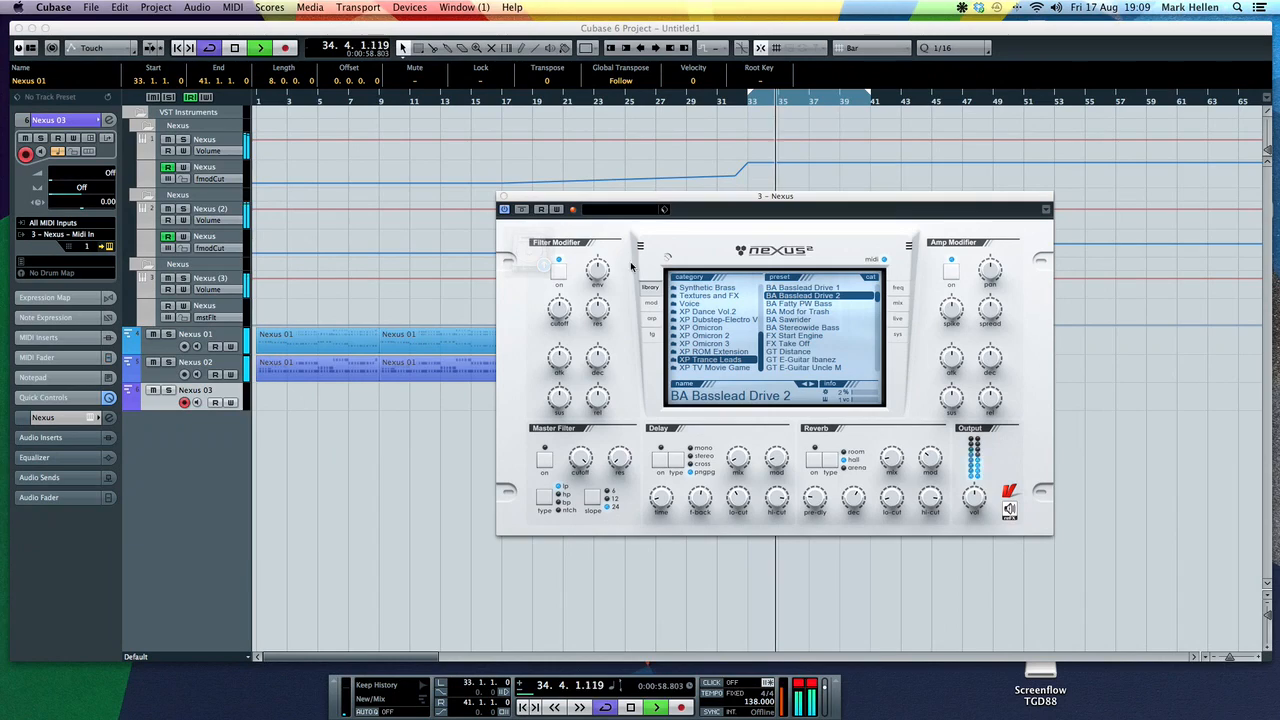
left_click(503, 197)
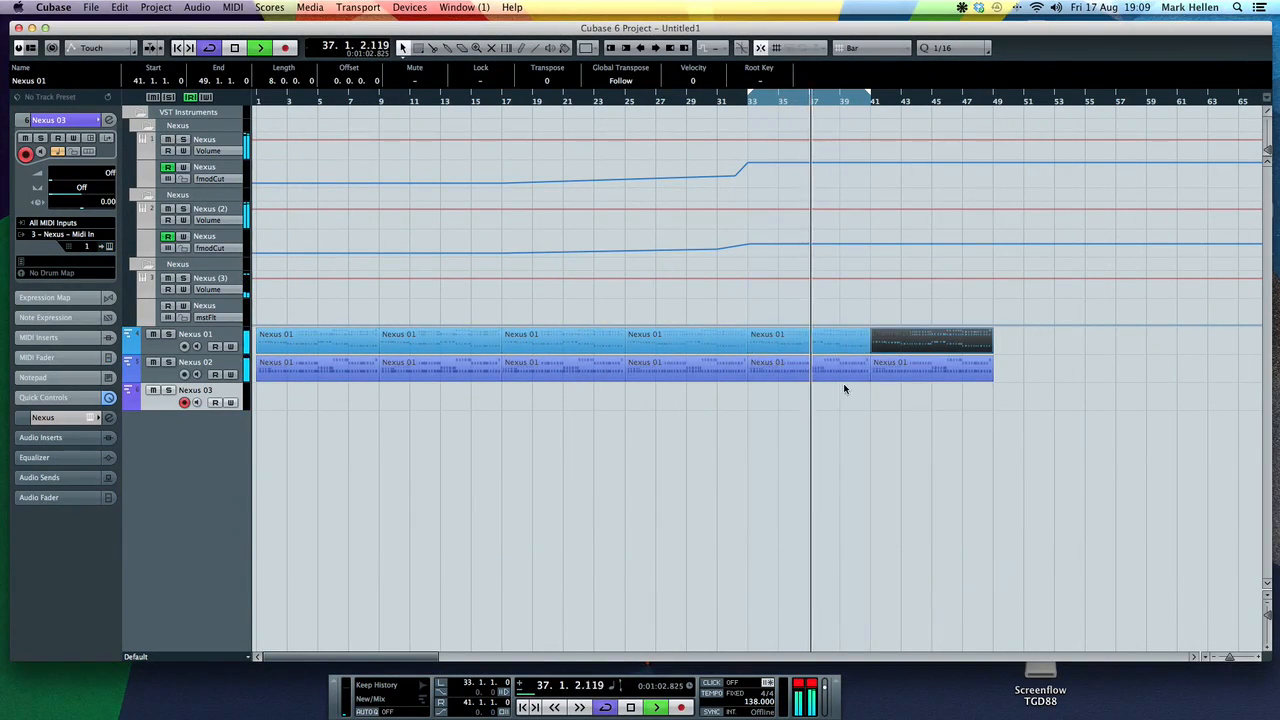
Copy the last Nexus 01 part to the Nexus 03 track at bar 33 and delete its upper notes, keeping only the bass line
left_click_drag(903, 340, 789, 396)
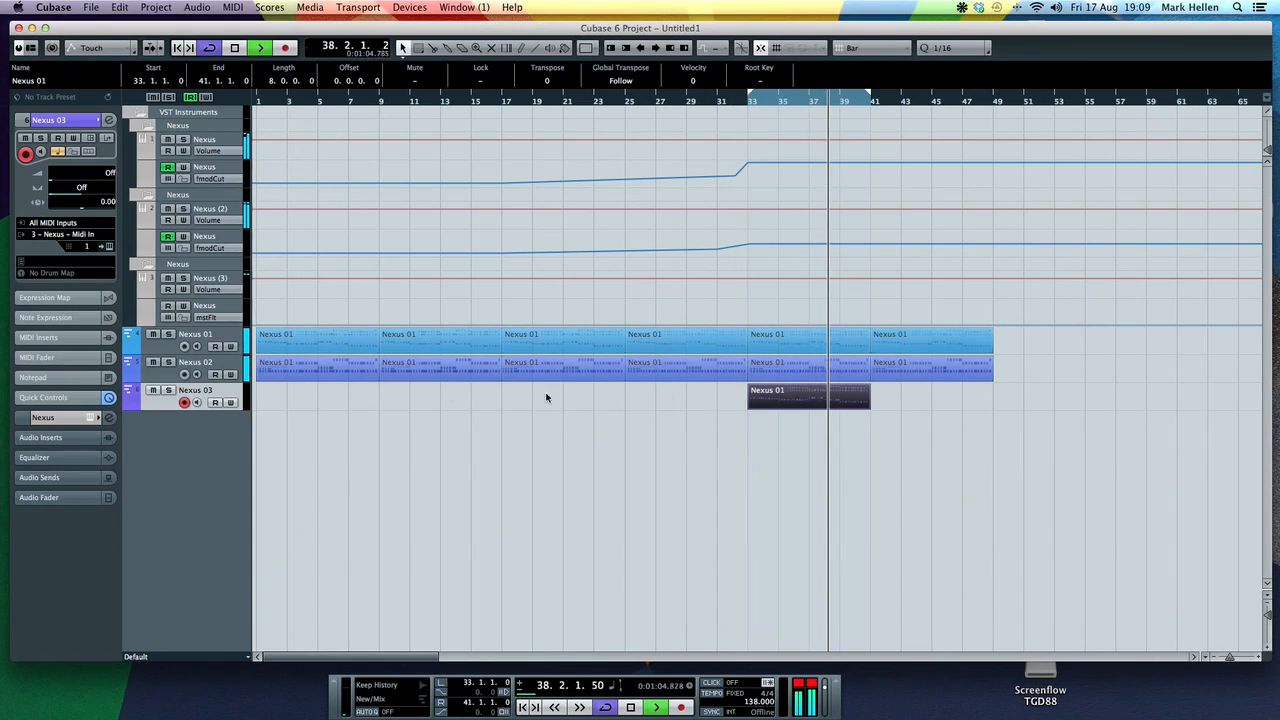
double_click(832, 405)
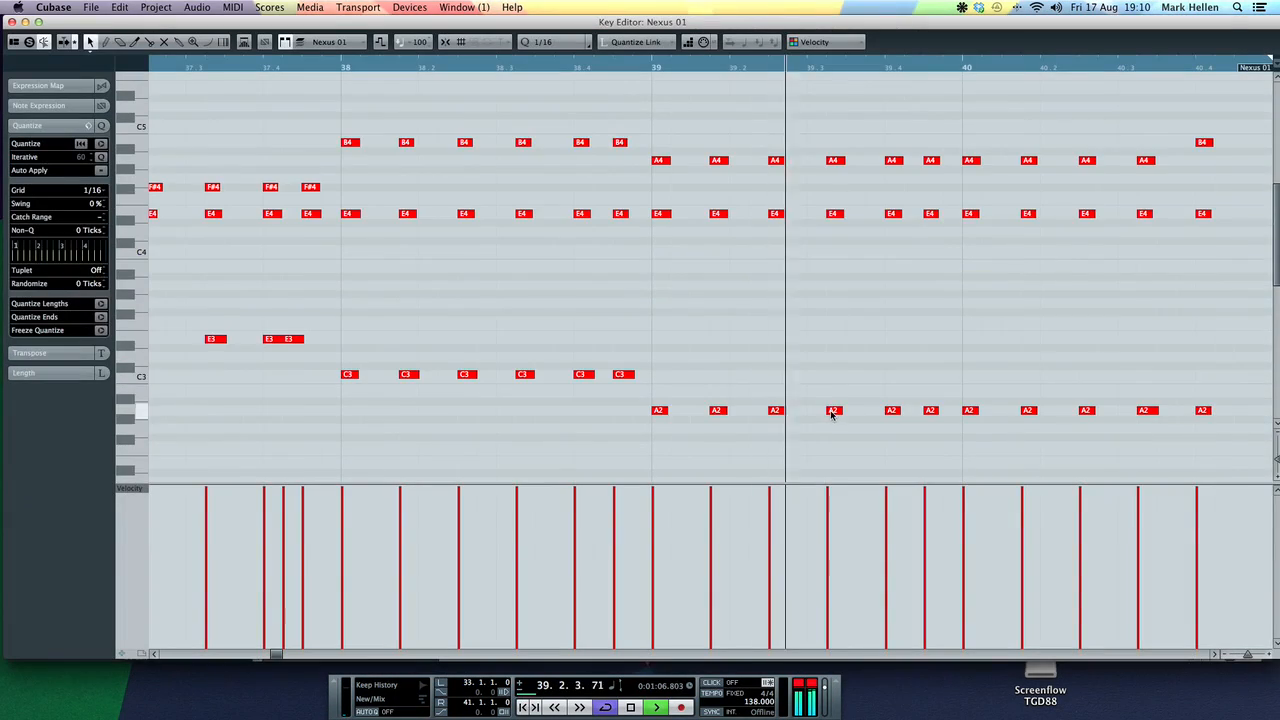
key("g")
key("g")
key("g")
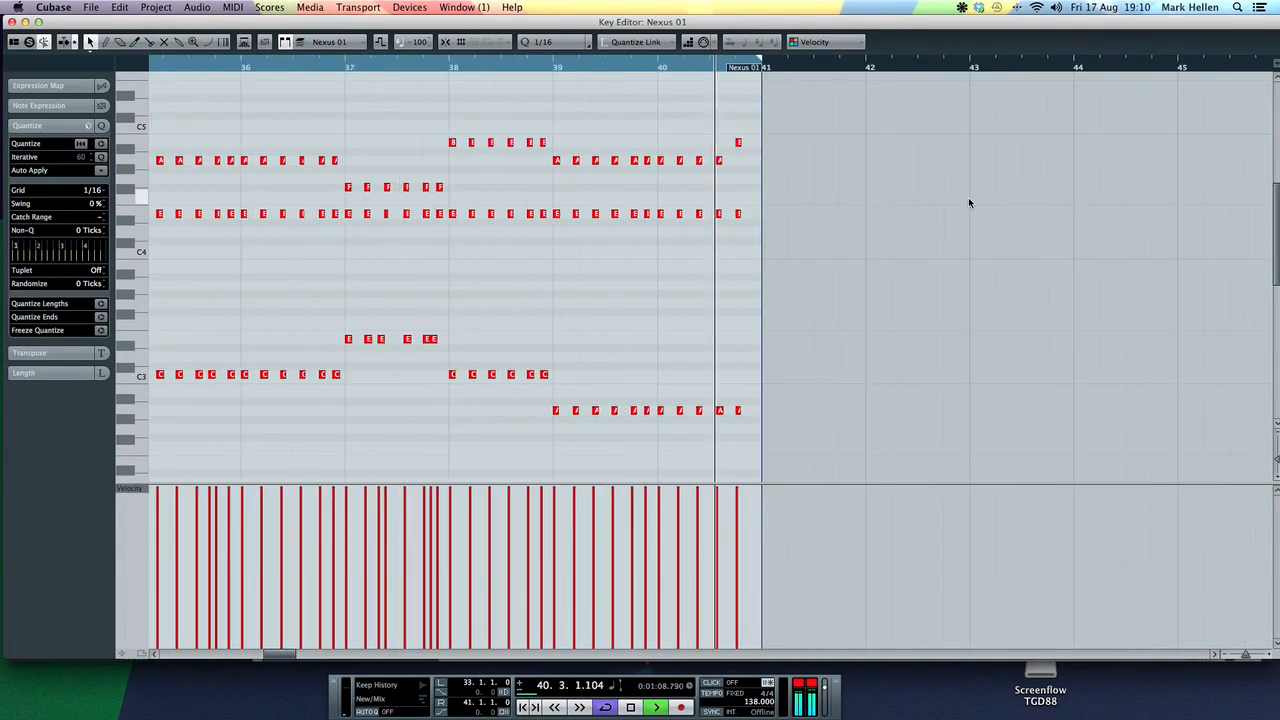
left_click_drag(775, 117, 167, 252)
key("BackSpace")
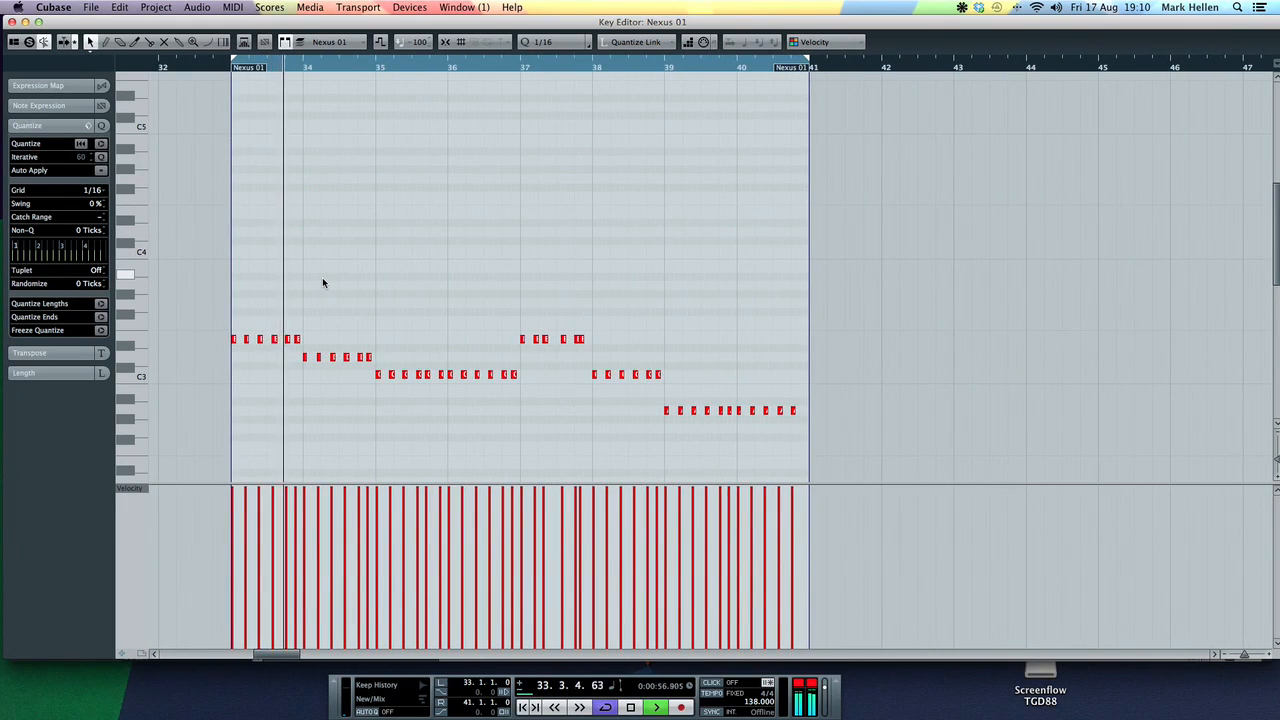
Shift the unevenly spaced C3 note in bar 35 and E3 note in bar 37 slightly later to even out the bass rhythm
key("h")
key("h")
key("h")
left_click_drag(934, 288, 1276, 189)
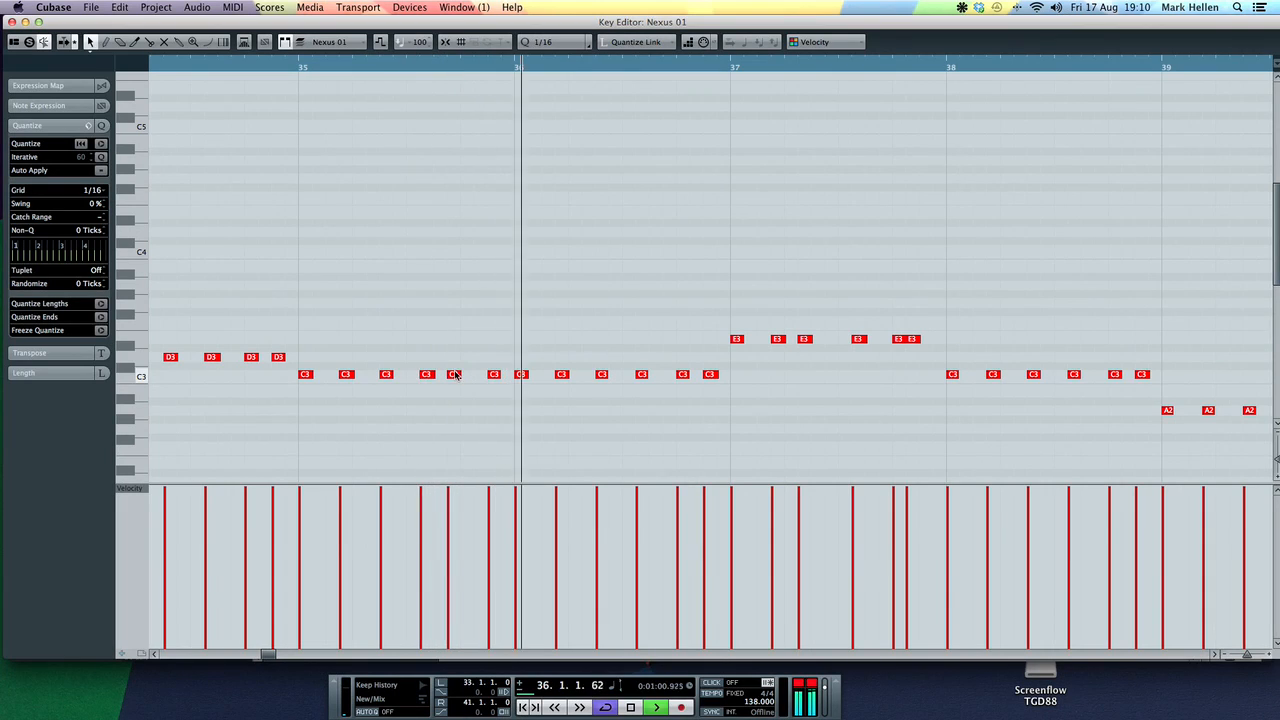
left_click_drag(454, 375, 468, 377)
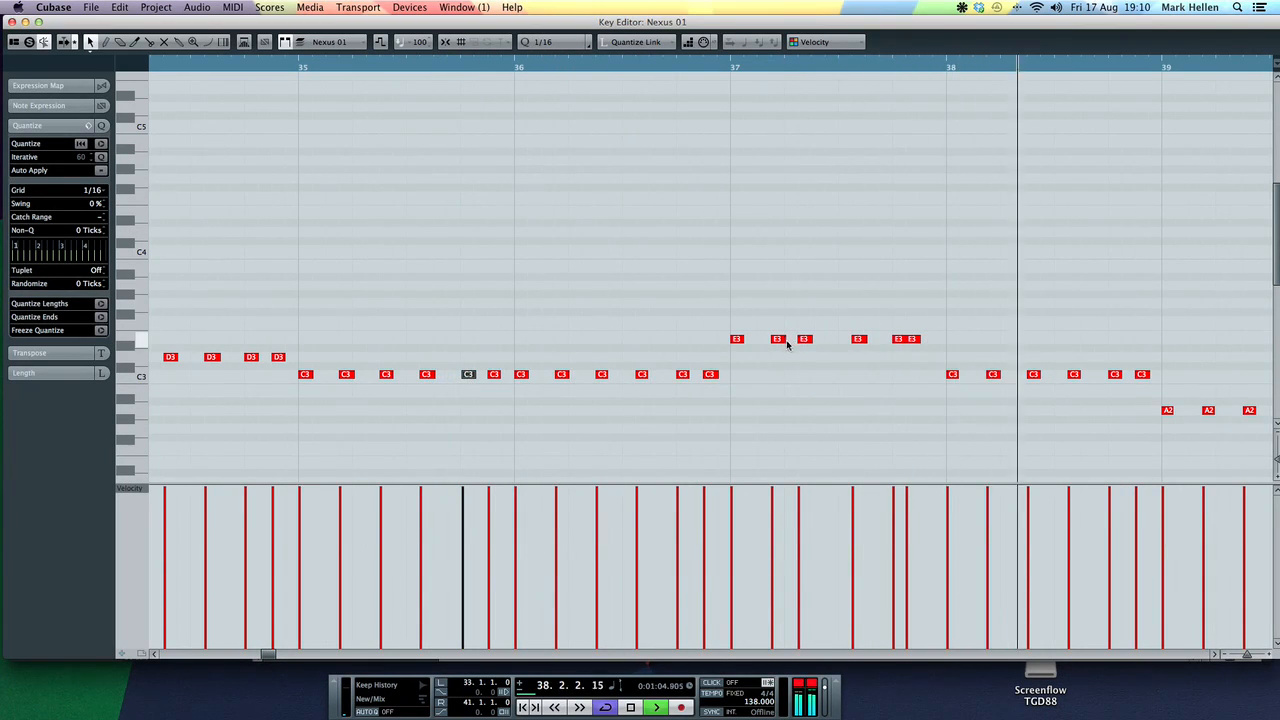
left_click_drag(803, 339, 814, 339)
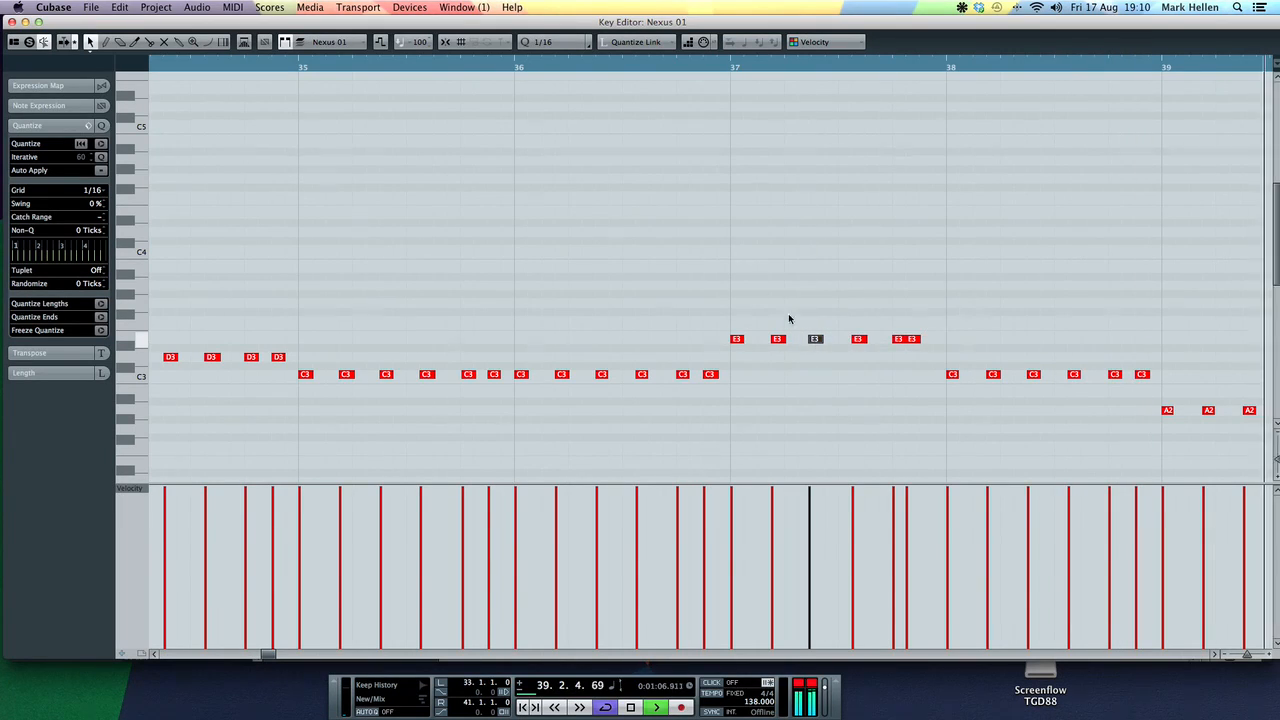
Turn on snap, quantize all bass notes to 1/16, and move the last E3 note in bar 37 one sixteenth later
left_click(445, 42)
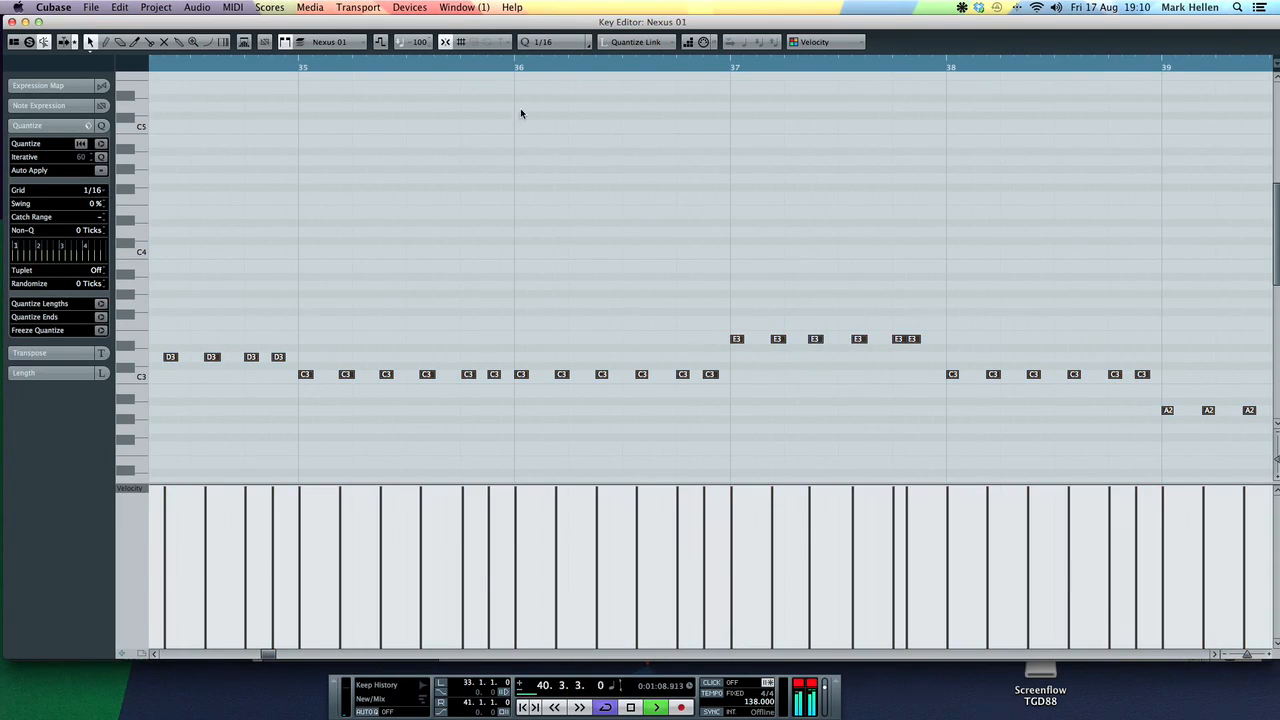
key("super+a")
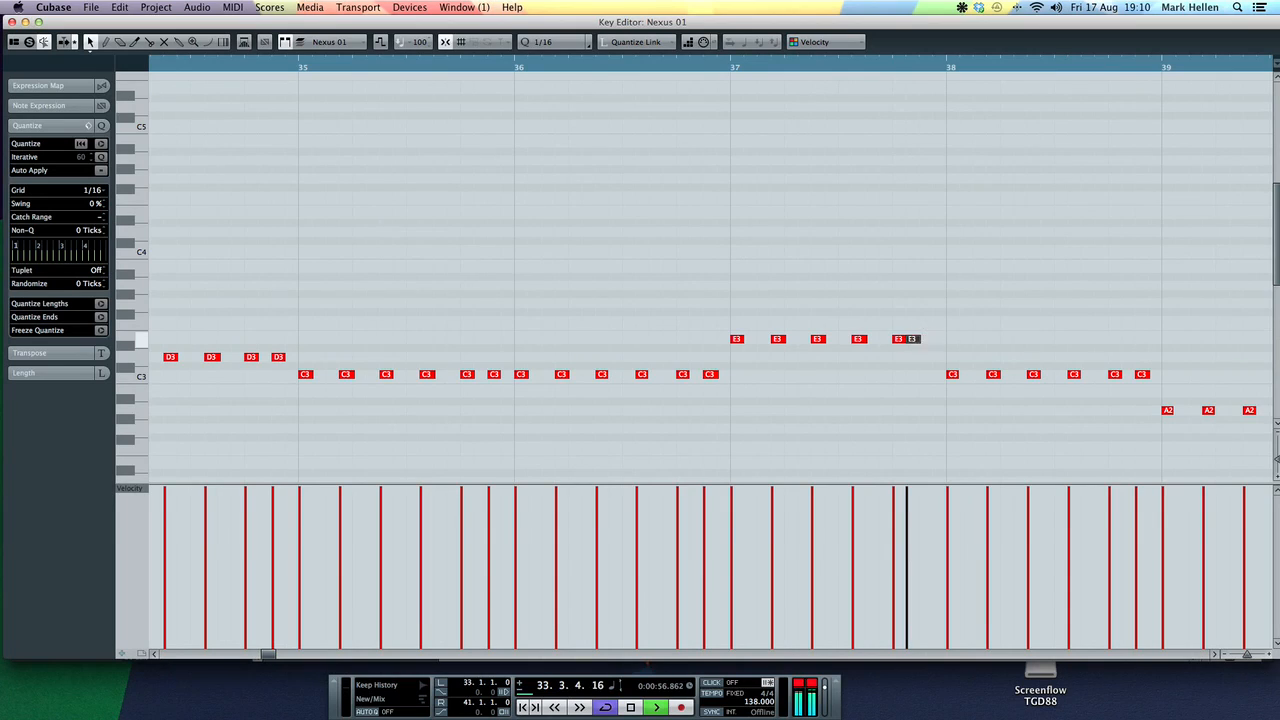
left_click_drag(912, 339, 1268, 257)
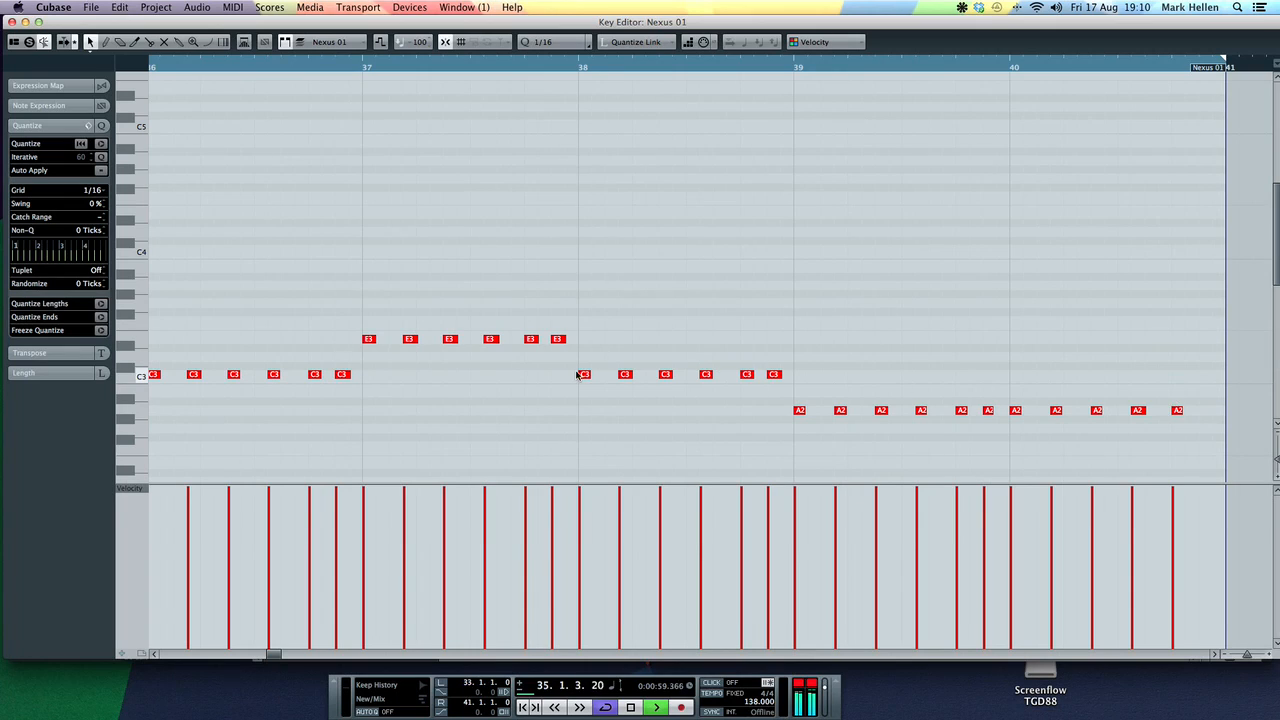
Transpose all notes of the Nexus 03 bass part down one octave and restart playback from bar 33
key("g")
key("g")
key("g")
key("g")
key("g")
key("g")
key("g")
left_click(714, 246)
key("space")
scroll(714, 246, "up", 4)
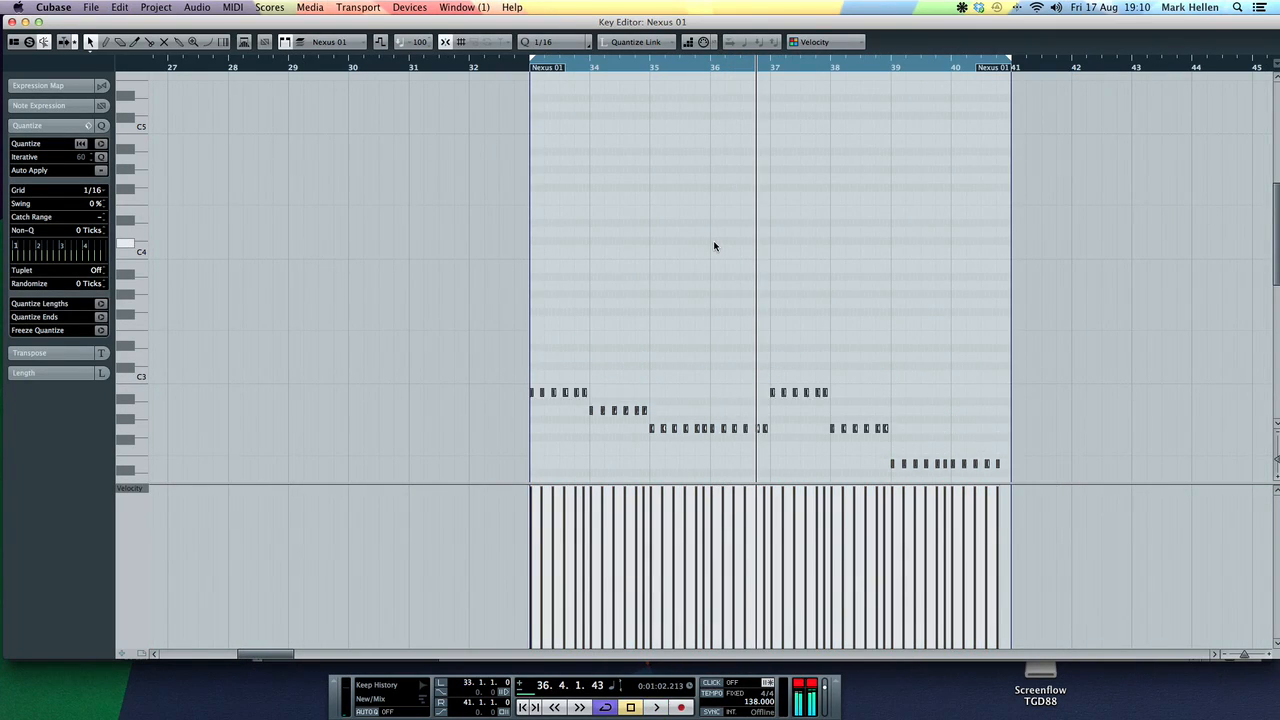
key("space")
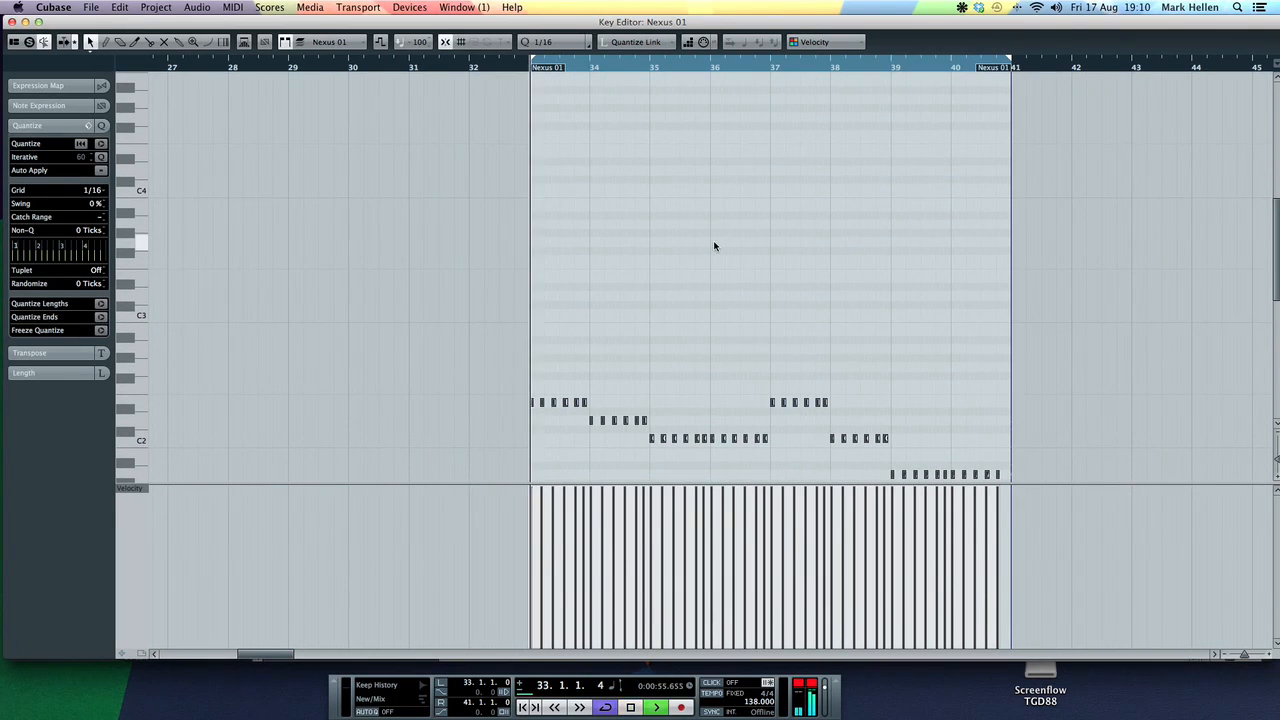
Turn on the delay in the Nexus 03 track's instrument and set the delay low-cut to 14
key("Return")
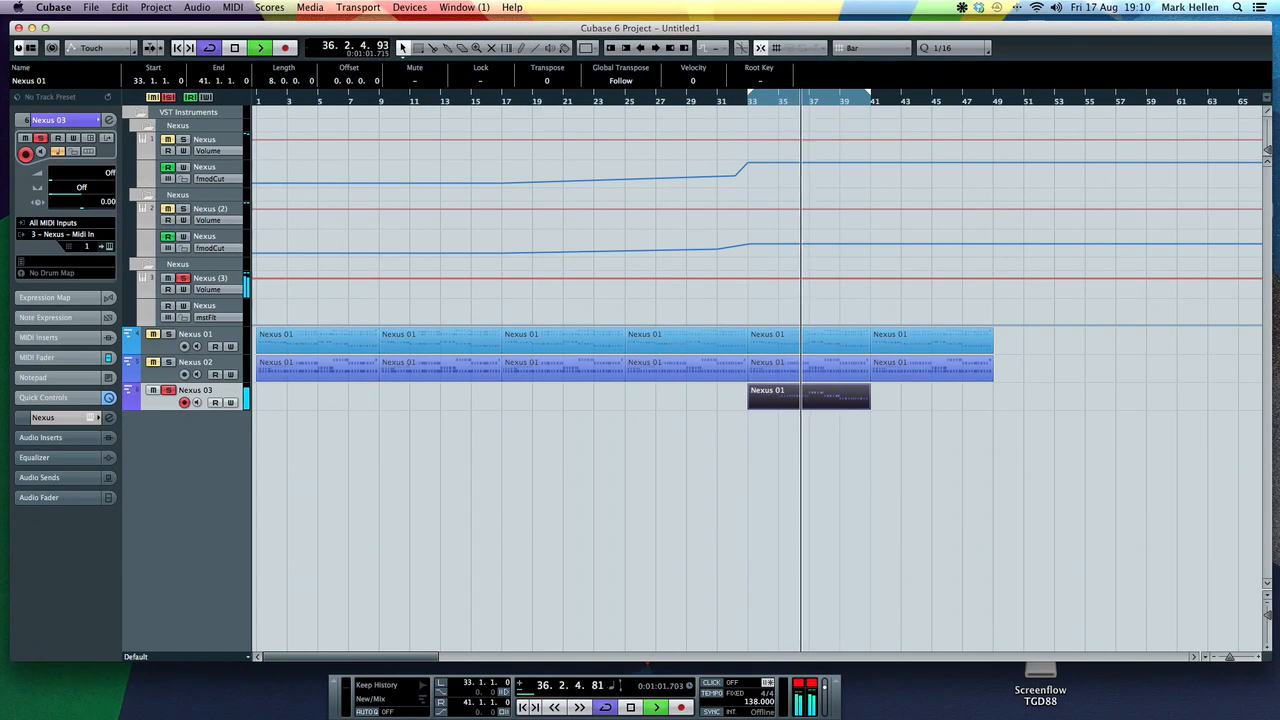
left_click(109, 246)
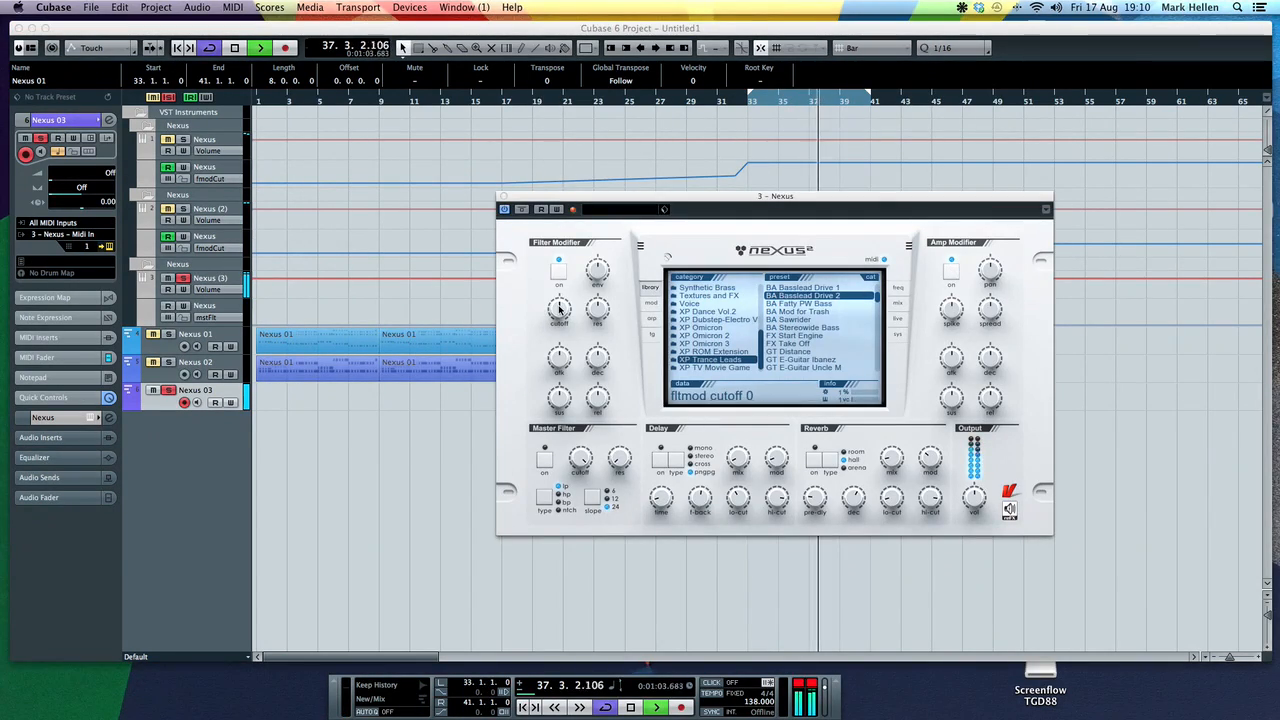
left_click_drag(585, 199, 580, 307)
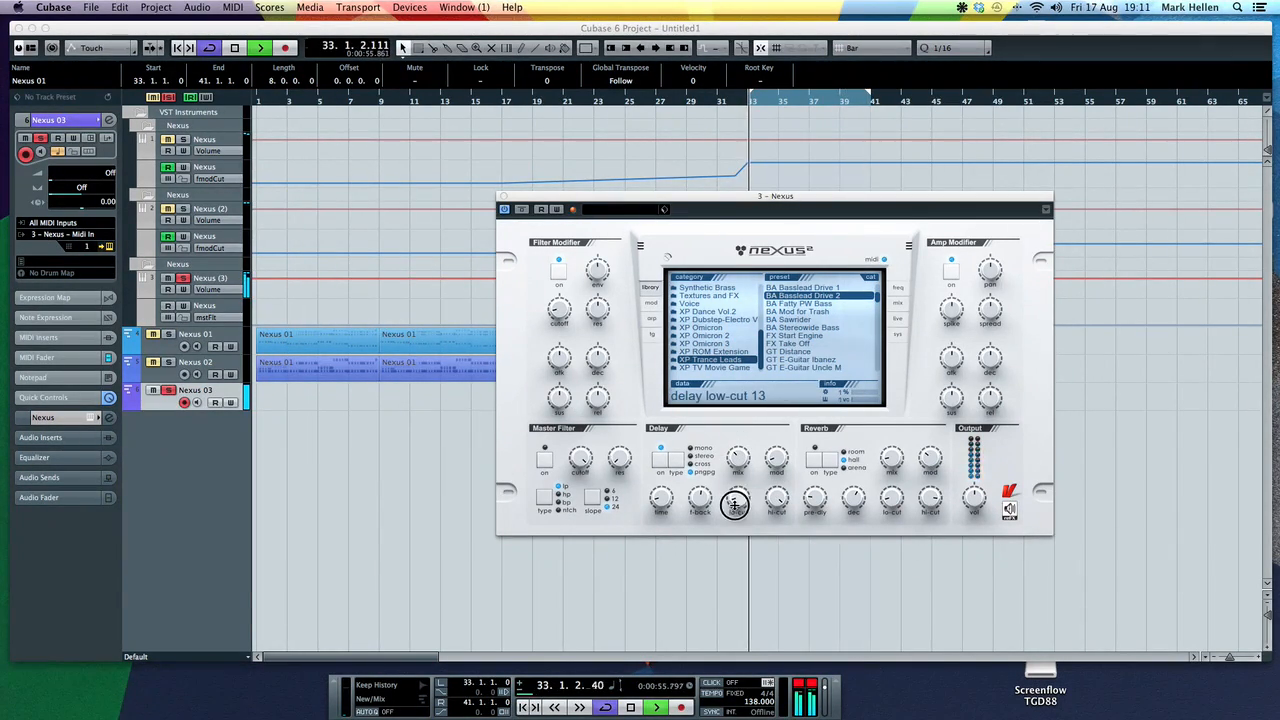
mouse_move(745, 497)
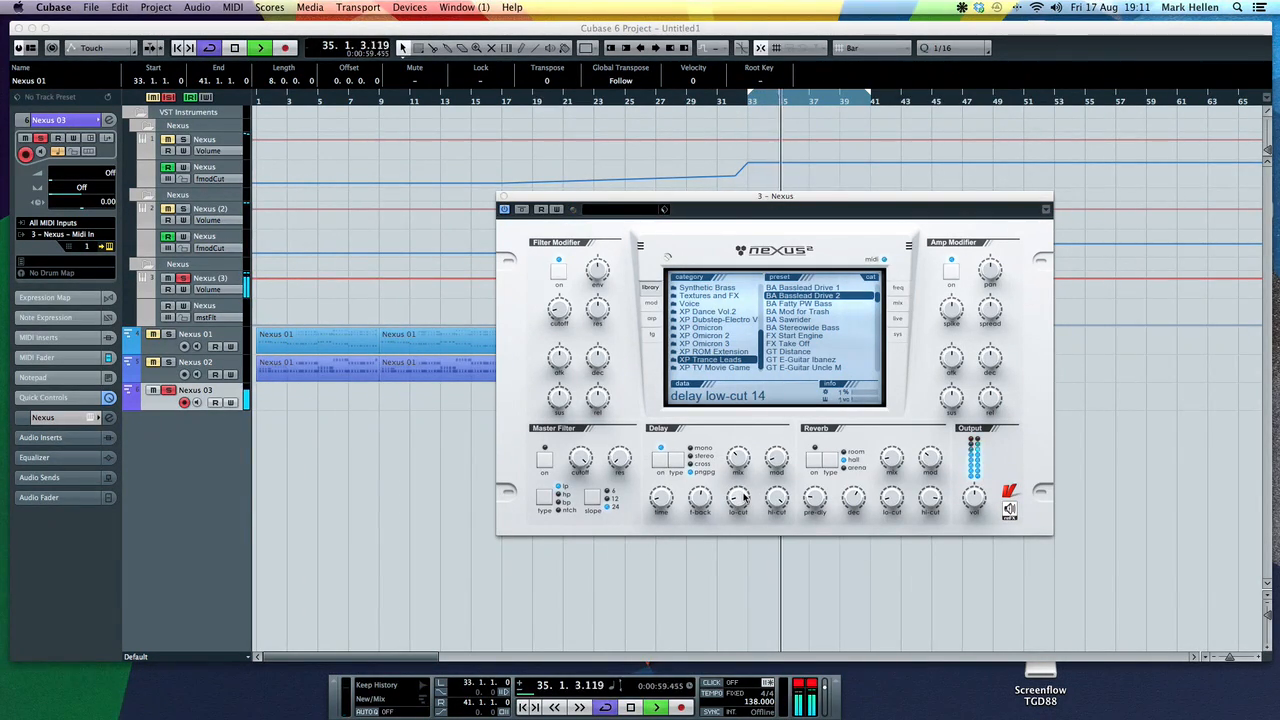
left_click(500, 198)
Duplicate the Nexus 03 bass part to bar 41, clear the solos on all tracks and play the full mix from before bar 33
key("super+d")
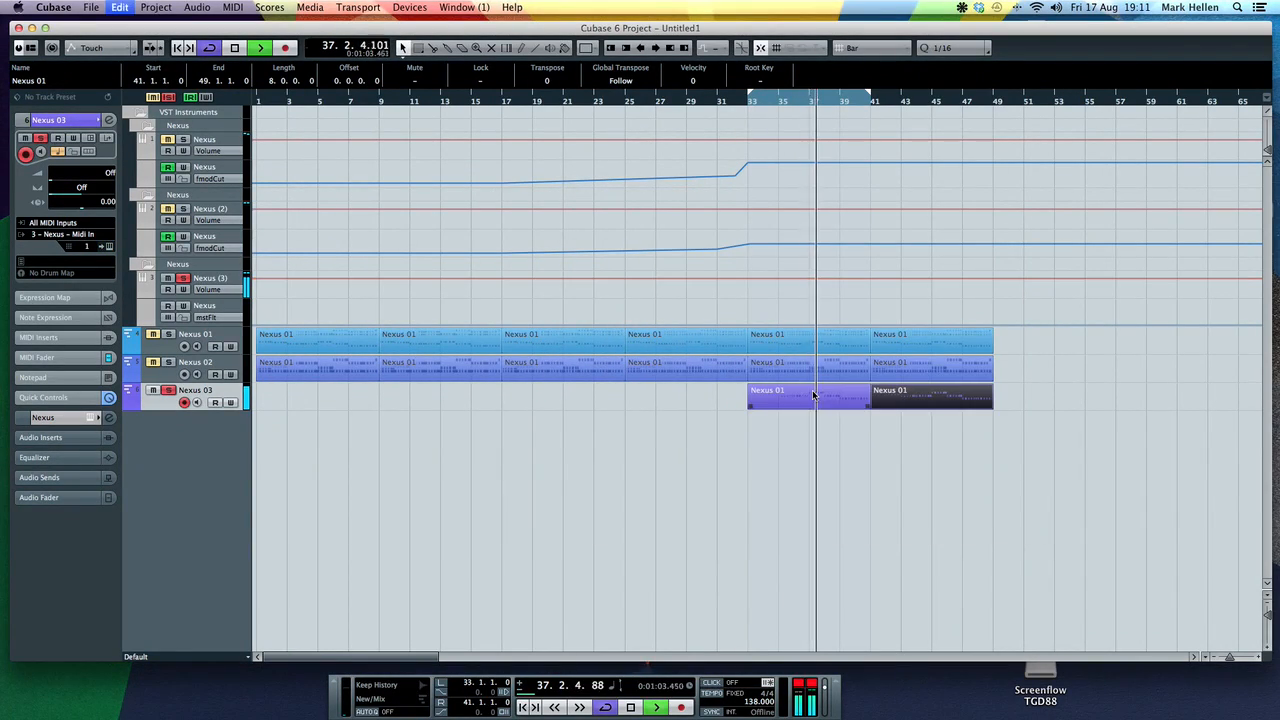
left_click(168, 336)
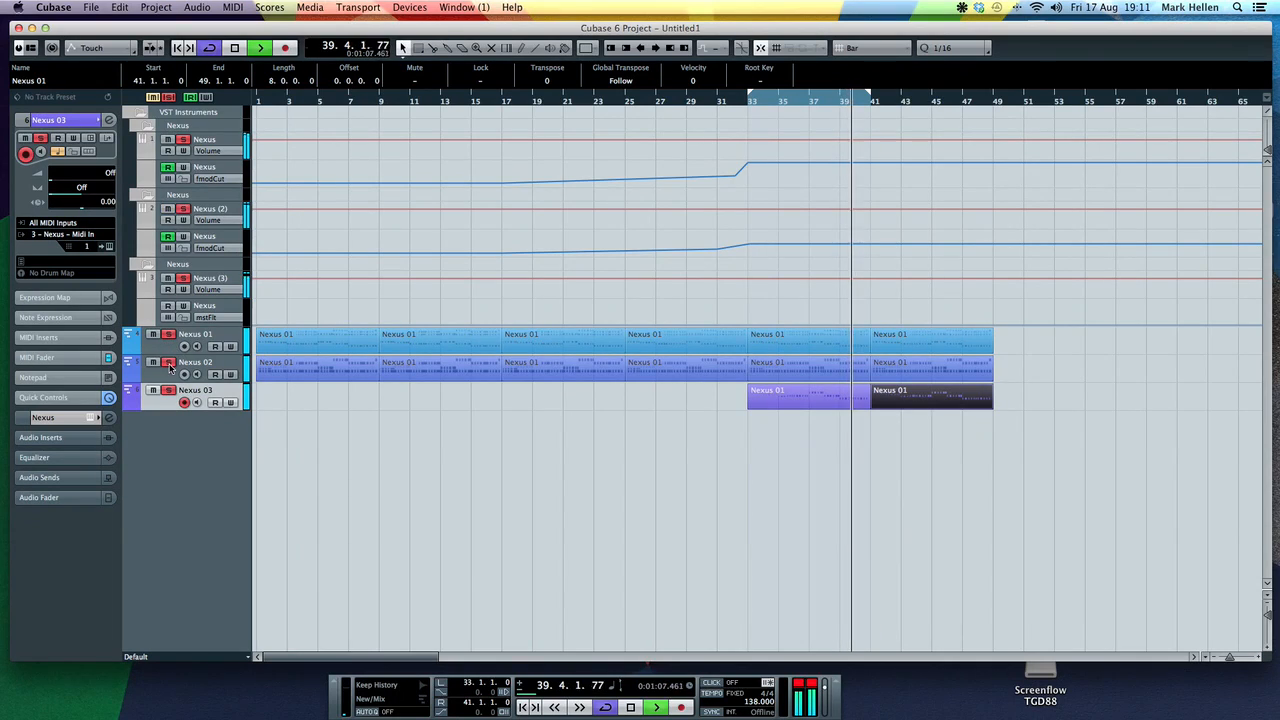
key("space")
left_click(717, 100)
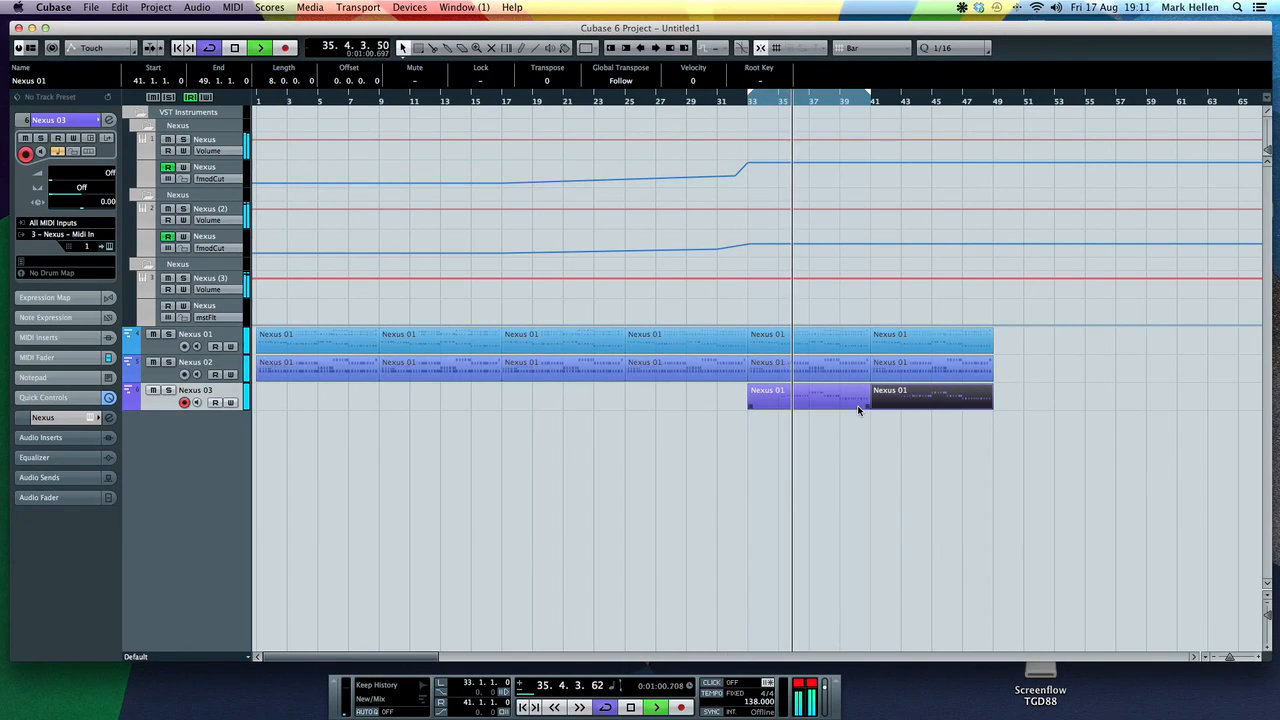
In the Nexus 01 part at bar 33, move the last E3 note in bar 37 and the uneven C3 note in bar 35 slightly later
double_click(809, 399)
key("Return")
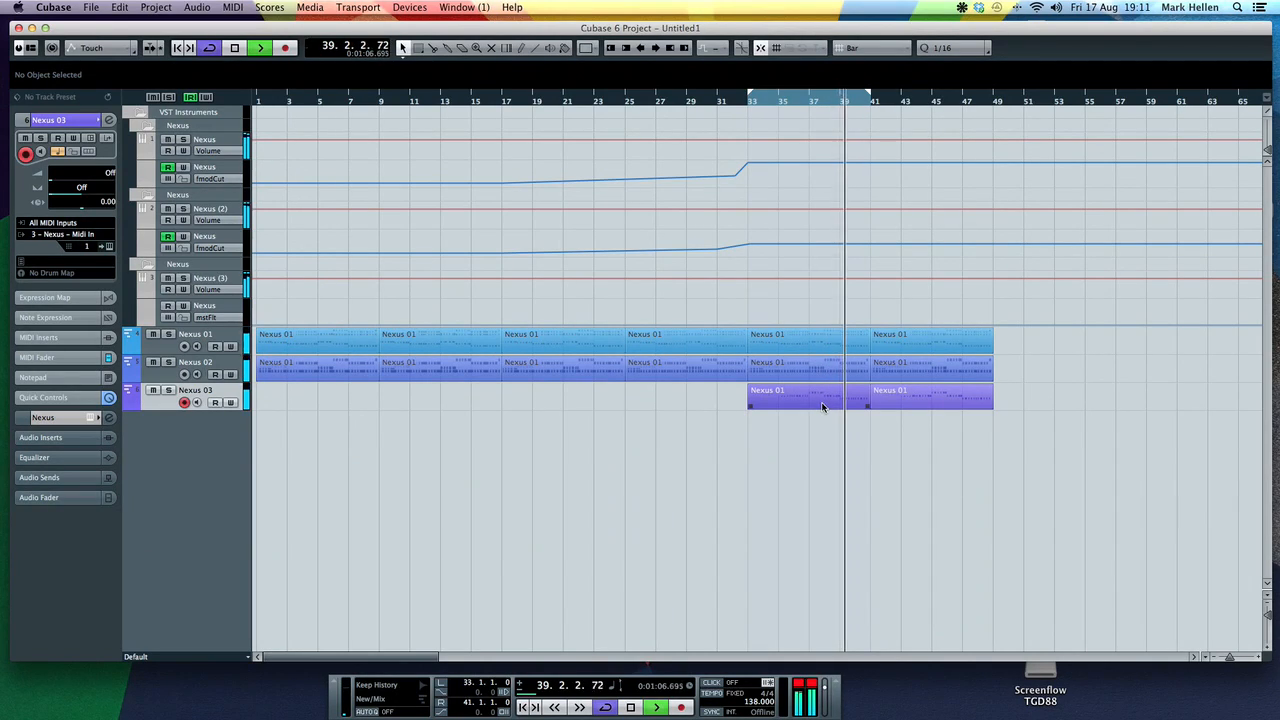
left_click(793, 347)
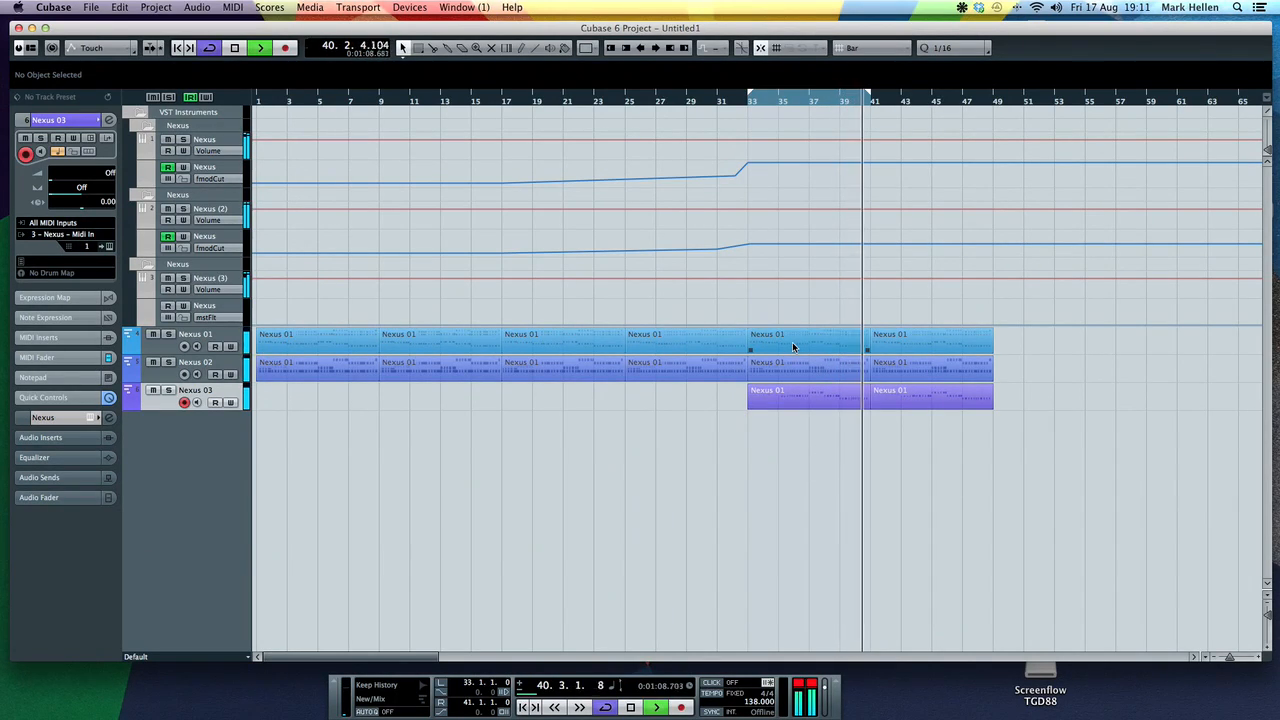
left_click(793, 347)
key("Return")
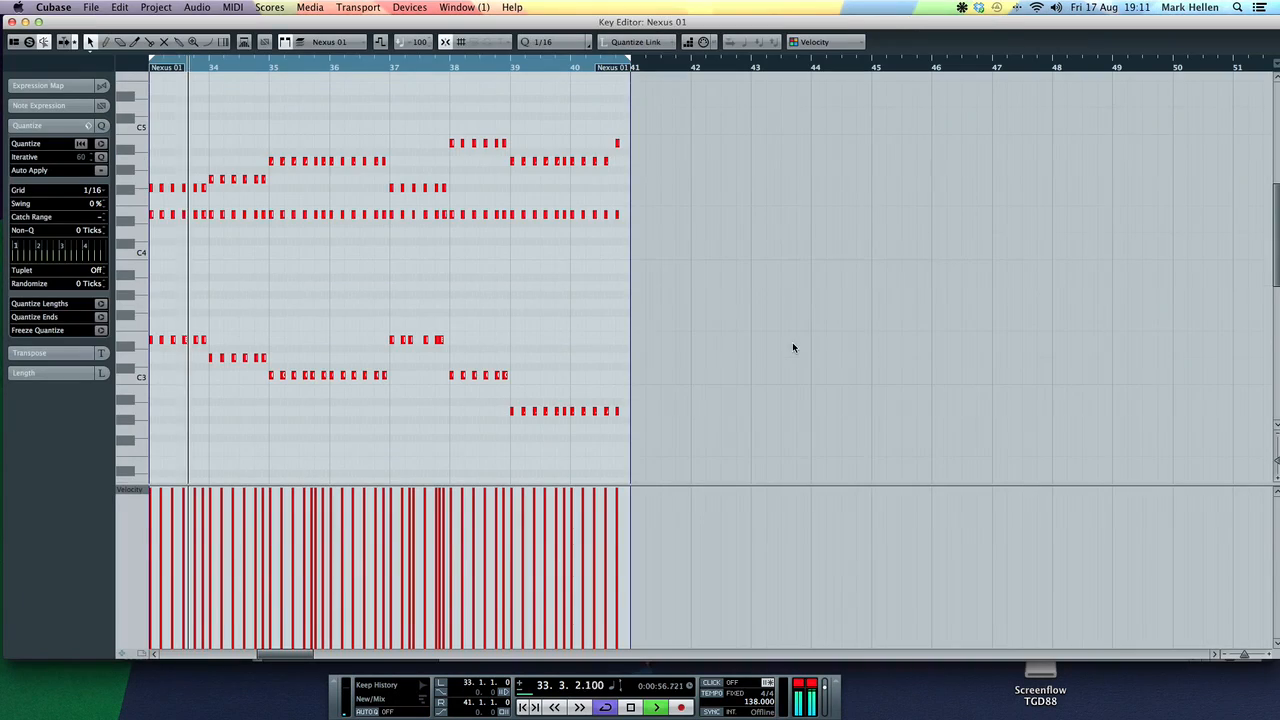
left_click(441, 339)
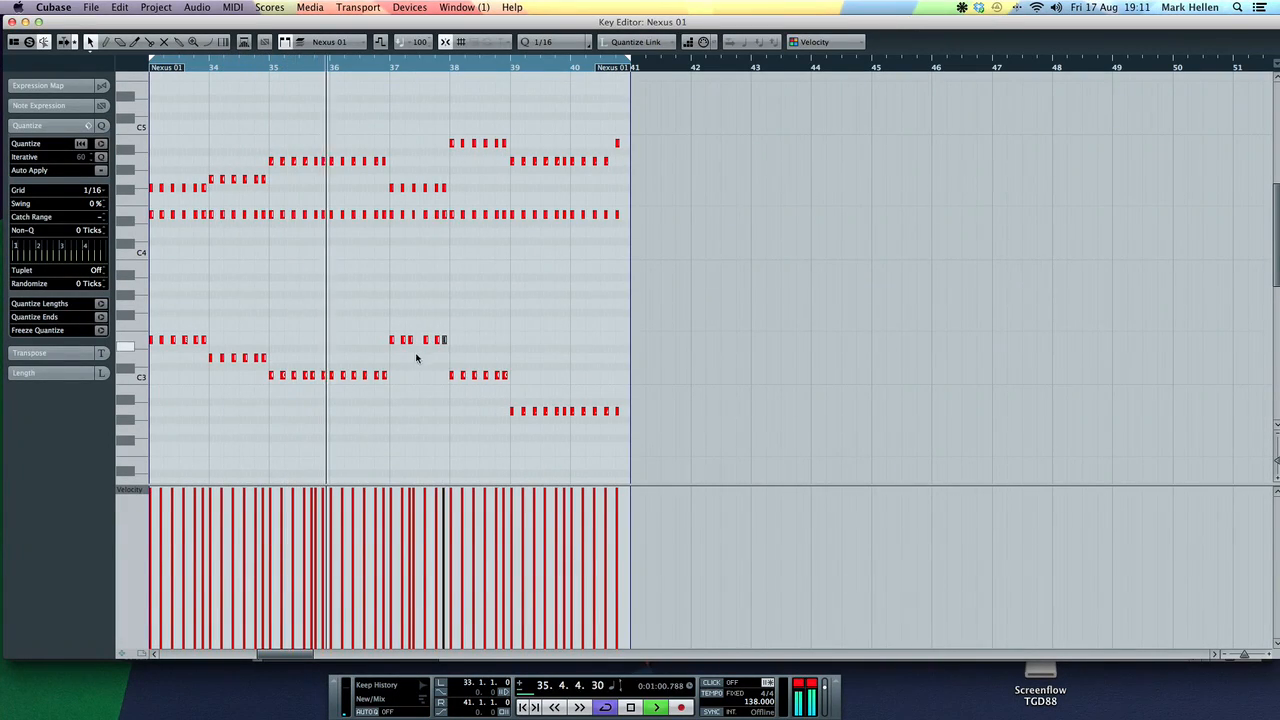
left_click_drag(312, 376, 318, 375)
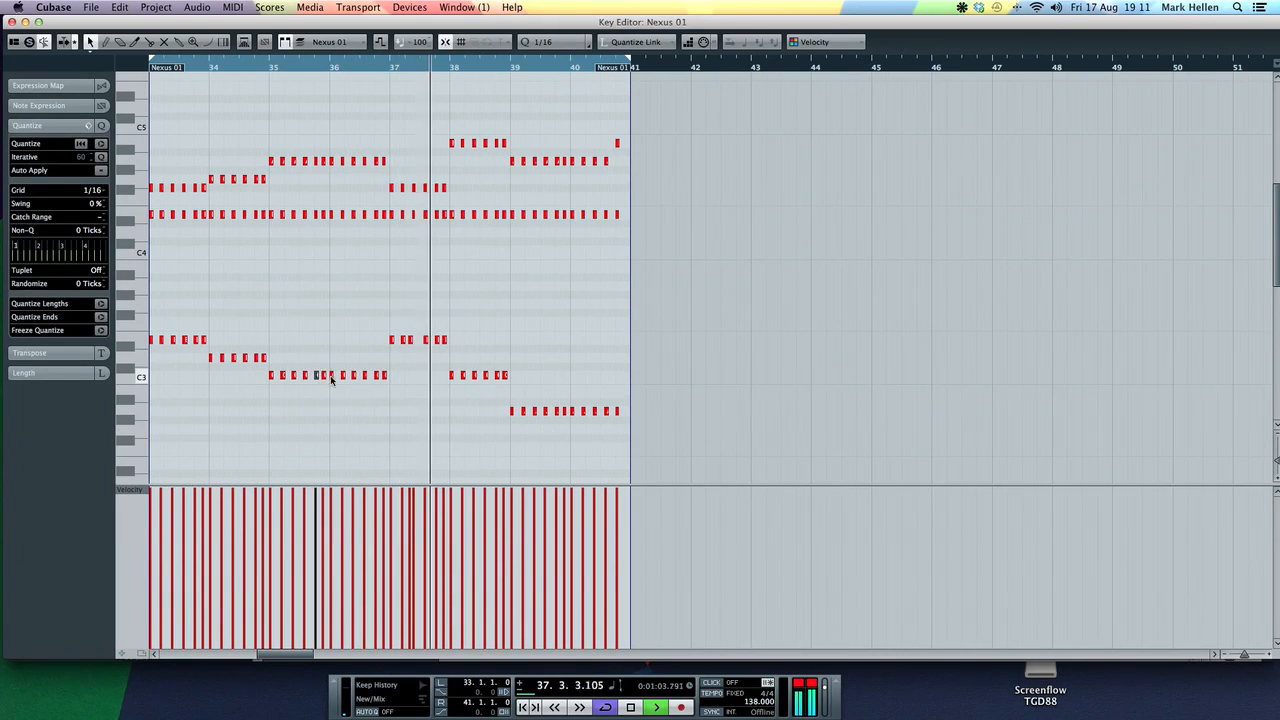
left_click(635, 420)
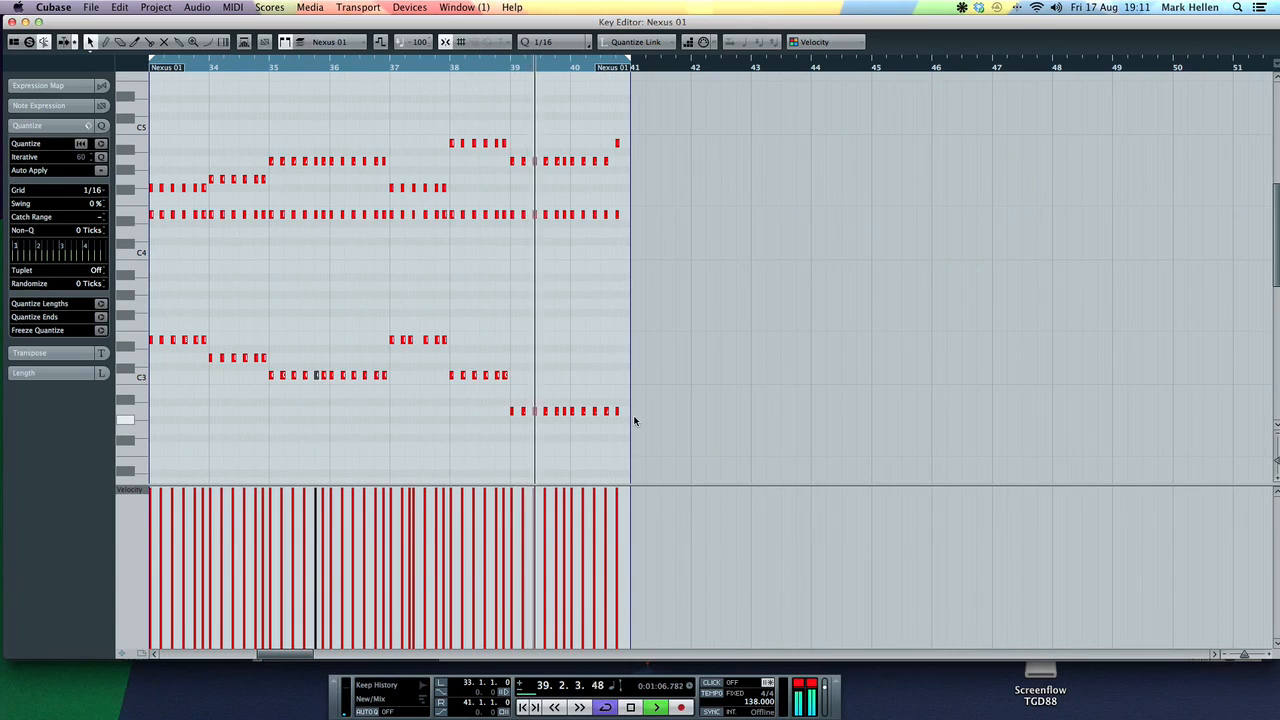
Replace all other Nexus 01 parts with copies of the corrected bar 33 part, filling bars 1 to 33 and bar 41
key("Return")
left_click_drag(703, 312, 320, 343)
key("Delete")
left_click_drag(913, 340, 302, 343)
key("super+d")
key("super+d")
key("super+d")
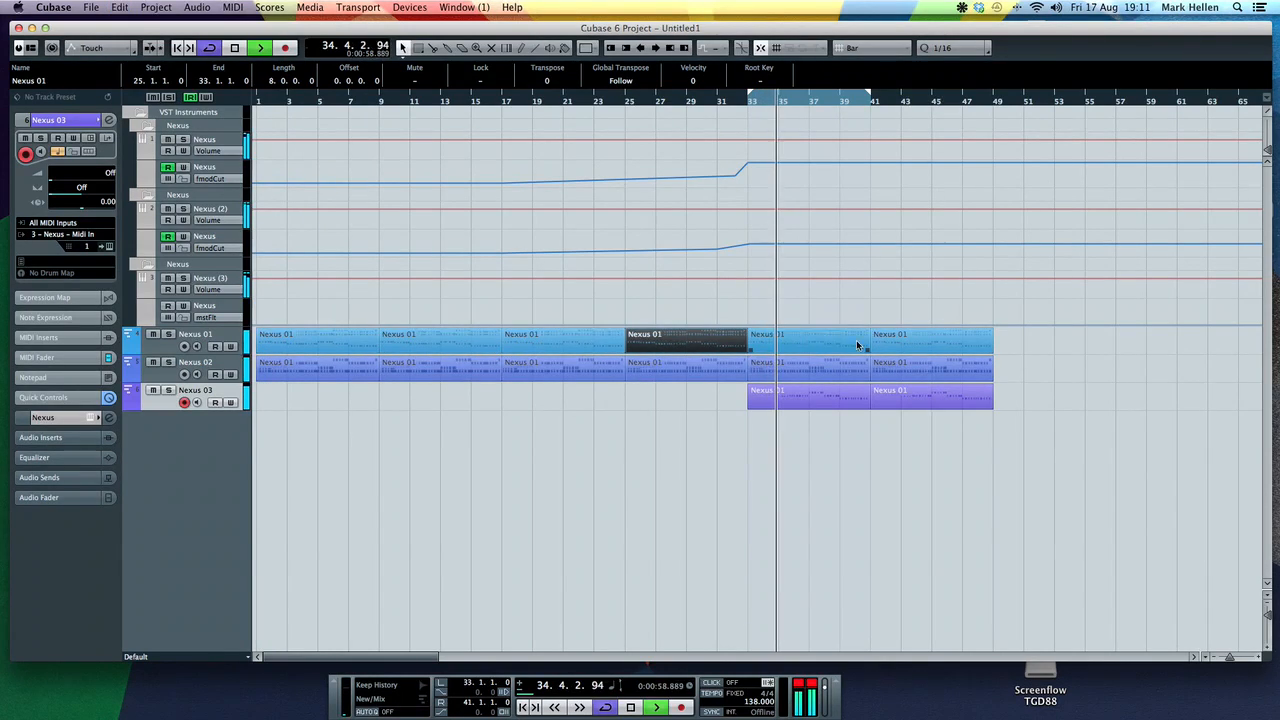
left_click(912, 341)
key("Delete")
left_click(820, 341)
key("super+d")
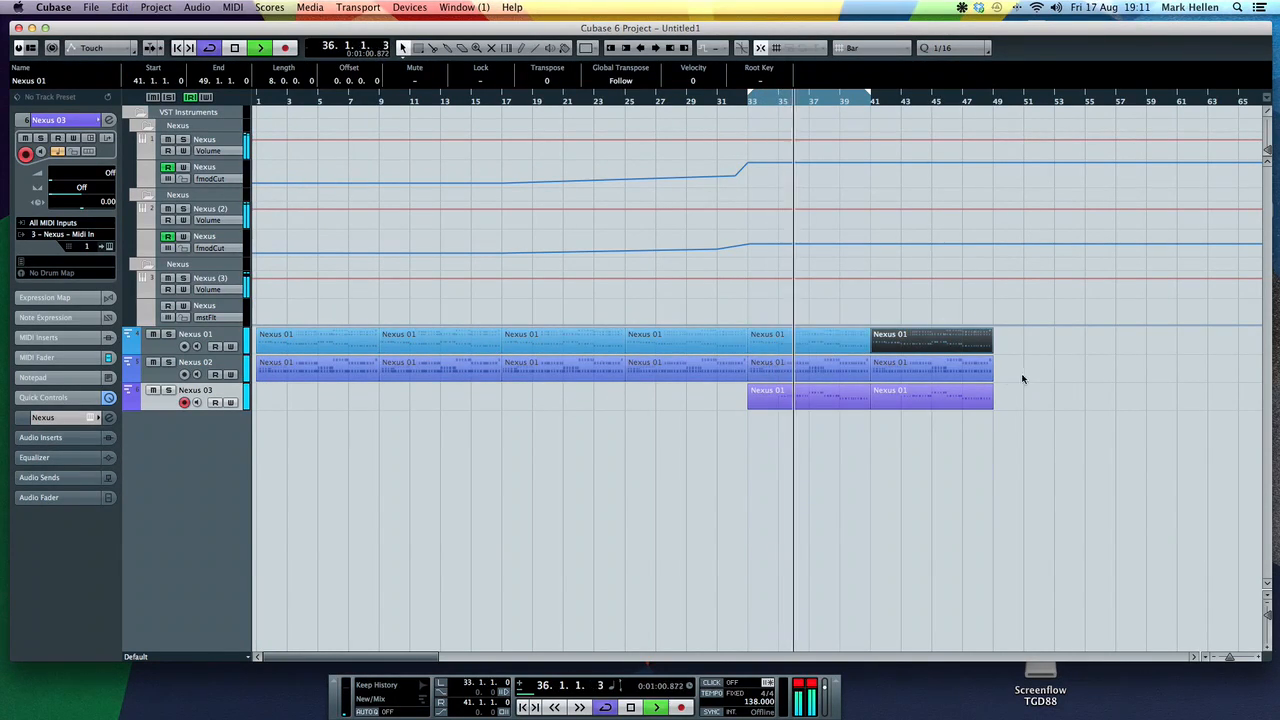
Try to rearrange the Nexus 02 parts by removing those at bars 1 and 9 and adding copies up to bar 57
left_click(853, 366)
left_click_drag(853, 366, 430, 371)
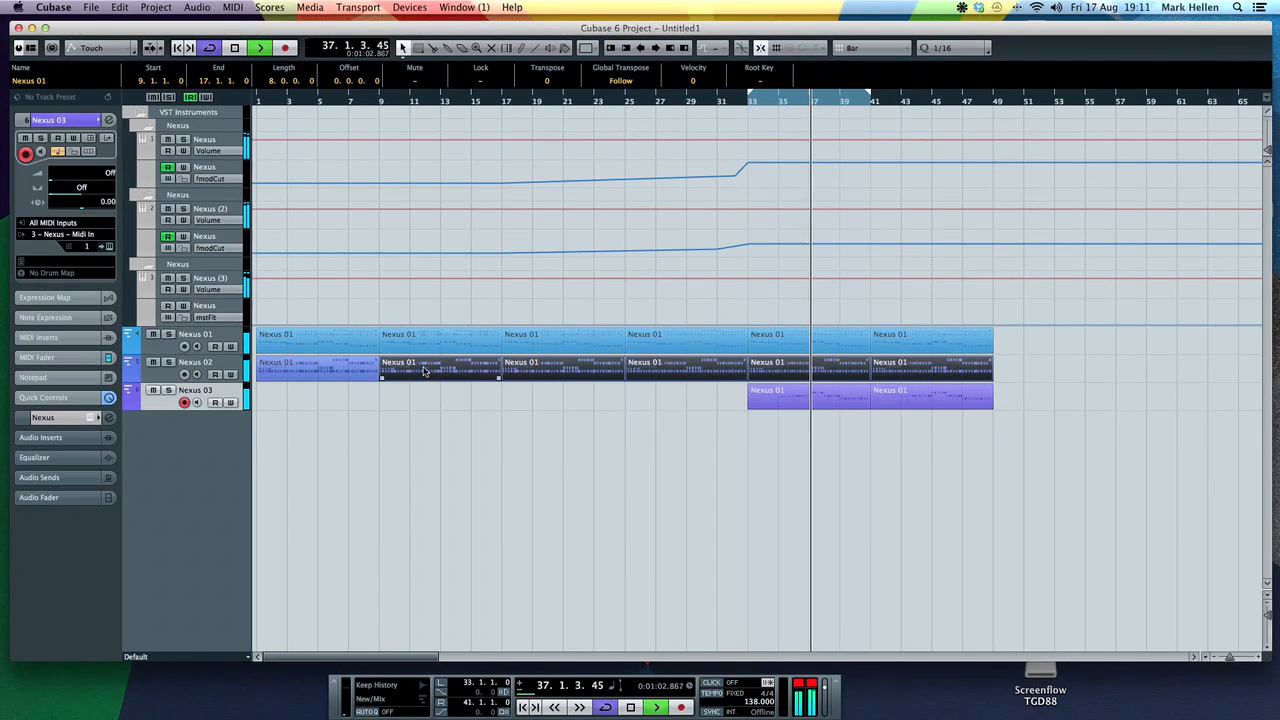
left_click(347, 371)
key("Delete")
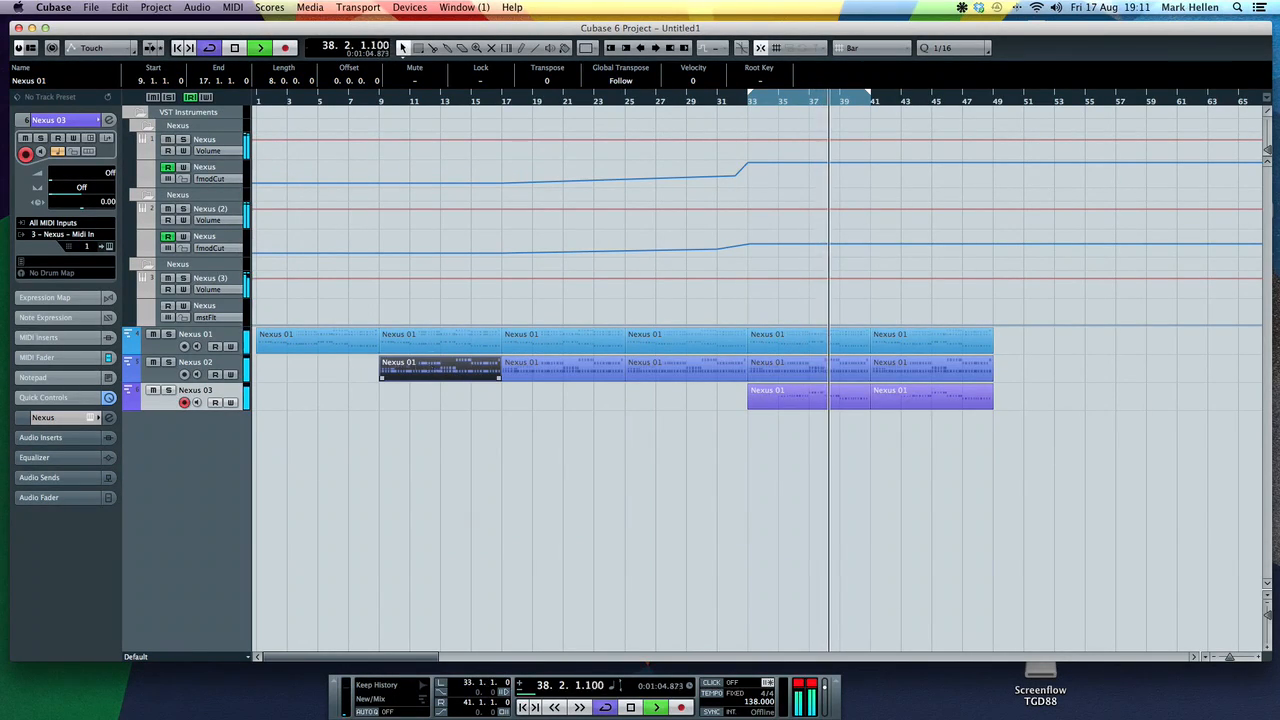
double_click(432, 372)
key("Escape")
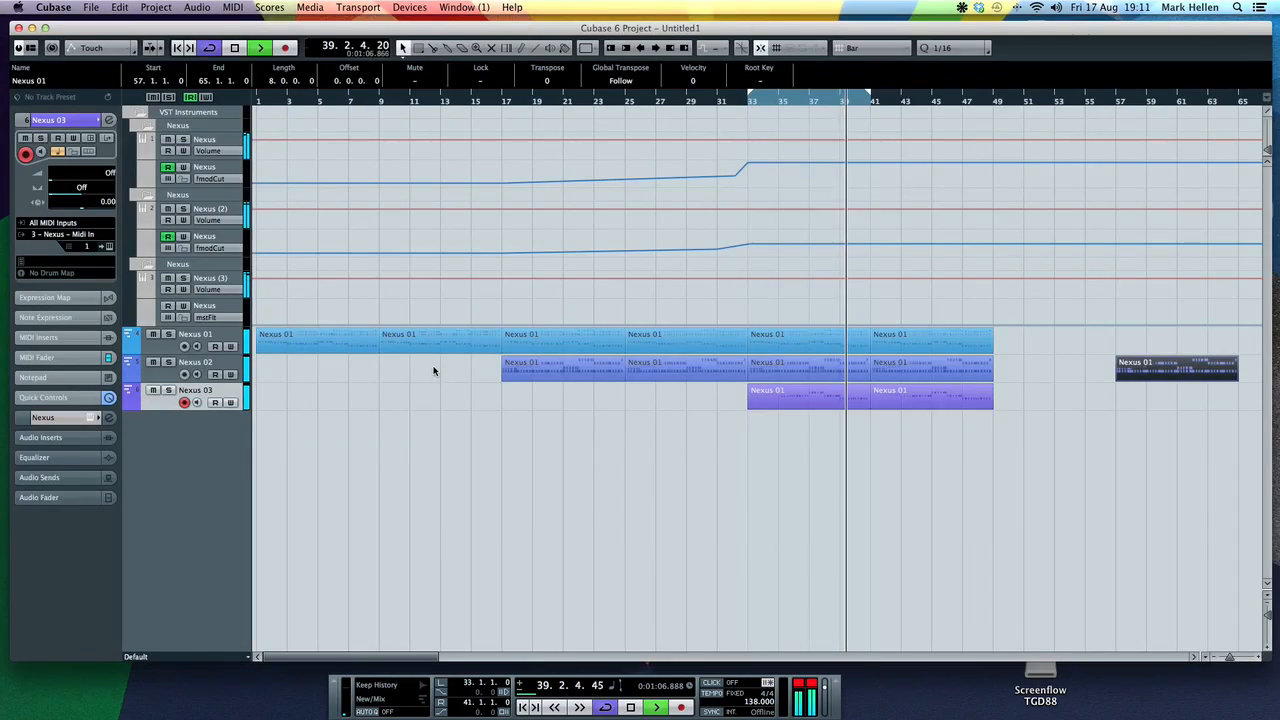
double_click(433, 370)
key("Escape")
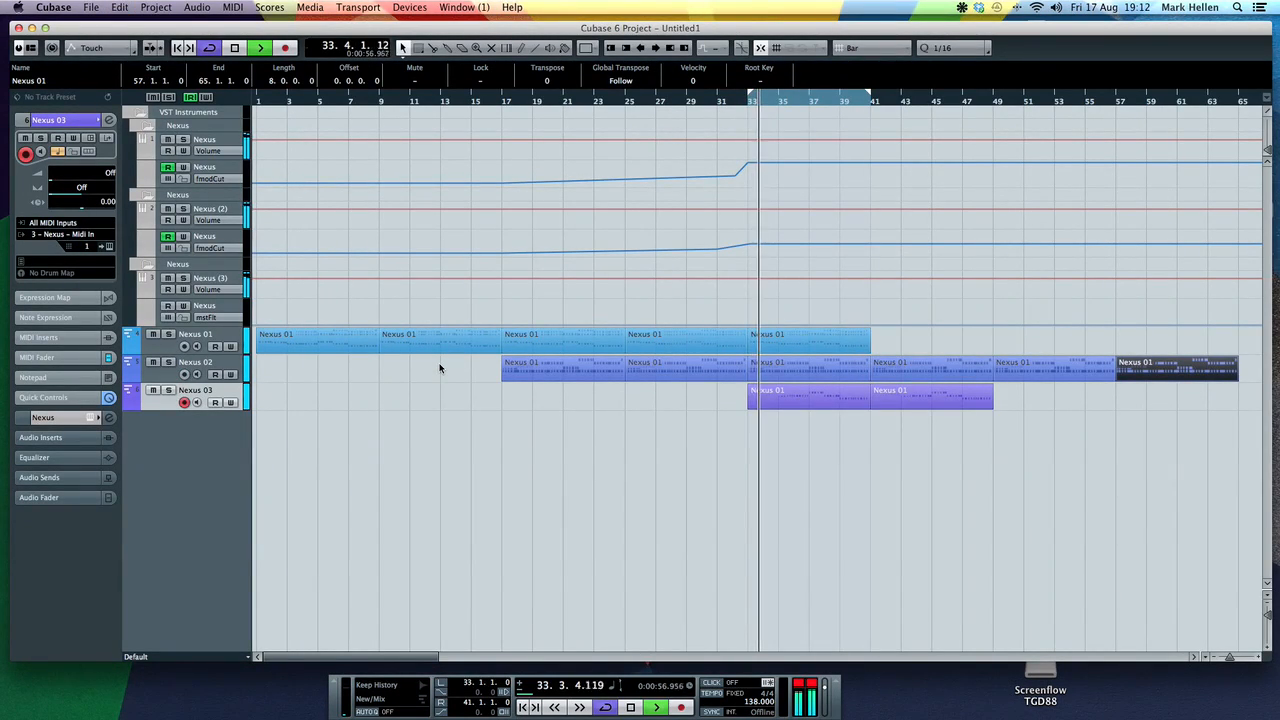
Undo recent part edits and remove the extra Nexus 02 copies from bar 49 onward
key("super+z")
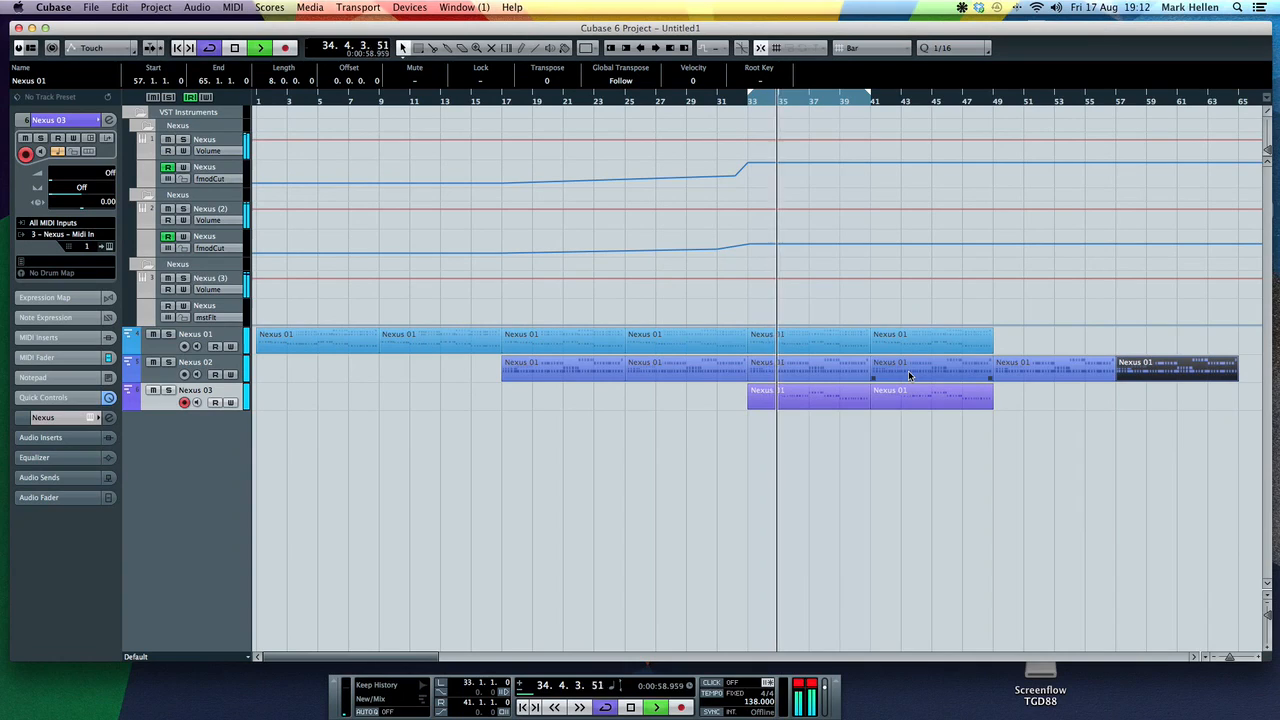
key("super+z")
left_click(912, 376)
left_click(1085, 376)
key("super+z")
key("super+z")
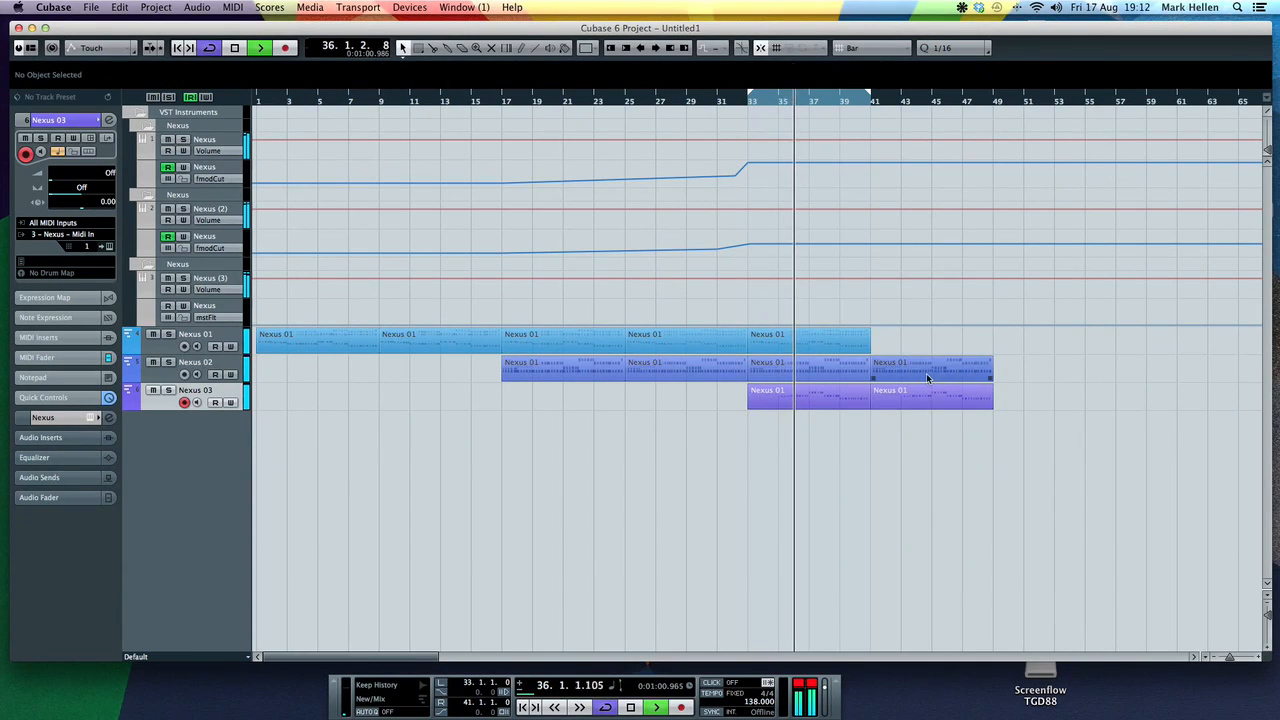
key("super+z")
Check the notes of the Nexus 01 part at bar 33 and the Nexus 02 part at bar 17, and delete all parts from bar 41 onward
double_click(843, 343)
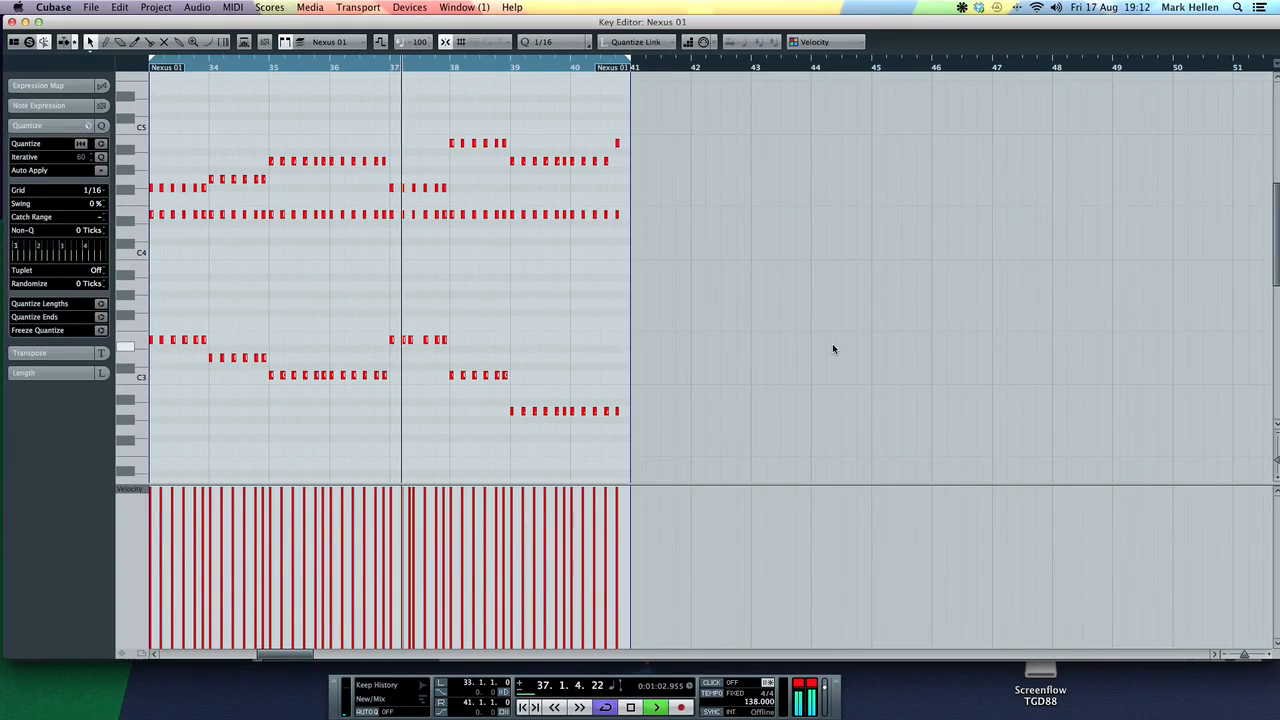
key("Escape")
left_click(518, 373)
double_click(518, 373)
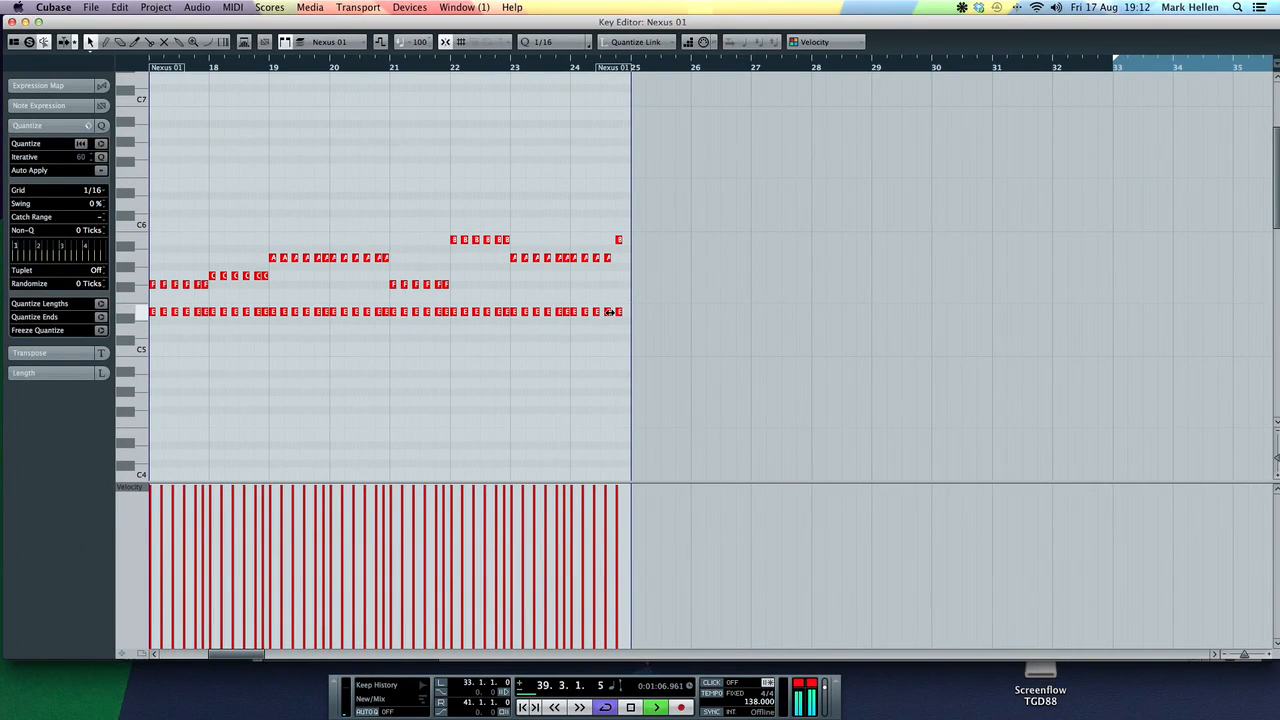
key("Escape")
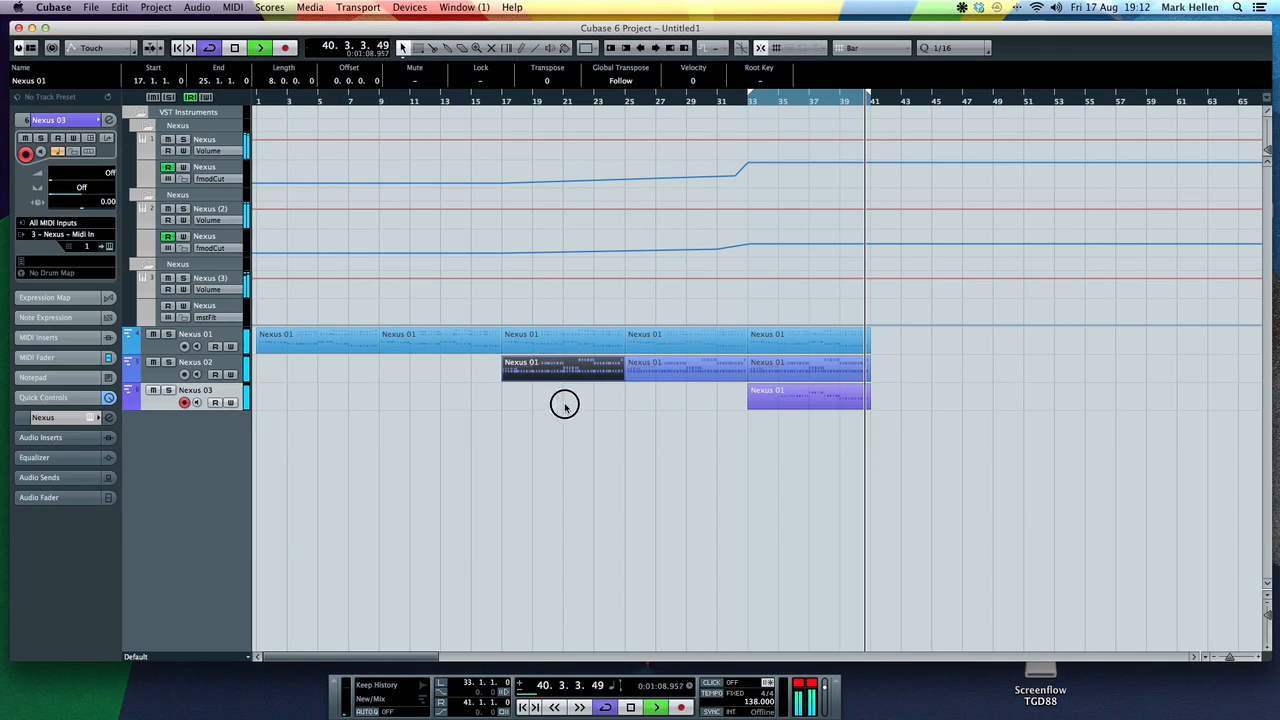
Copy two Nexus 02 parts into the empty bars 1 to 17 and play the arrangement from bar 1
left_click_drag(566, 406, 681, 352)
left_click_drag(828, 374, 303, 358)
left_click_drag(276, 99, 173, 99)
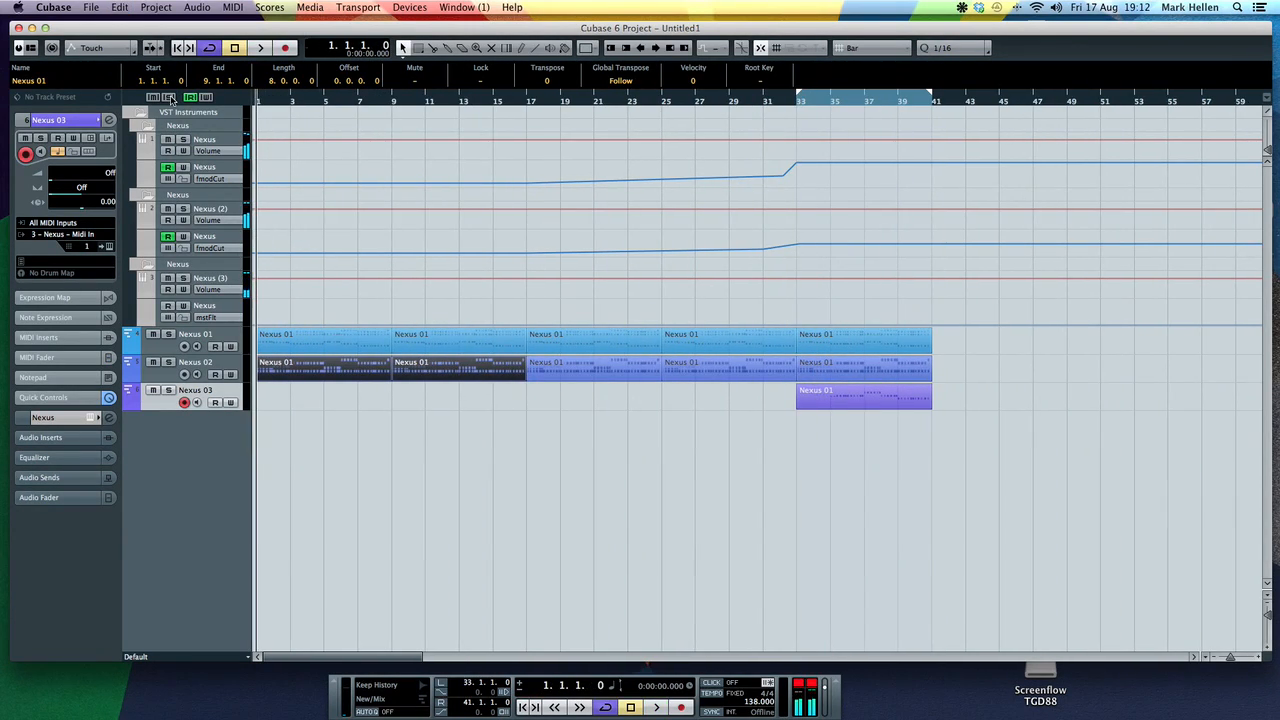
key("space")
key("XF86AudioRaiseVolume")
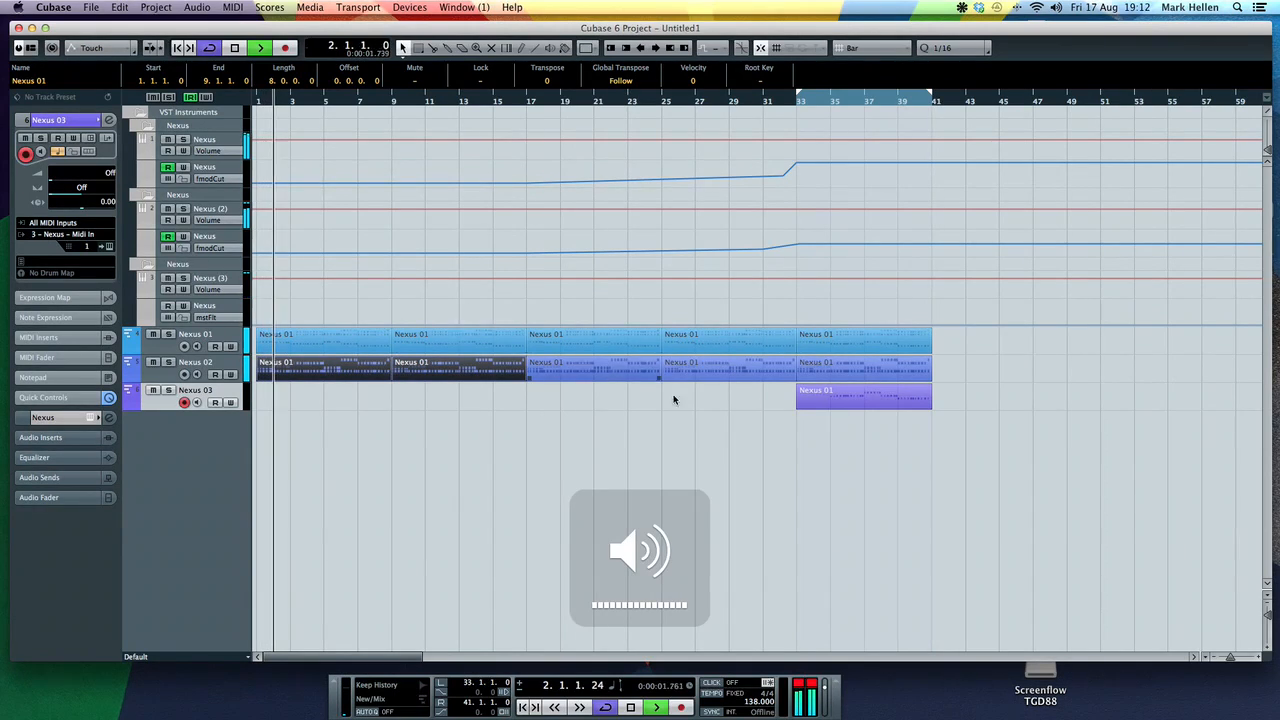
Copy the Nexus 03 bass part from bar 33 to bars 9, 17 and 25
left_click(857, 394)
key("super+d")
left_click(990, 393)
left_click_drag(990, 393, 458, 396)
key("super+d")
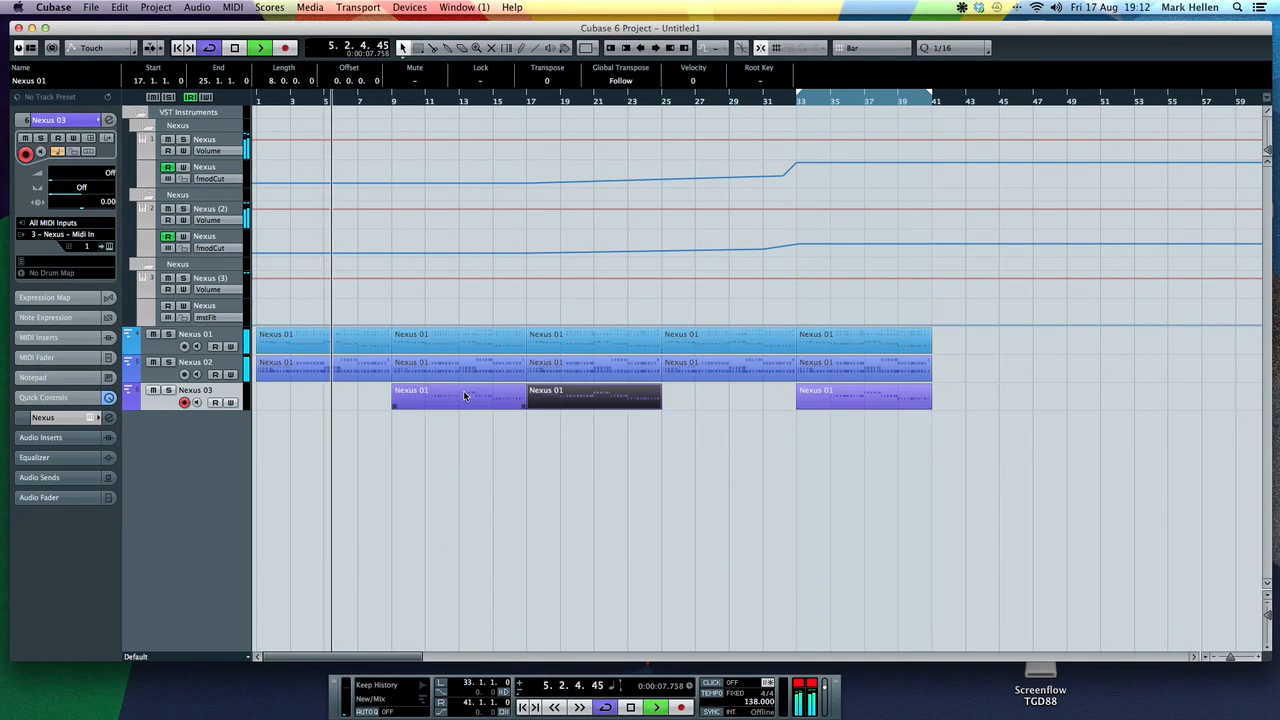
key("super+d")
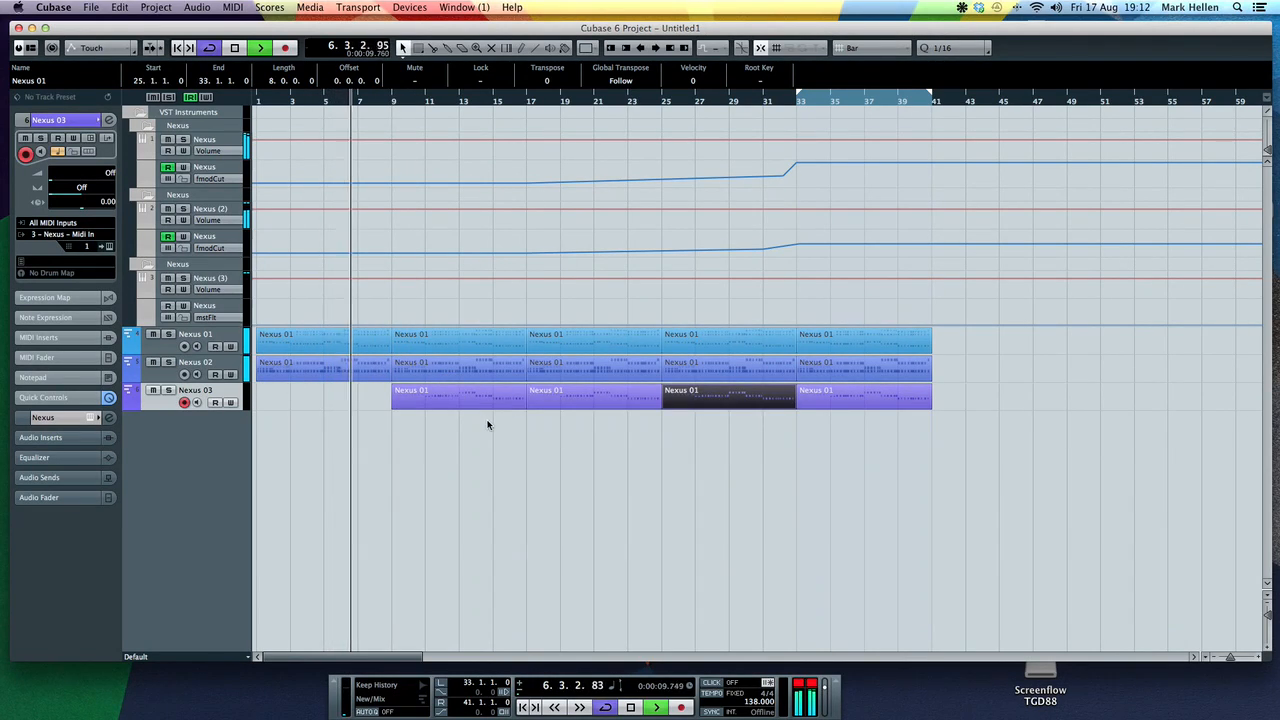
Solo the Nexus 03 track and set the loop range to its bass part at bars 9 to 17
left_click(167, 391)
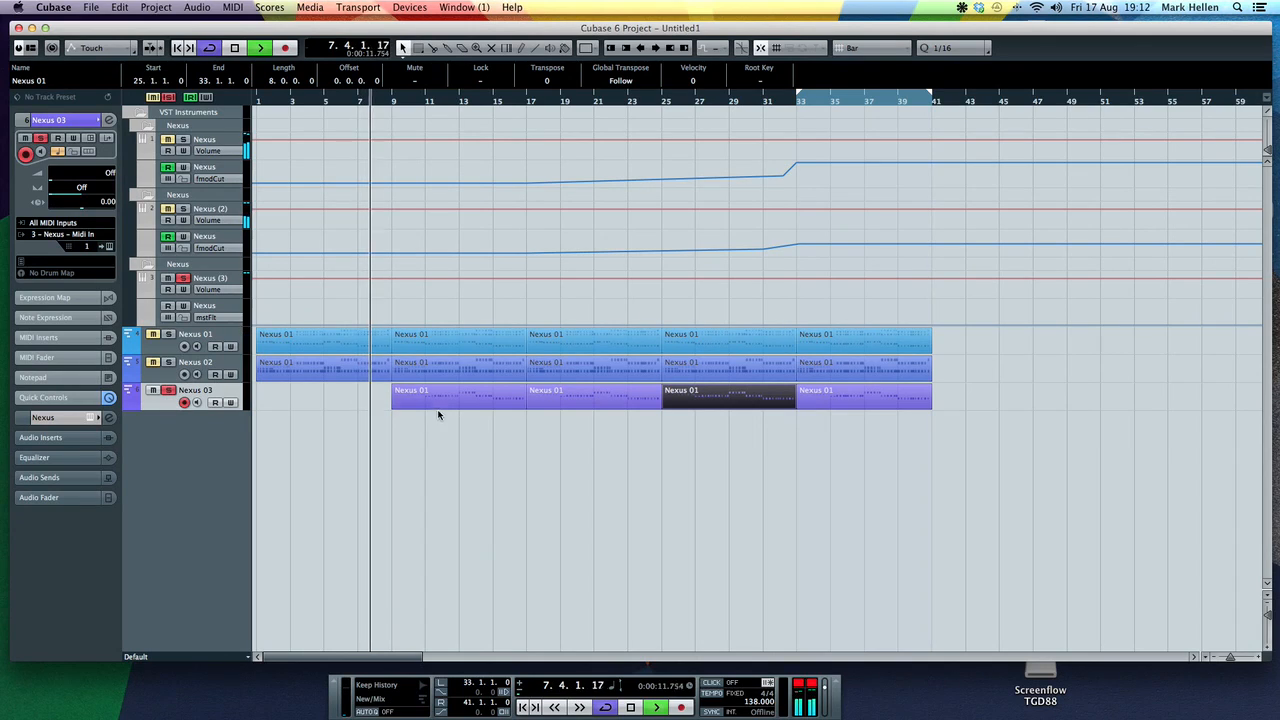
left_click(444, 403)
key("p")
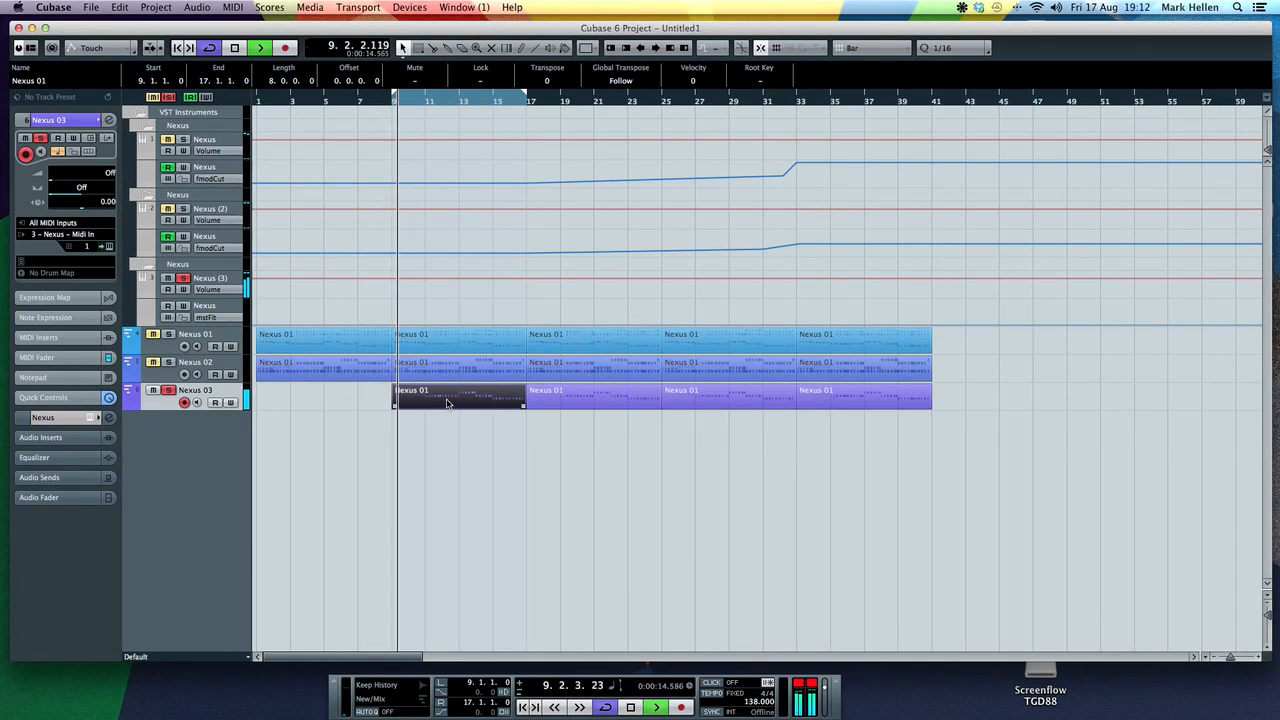
Switch the third Nexus's automation lane to fmodCut and add points of 0 at bar 9, 0 at bar 24 and about 11 at bar 25
left_click(208, 317)
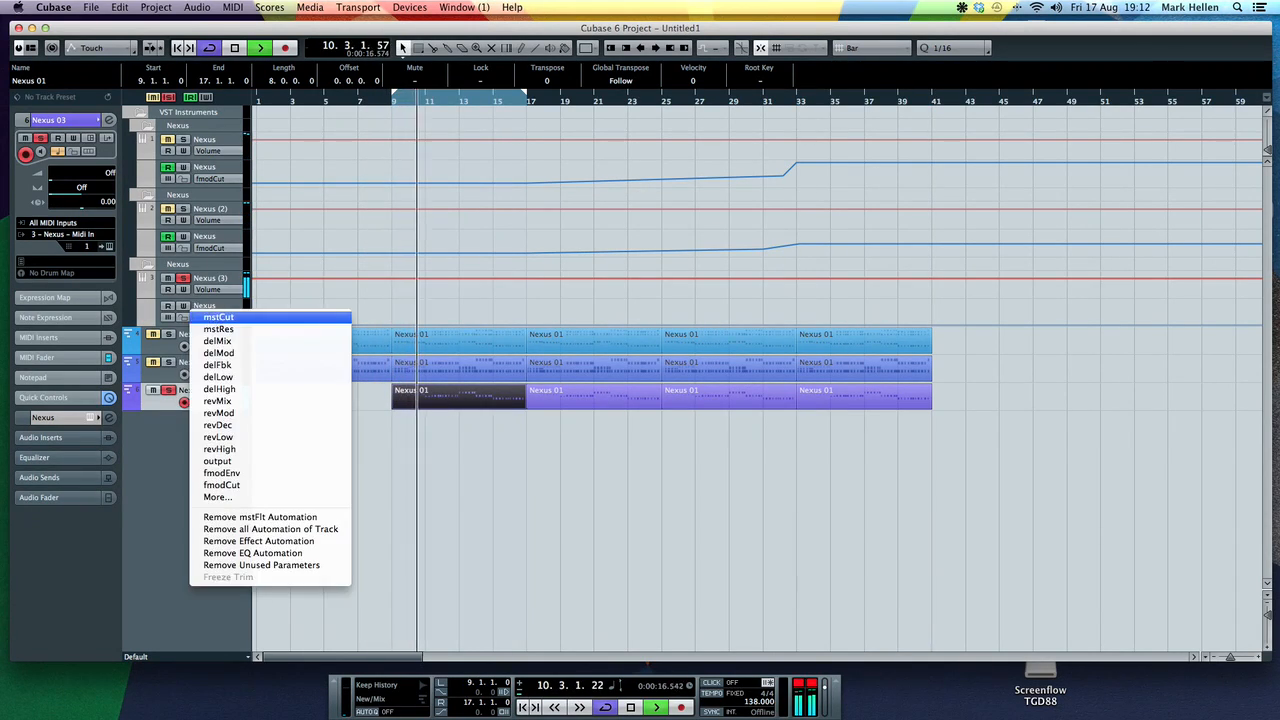
left_click(214, 471)
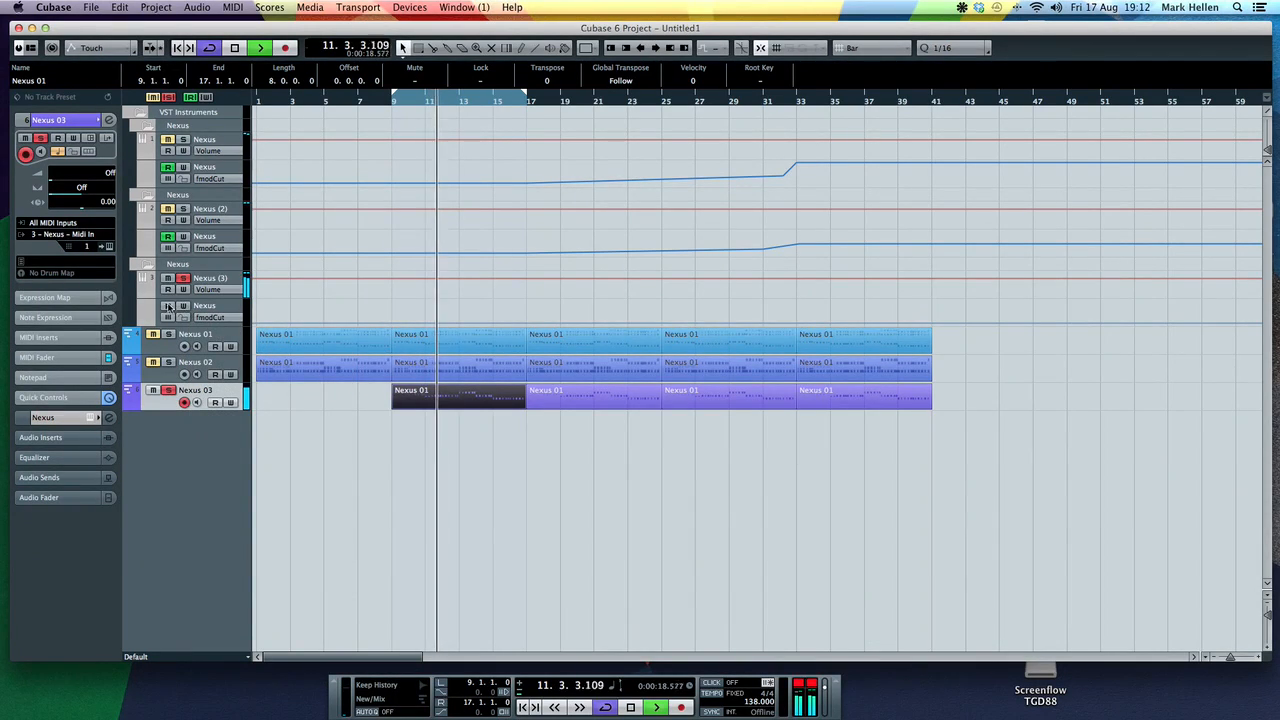
left_click(662, 323)
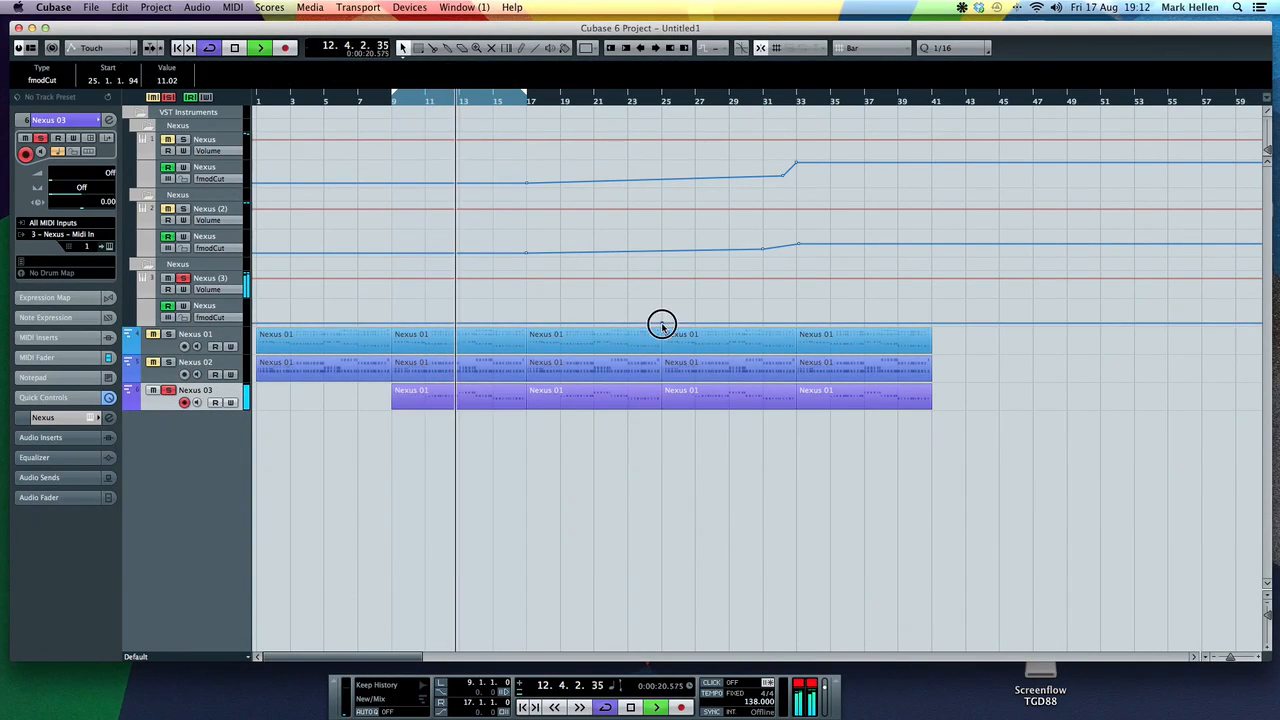
left_click_drag(392, 324, 390, 340)
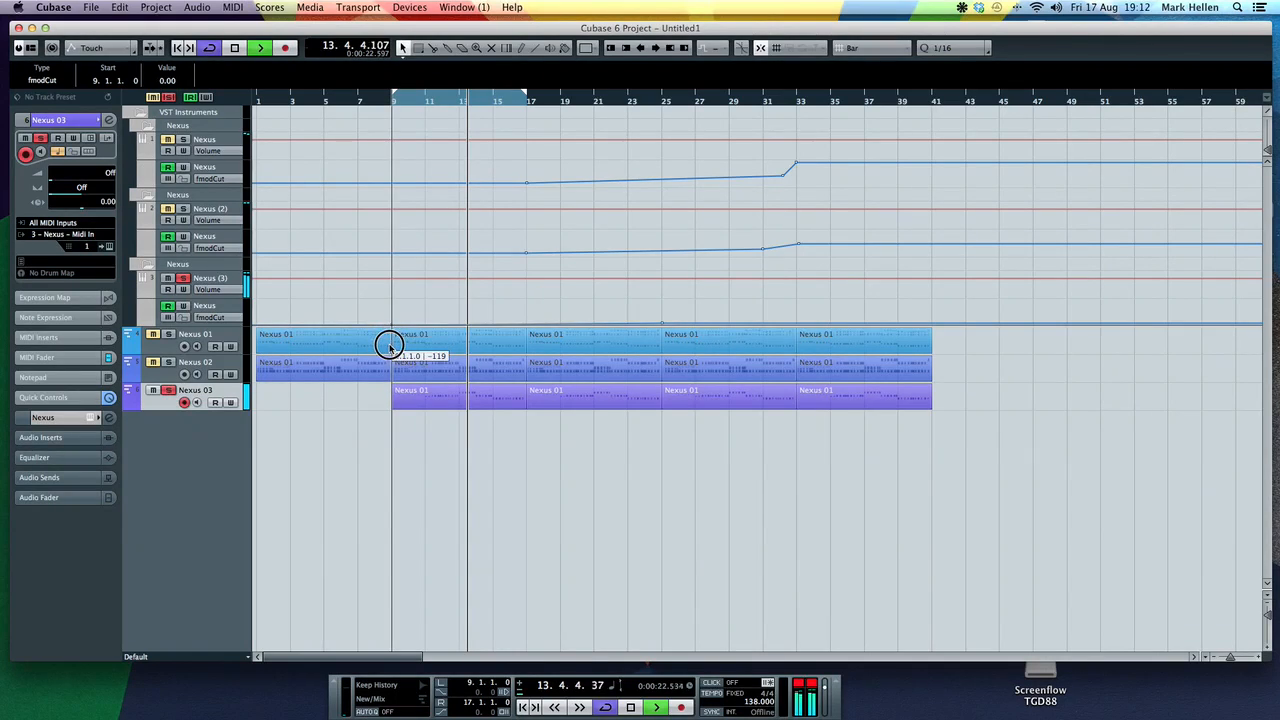
left_click(530, 326)
left_click_drag(531, 328, 650, 338)
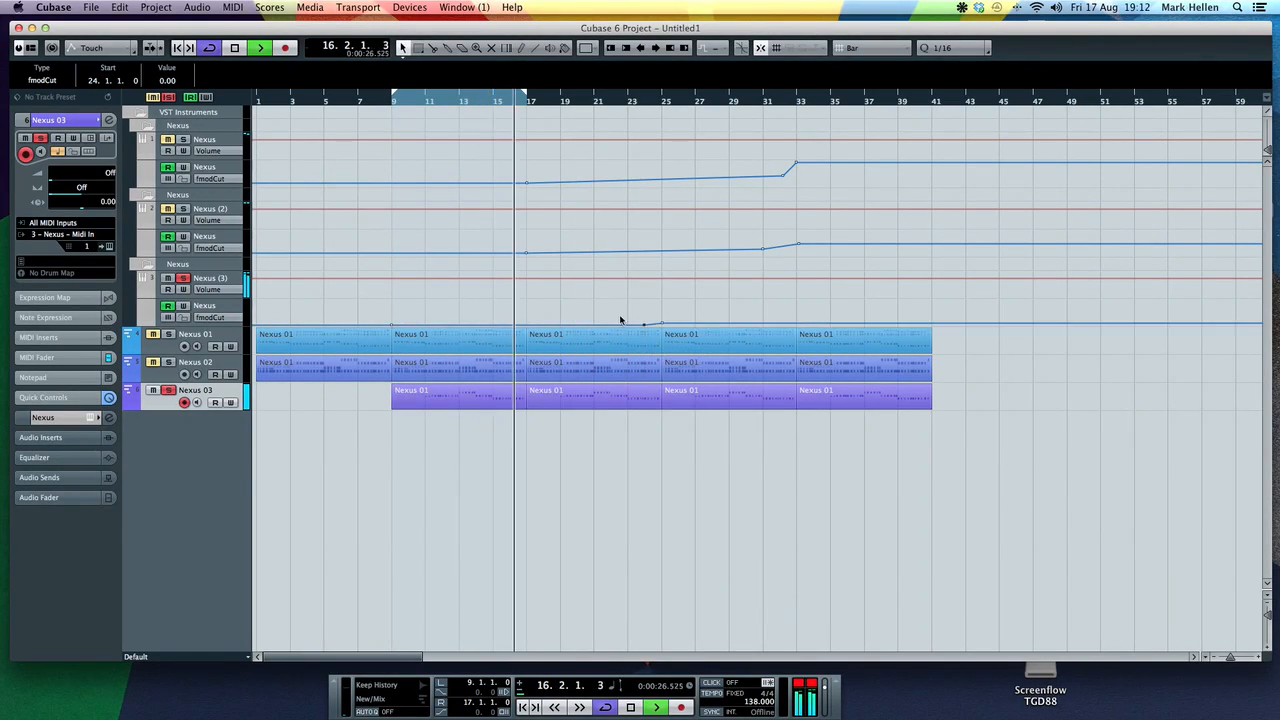
Collapse the loop range to bar 9 and play from about bar 7 with all tracks unsoloed
left_click_drag(442, 93, 391, 93)
left_click(354, 101)
left_click(168, 97)
Save the project as DEMO TRANCE in a new DEMO TRANCE folder inside the projects folder
key("super+s")
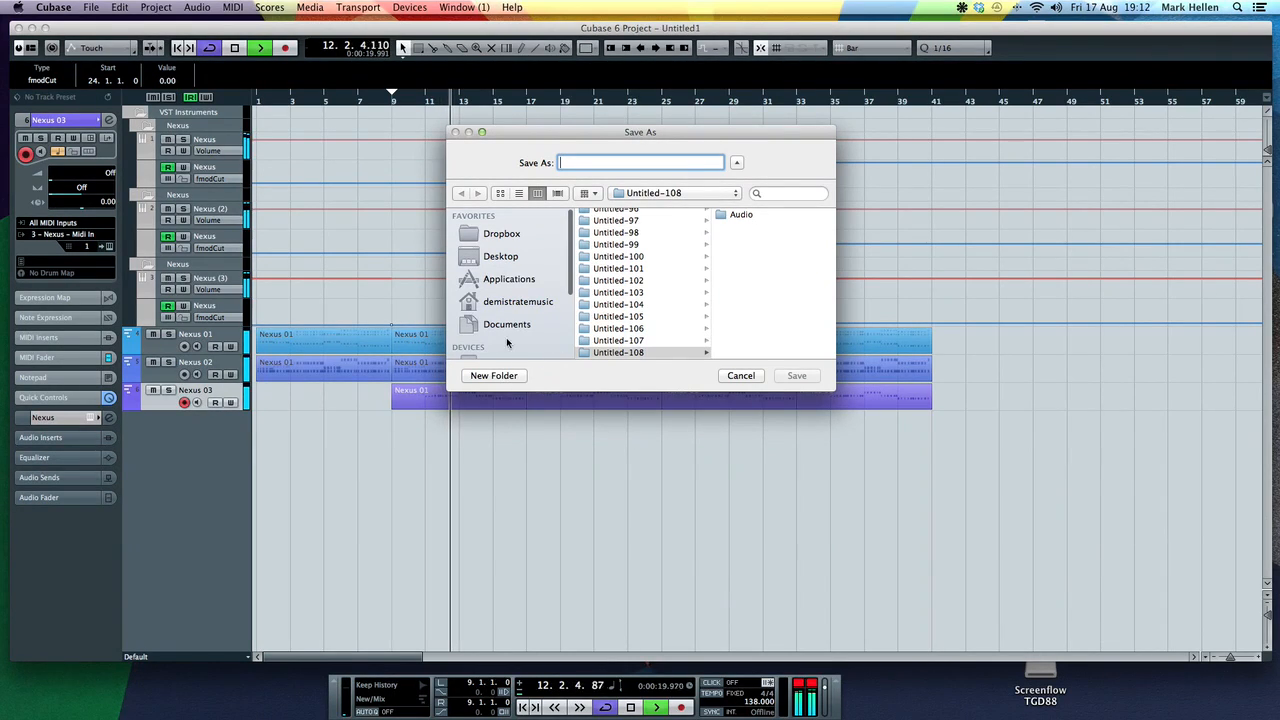
left_click(655, 193)
left_click(656, 207)
left_click(494, 375)
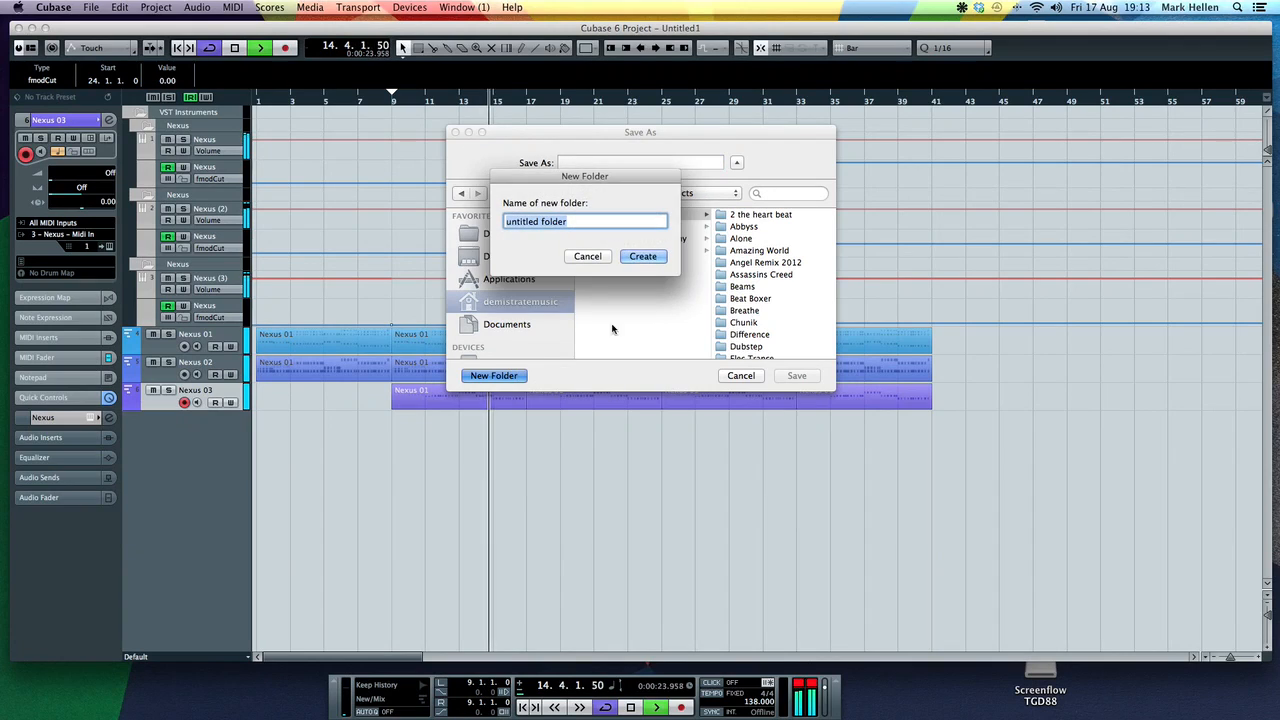
type("DEMO TRANCE")
left_click(633, 256)
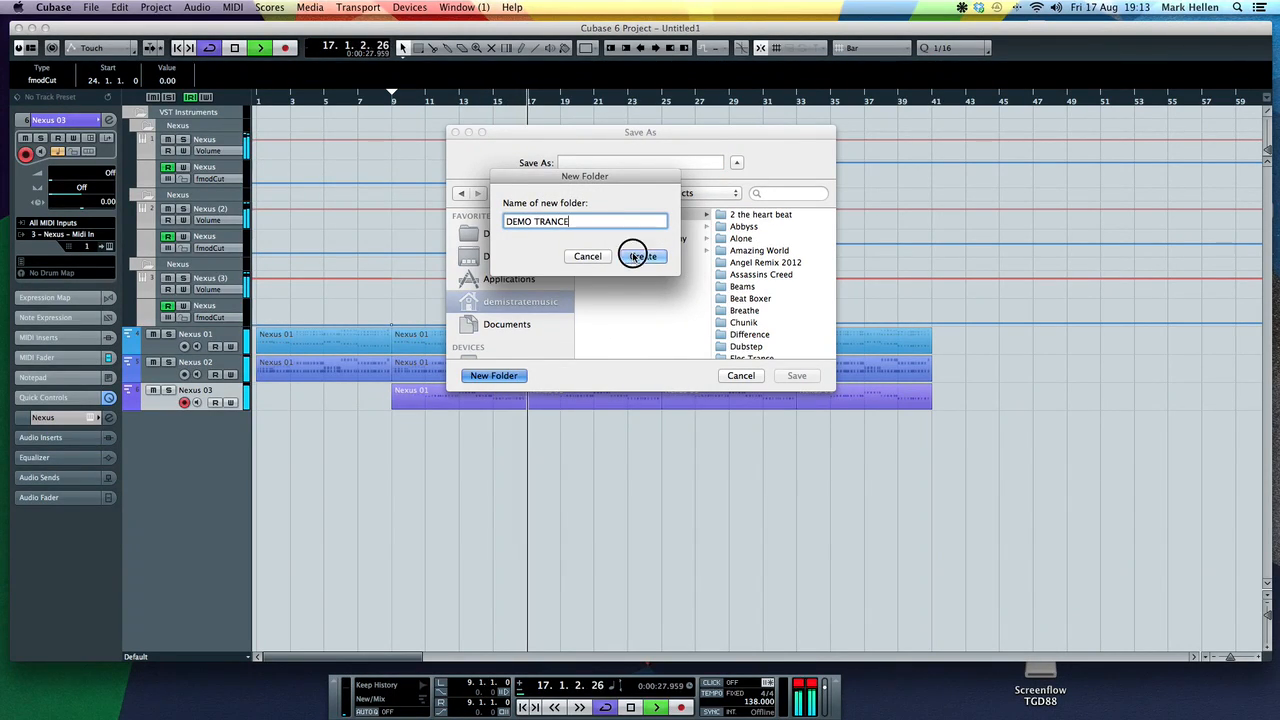
type("DEMO TRANCE")
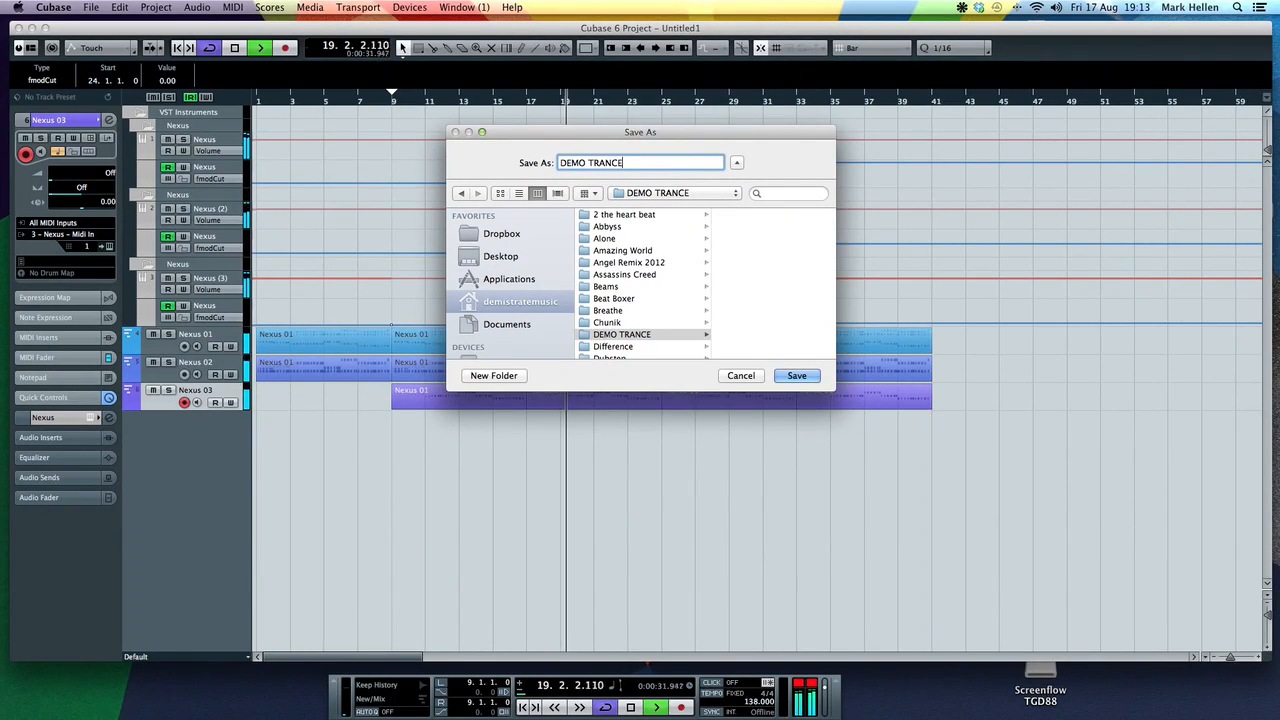
key("Return")
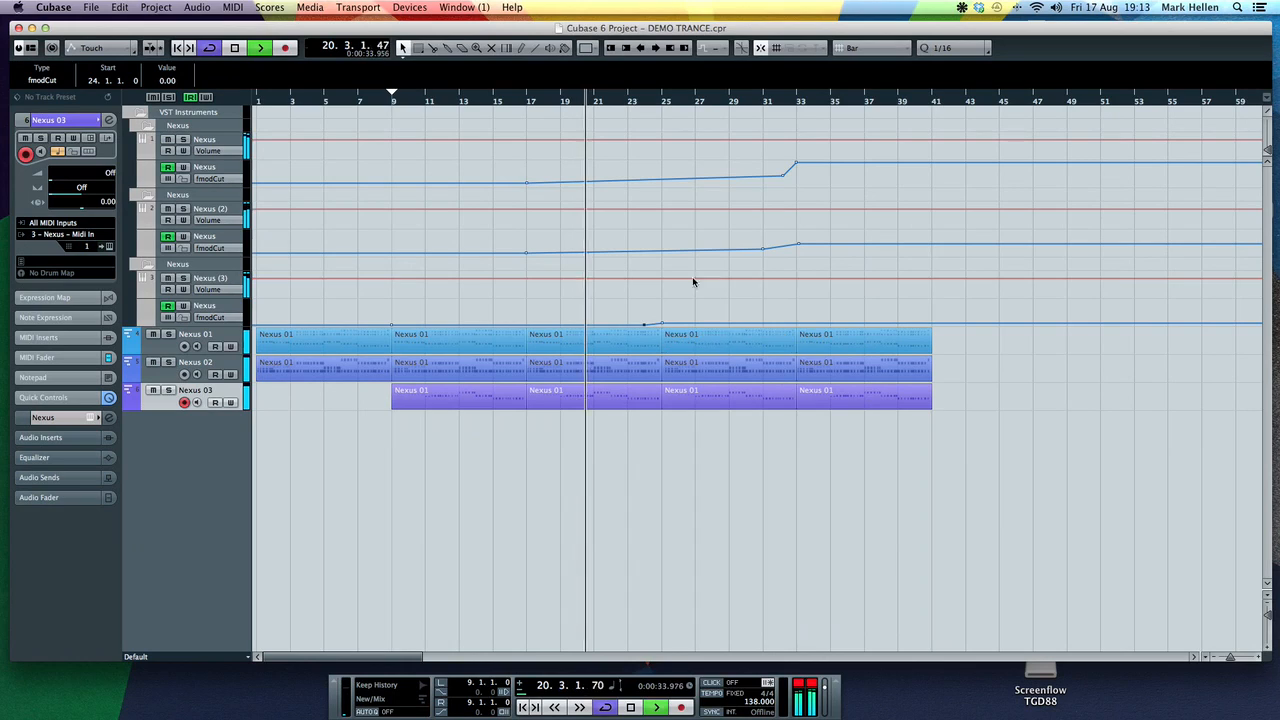
Add fmodCut automation points for the third Nexus at bar 33 and at about bar 31 with a value of 25
left_click(776, 100)
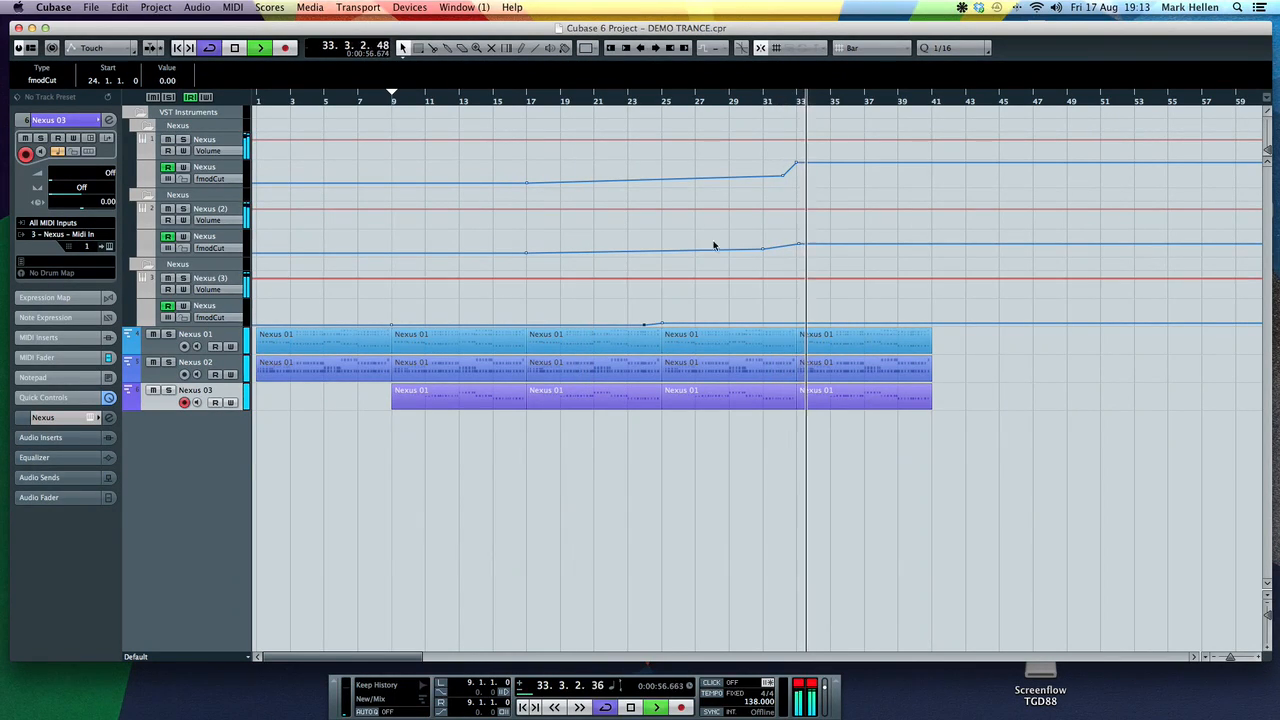
left_click(643, 101)
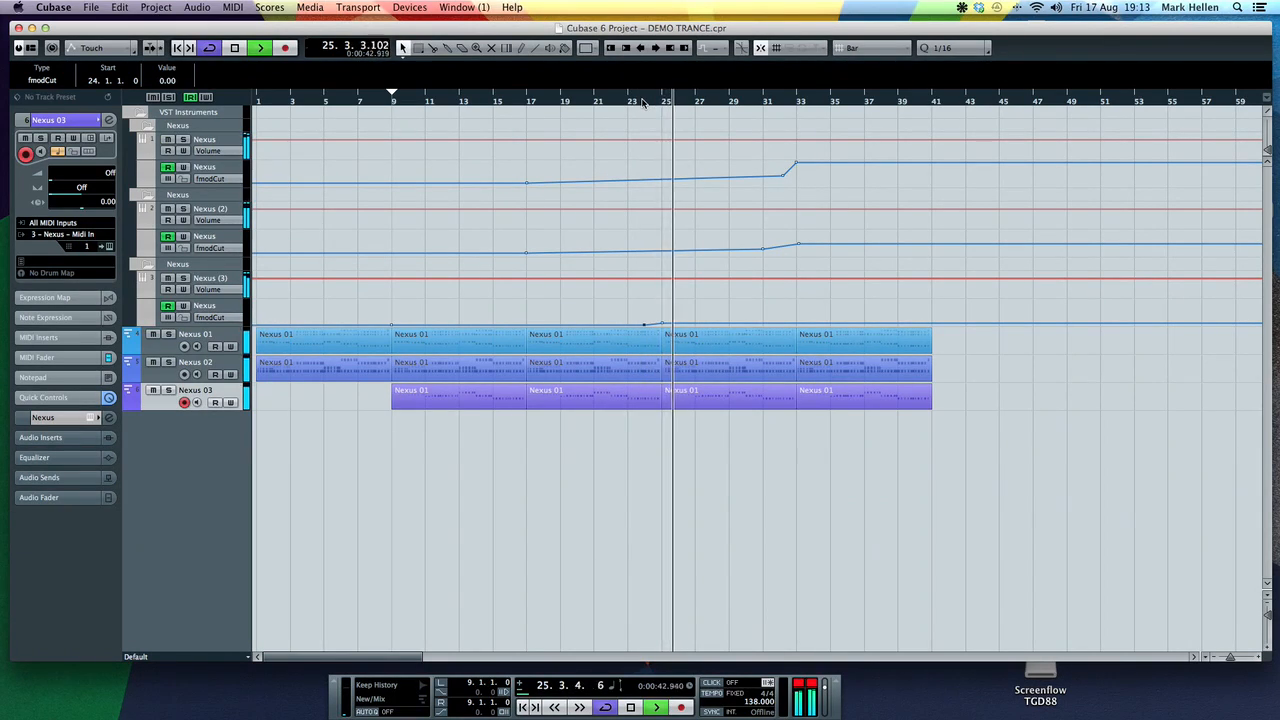
left_click(797, 325)
left_click_drag(797, 325, 771, 320)
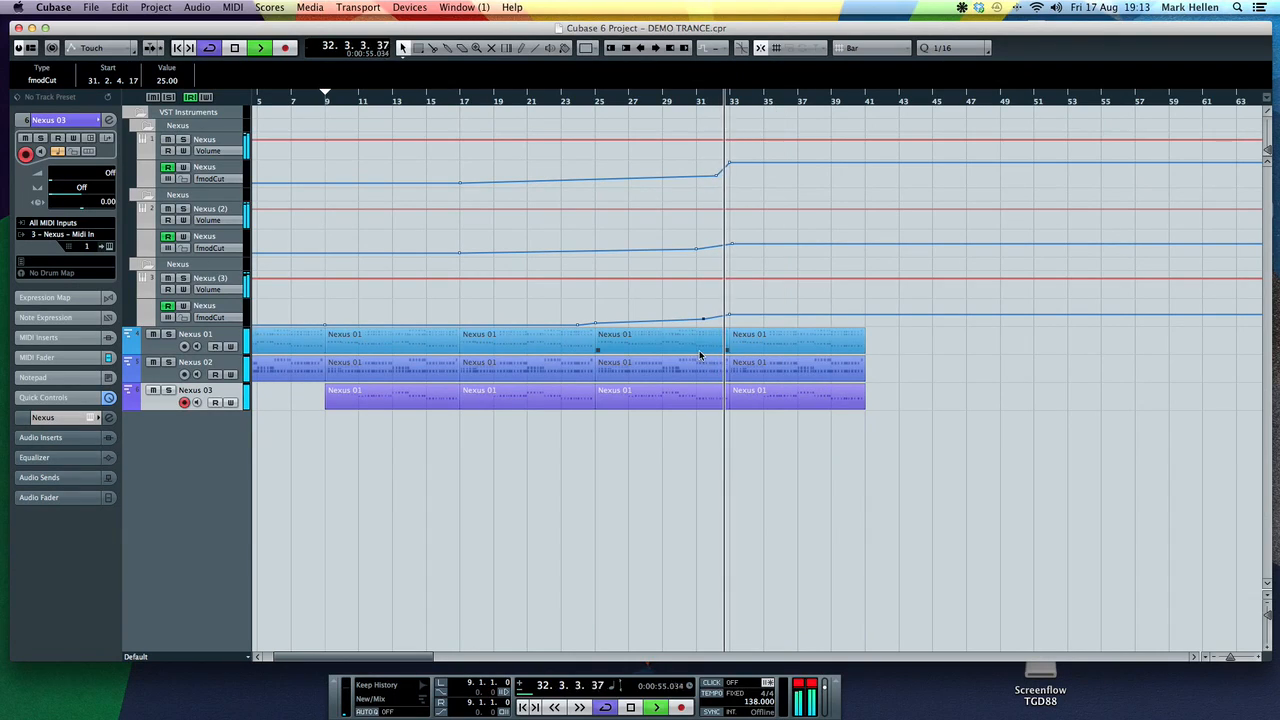
Select the three Nexus parts at bars 33 to 41 and set the loop range to them
left_click_drag(841, 447, 806, 346)
key("p")
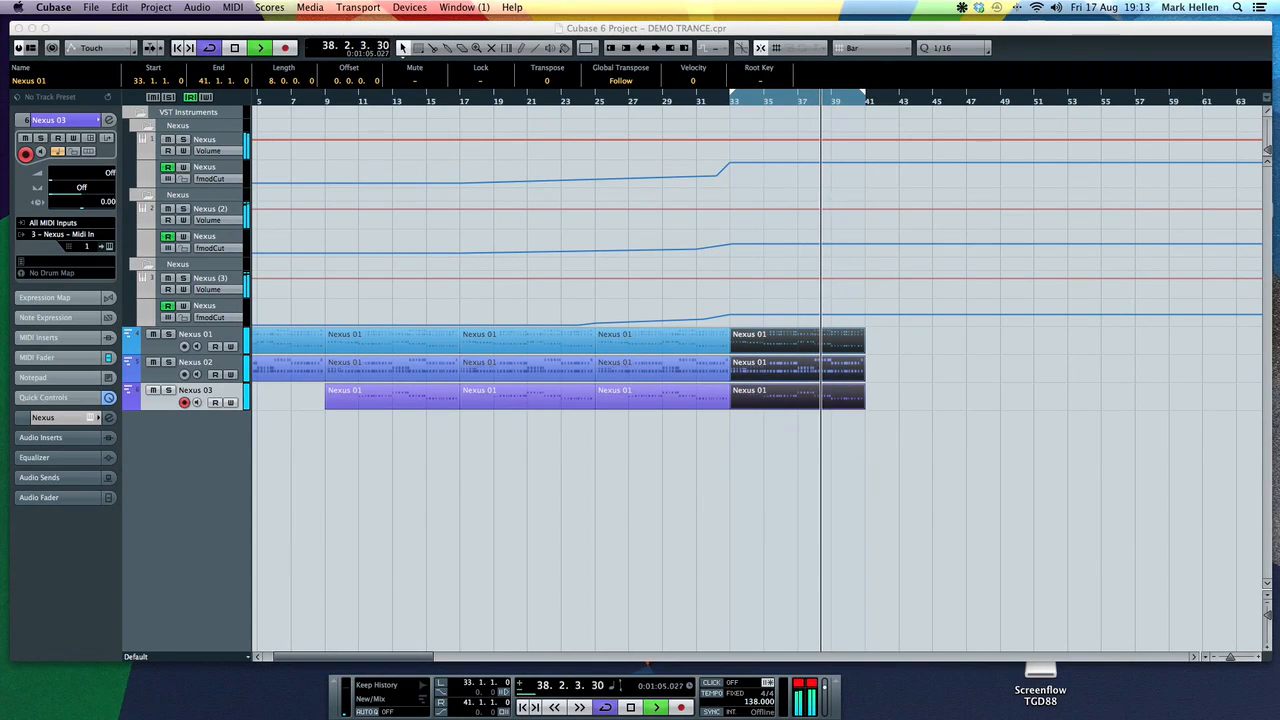
Open the mixer with the MIDI channels hidden and the insert slots shown
key("F3")
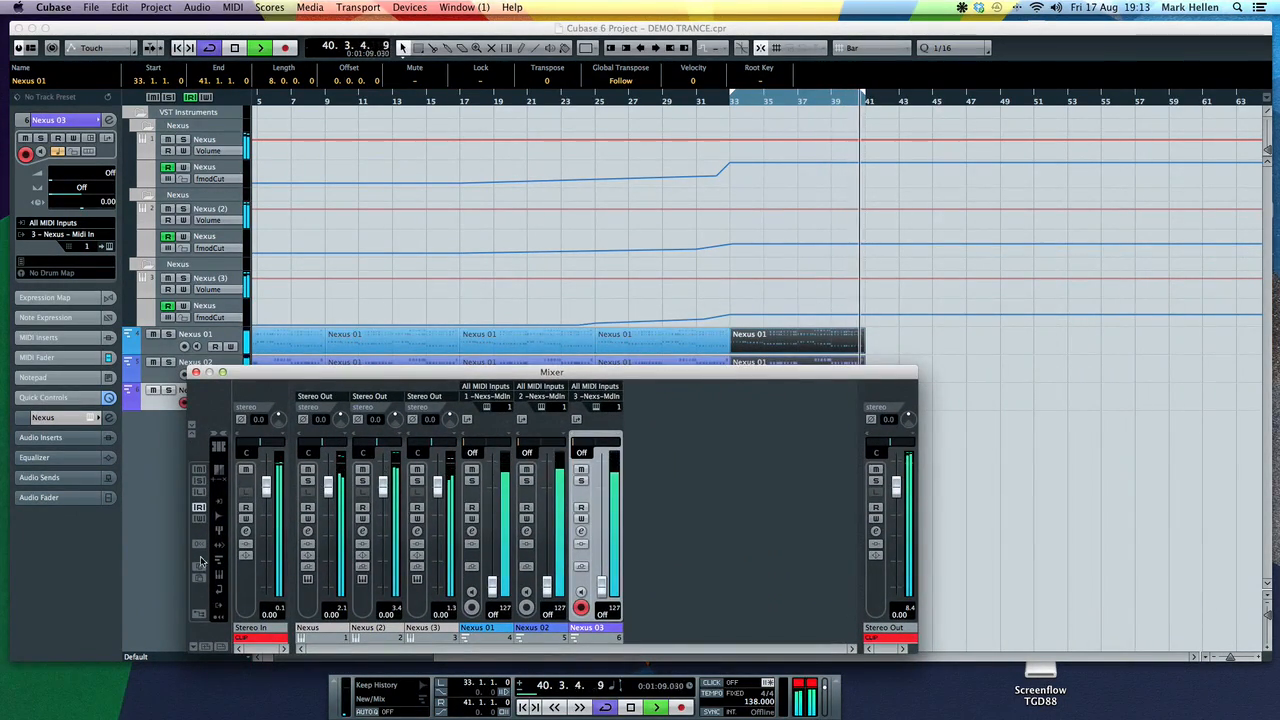
left_click(220, 562)
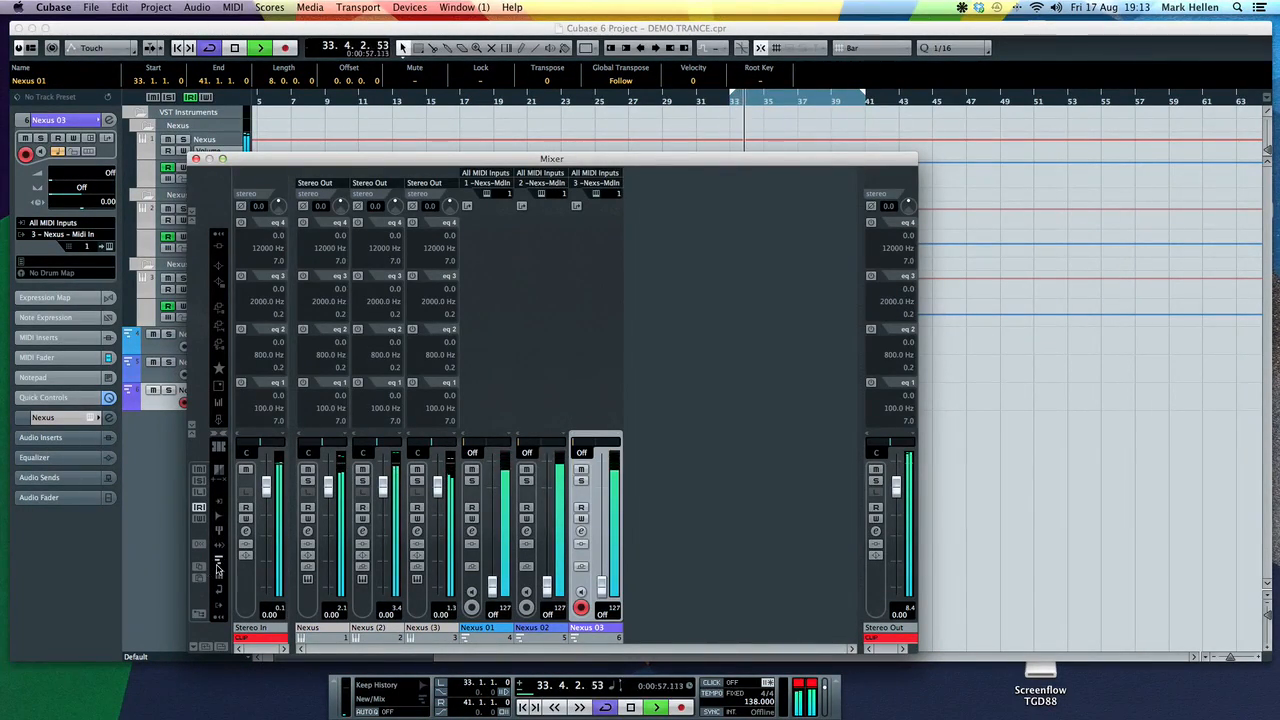
left_click(220, 568)
left_click(219, 246)
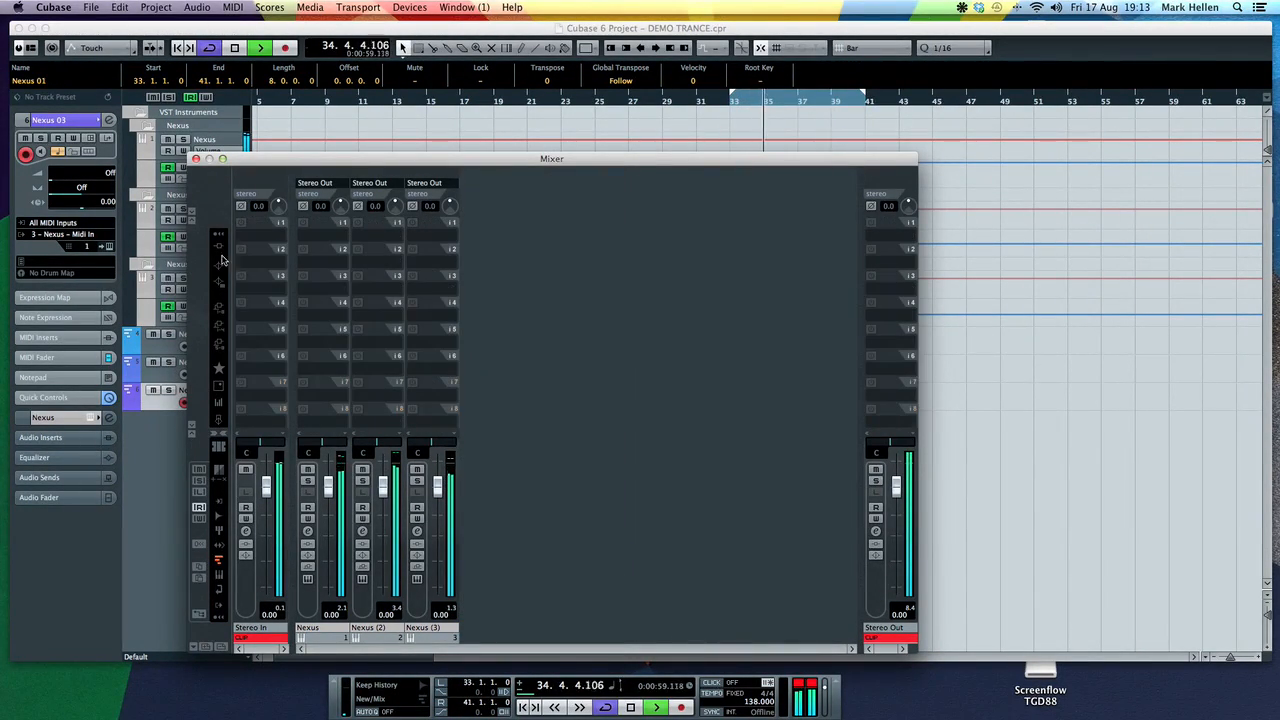
Solo the three Nexus instrument channels one after another to audition each sound on its own
left_click(308, 482)
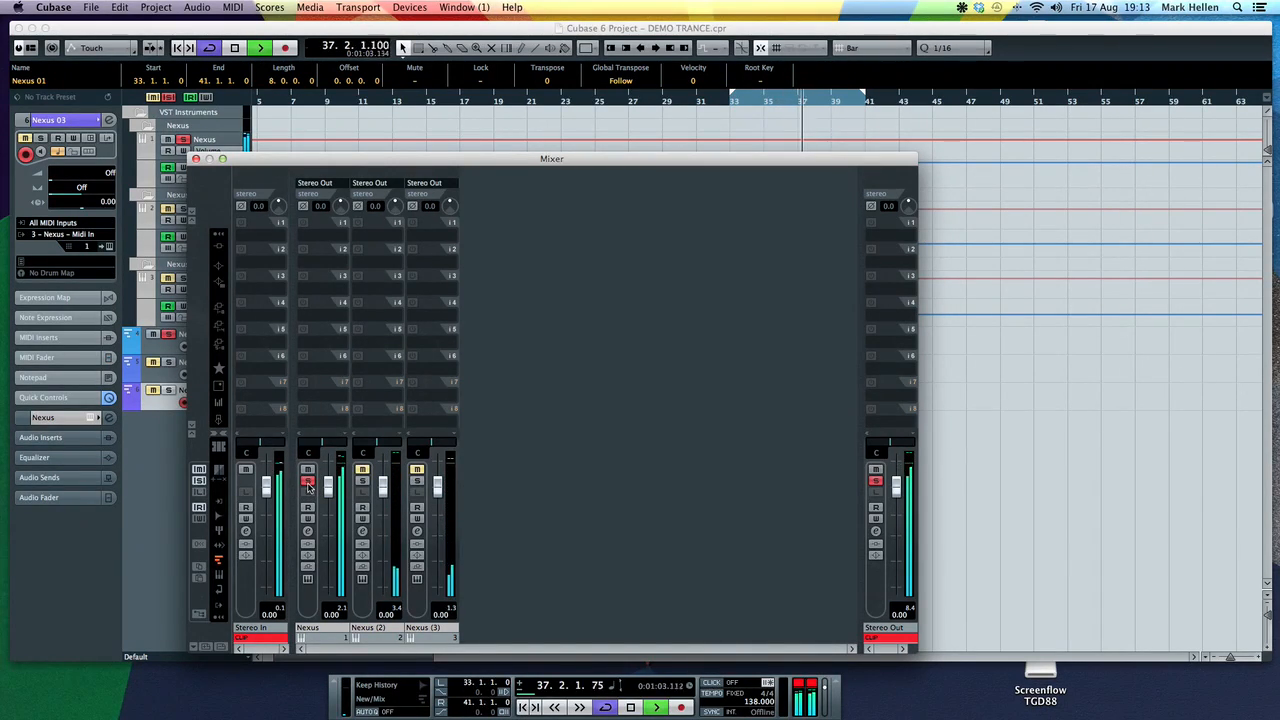
left_click(308, 482)
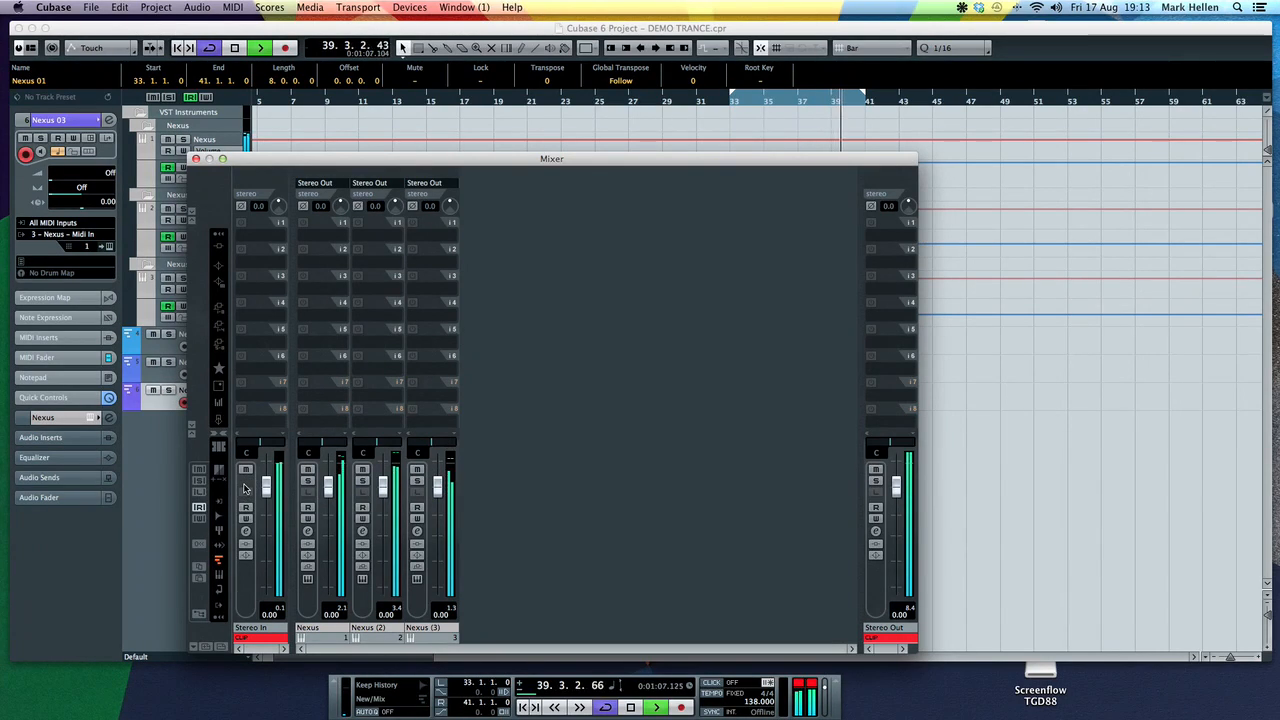
left_click(362, 482)
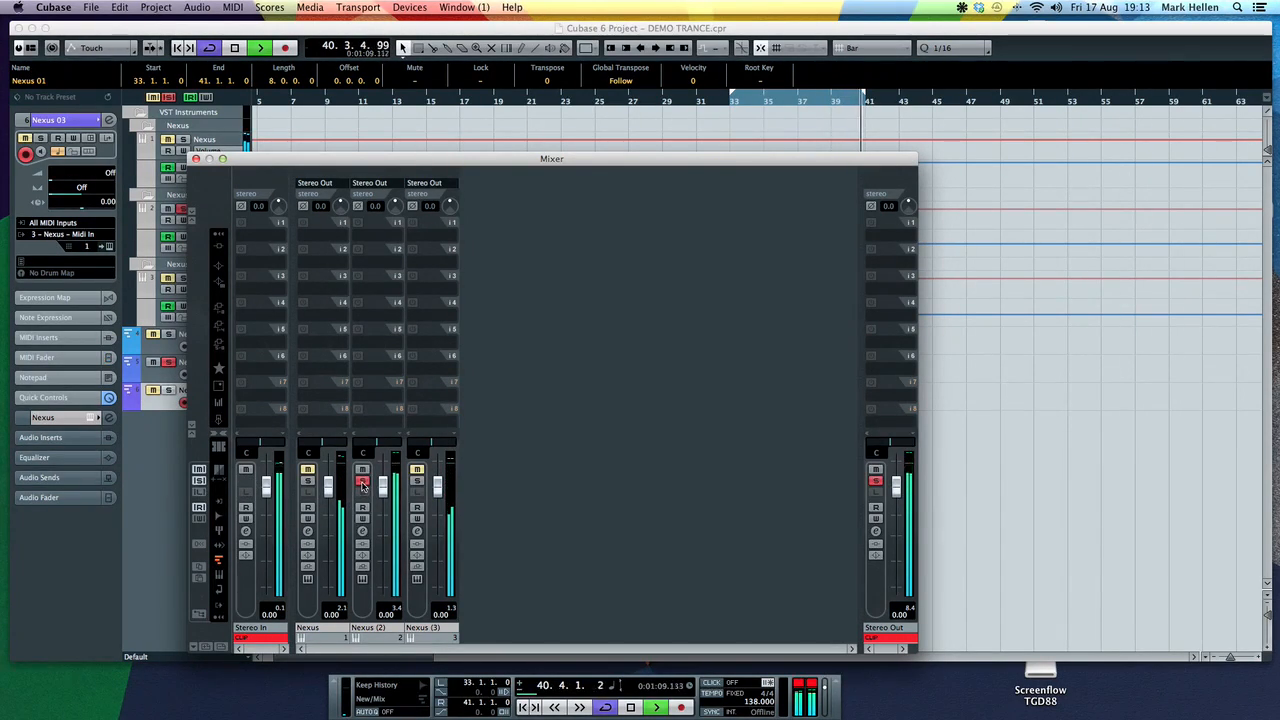
left_click(362, 482)
left_click(417, 482)
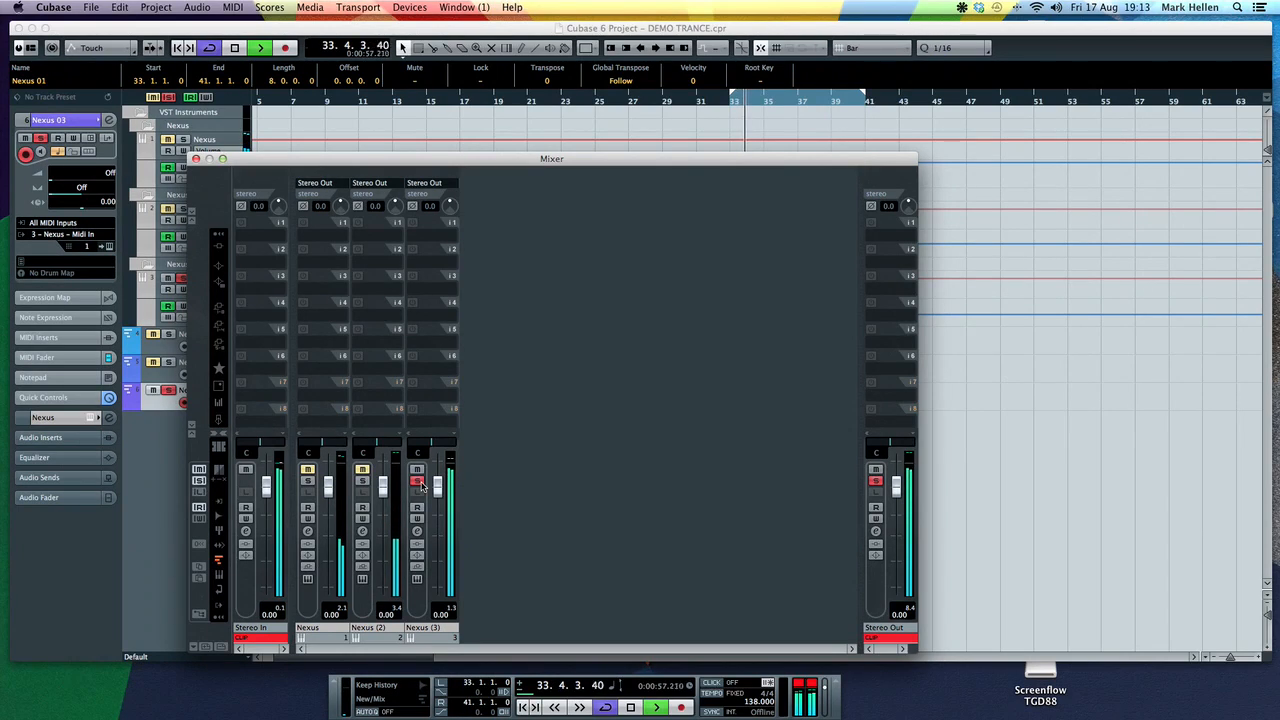
left_click(432, 245)
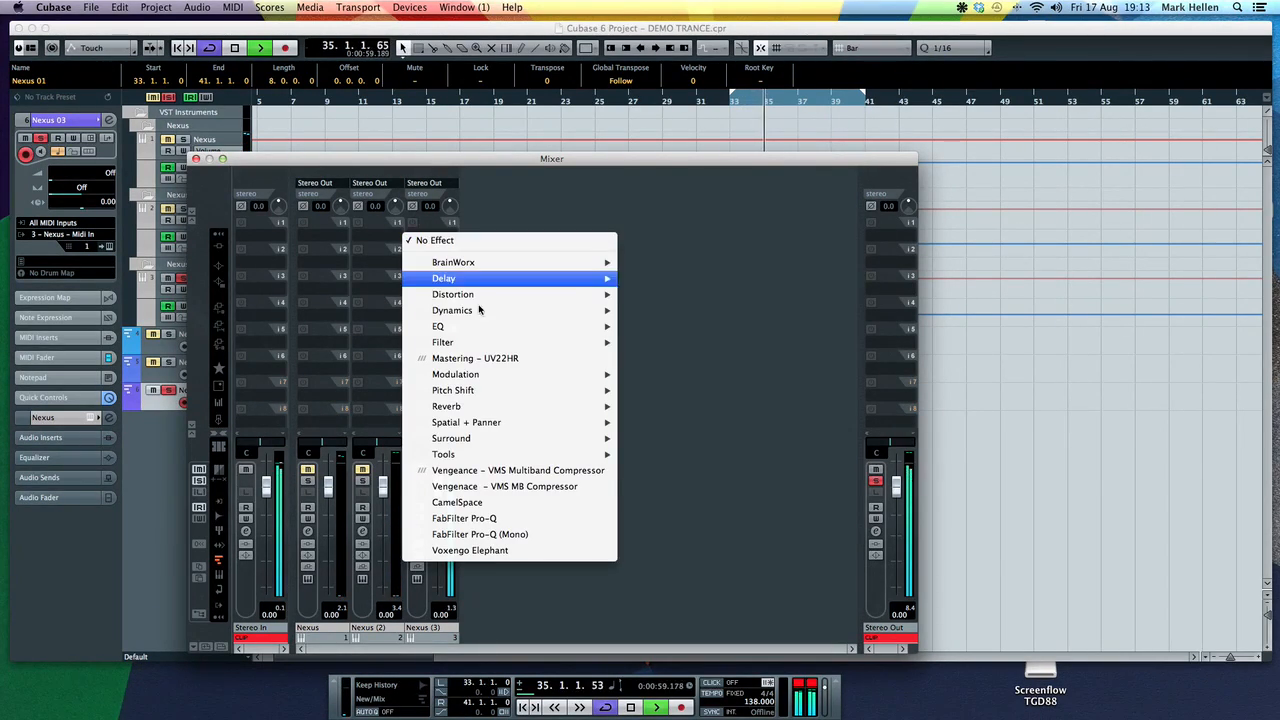
Solo only the first Nexus channel and load FabFilter Pro-Q into its first insert slot
left_click(307, 481)
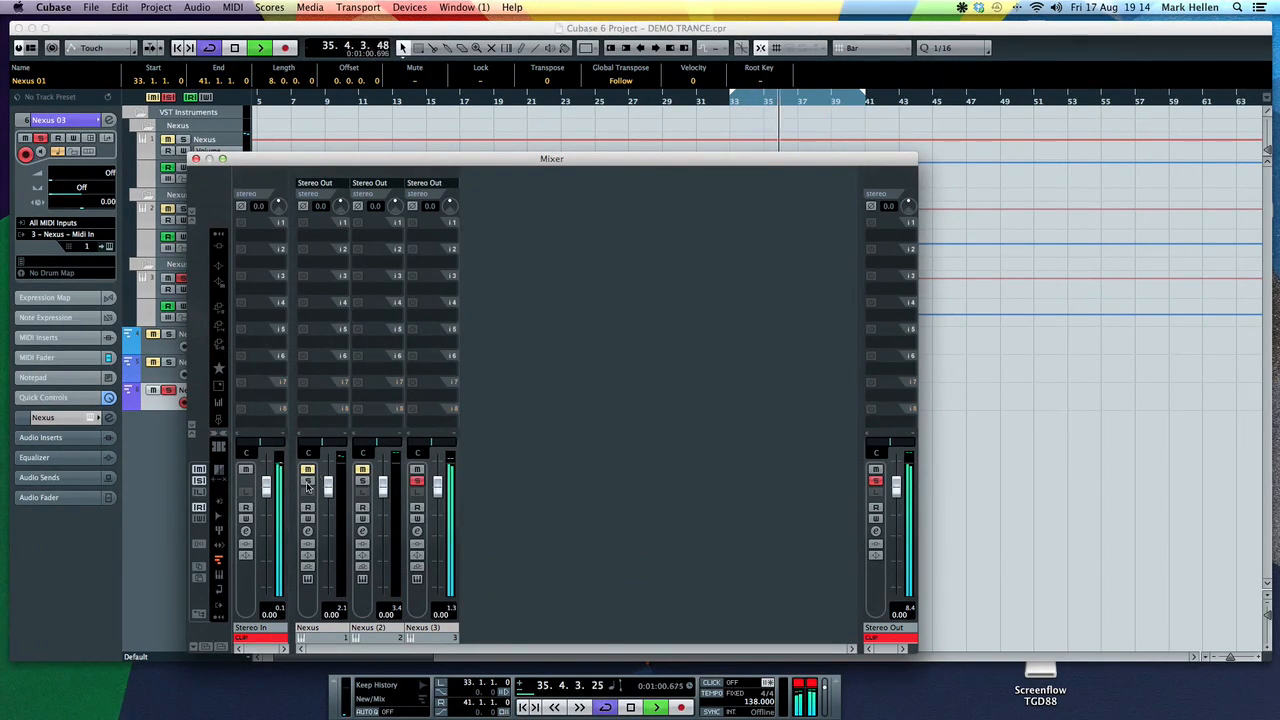
left_click(416, 481)
left_click(303, 231)
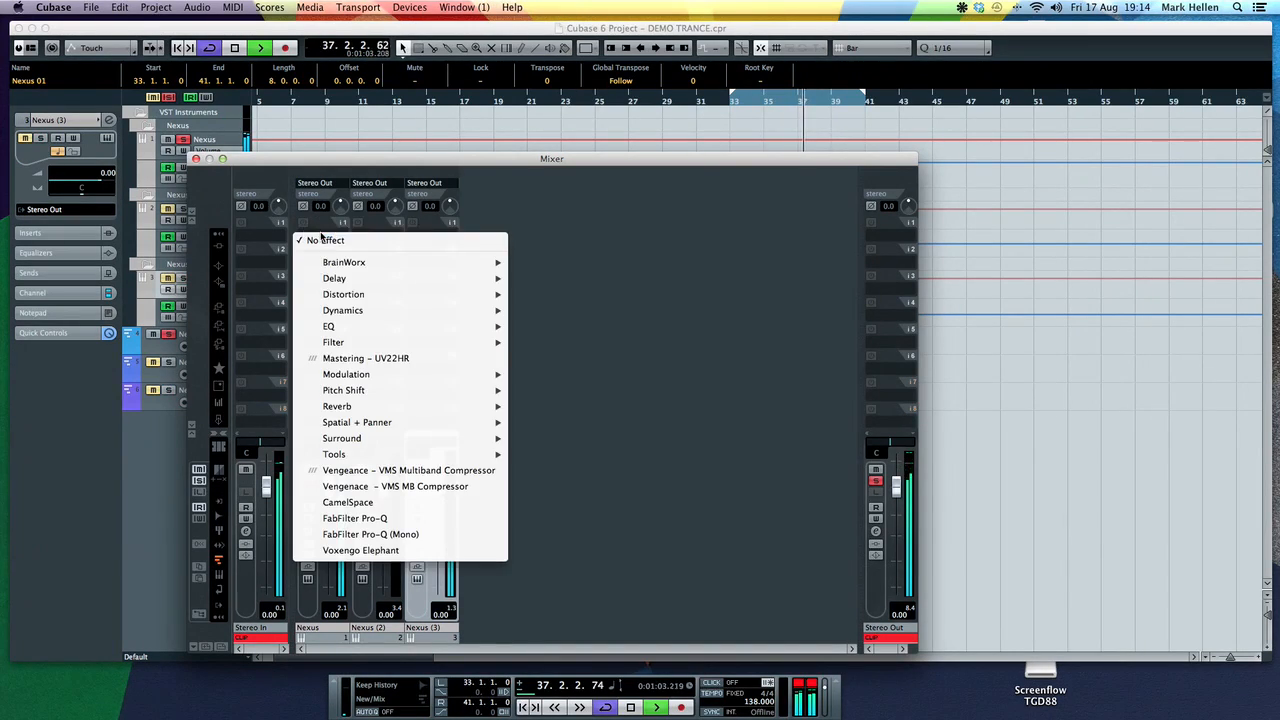
mouse_move(450, 327)
left_click(563, 327)
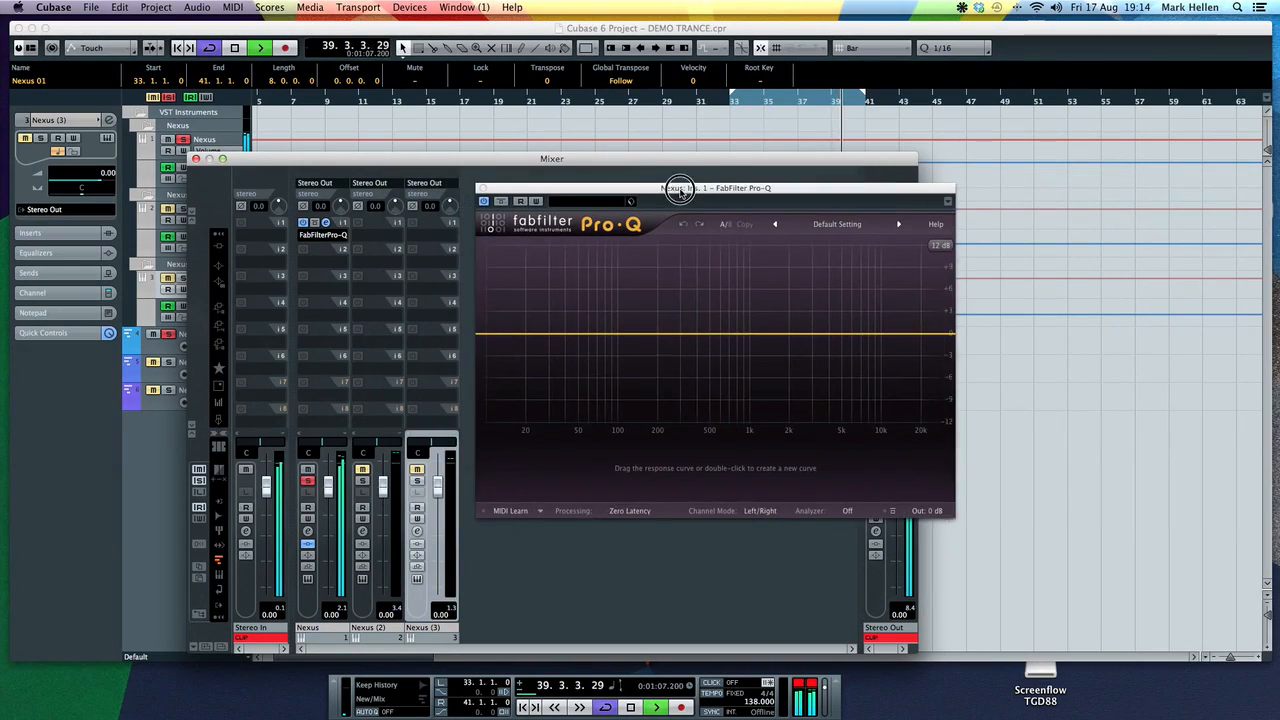
Load the Low Cut preset in Pro-Q and set the analyzer to Pre-EQ
left_click(800, 230)
left_click(830, 344)
left_click(864, 511)
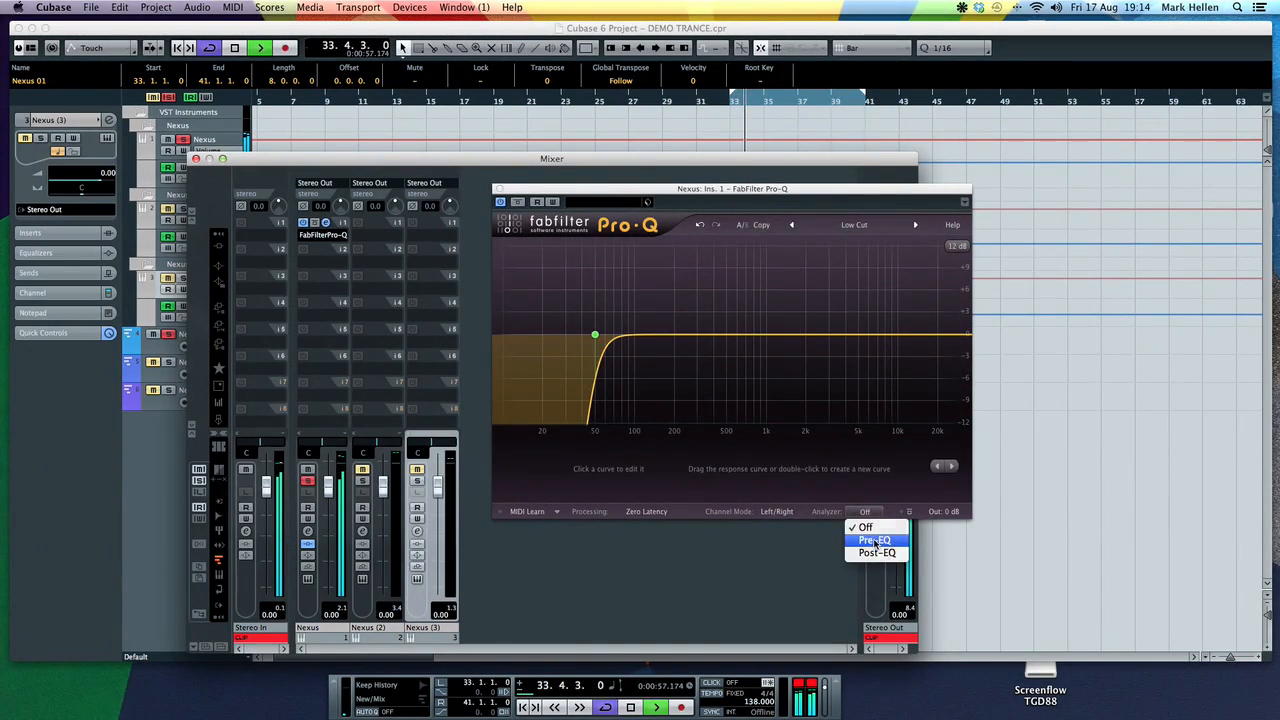
left_click(875, 541)
Move the low cut to just below 100 Hz, add a second-band cut between 100 and 200 Hz, and use a 30 dB display range
left_click_drag(594, 335, 621, 347)
double_click(660, 343)
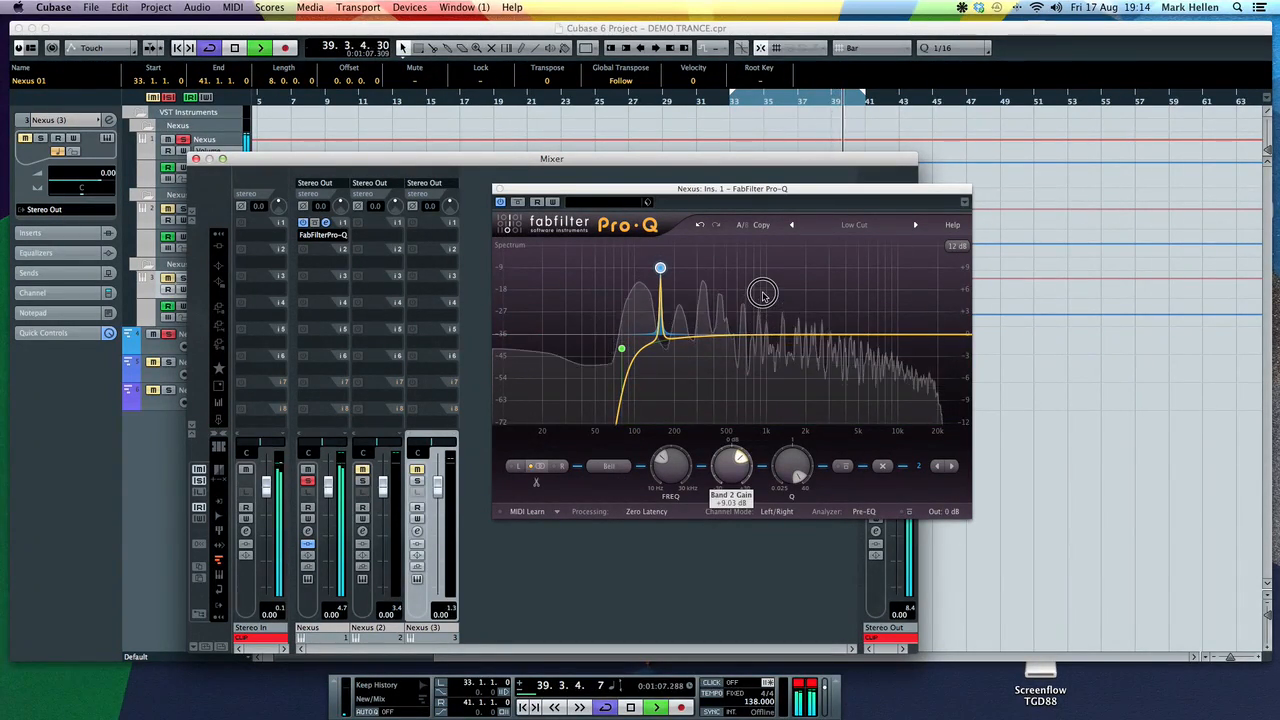
left_click(957, 245)
left_click(968, 288)
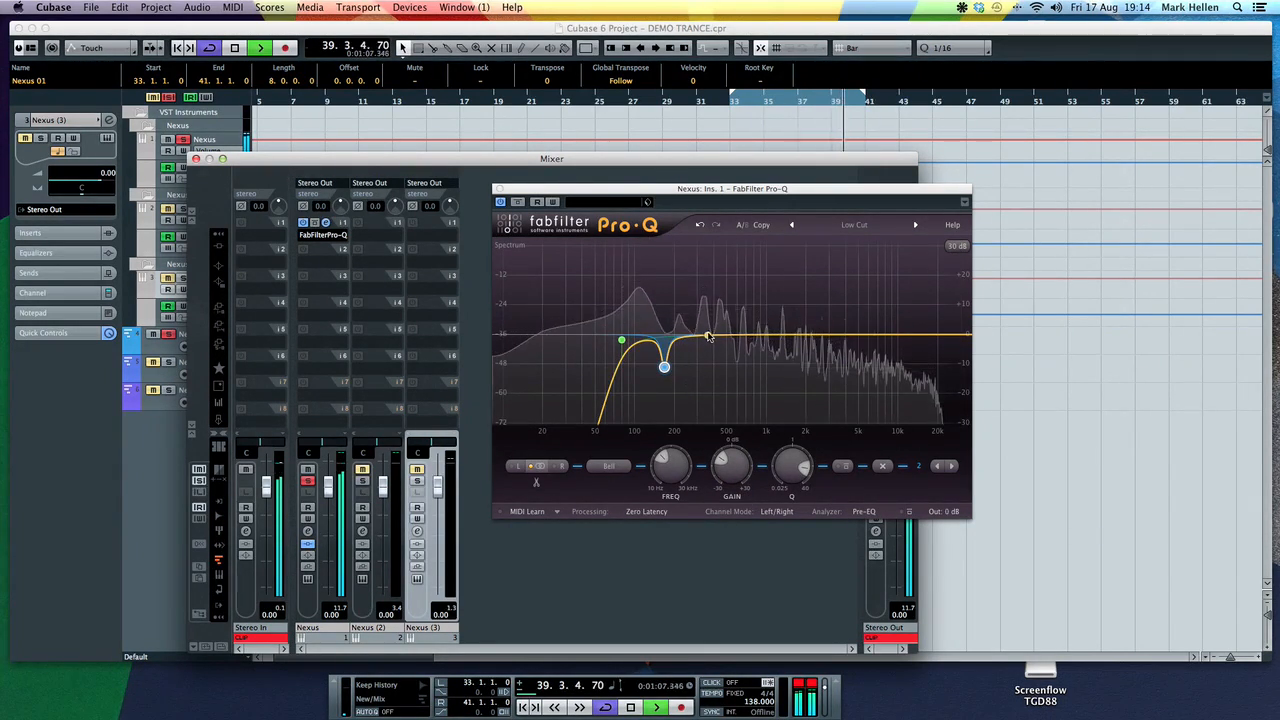
Add a third bell band at about 338 Hz with a Q of 40, boost it by 30 dB and turn it into a narrow cut
left_click_drag(784, 460, 786, 300)
left_click_drag(734, 454, 780, 235)
left_click(956, 246)
left_click(962, 287)
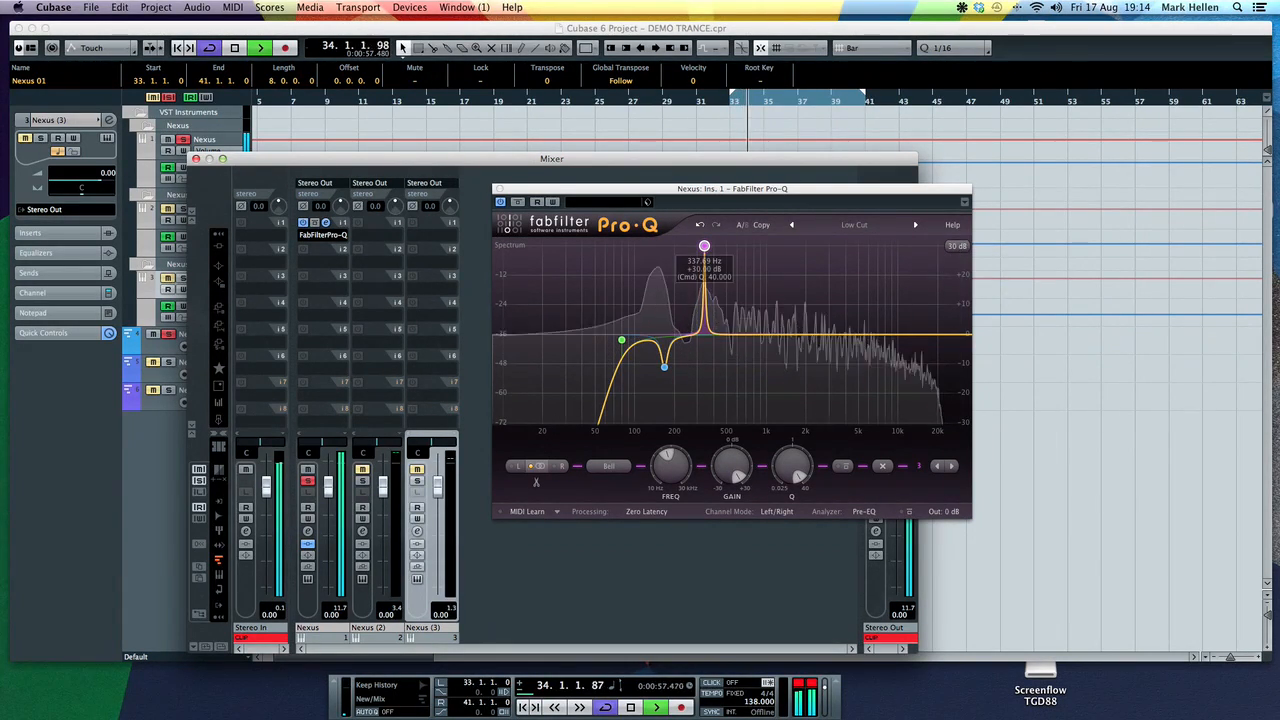
left_click_drag(790, 470, 789, 424)
left_click_drag(733, 462, 731, 571)
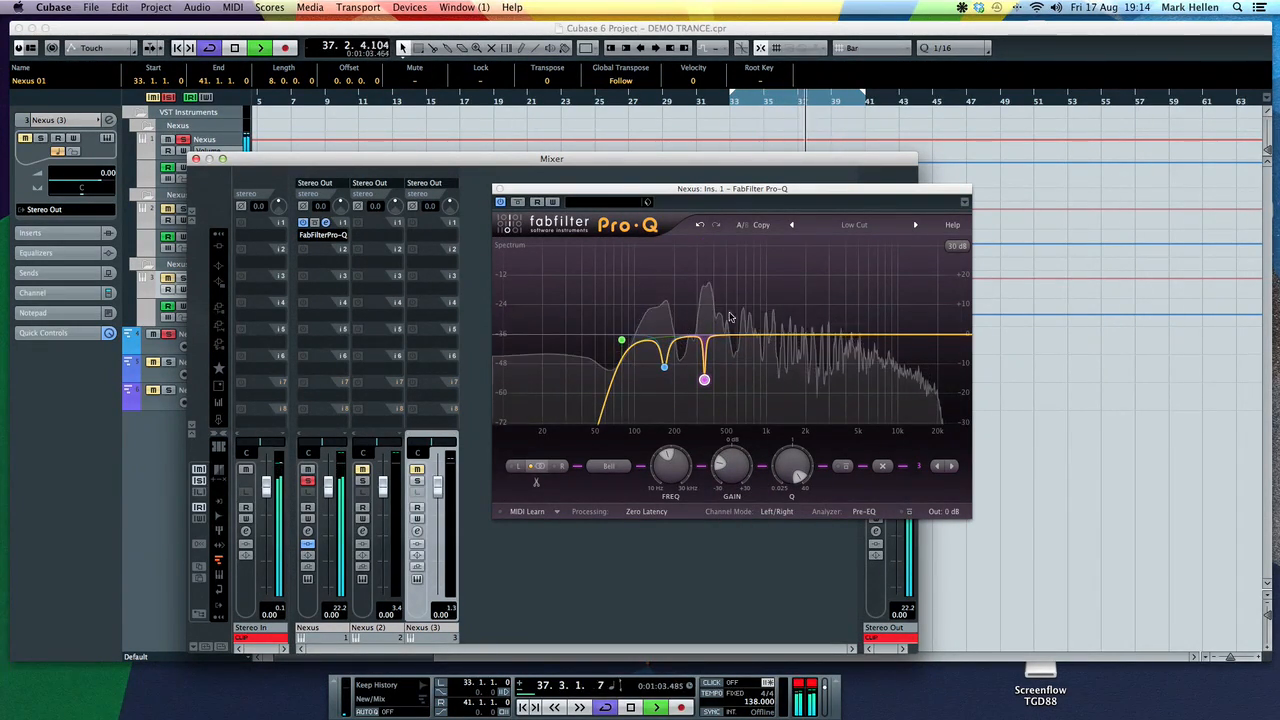
Add a narrow fourth-band cut between 500 Hz and 1 kHz and a wide fifth-band cut above 1 kHz
left_click_drag(724, 335, 722, 246)
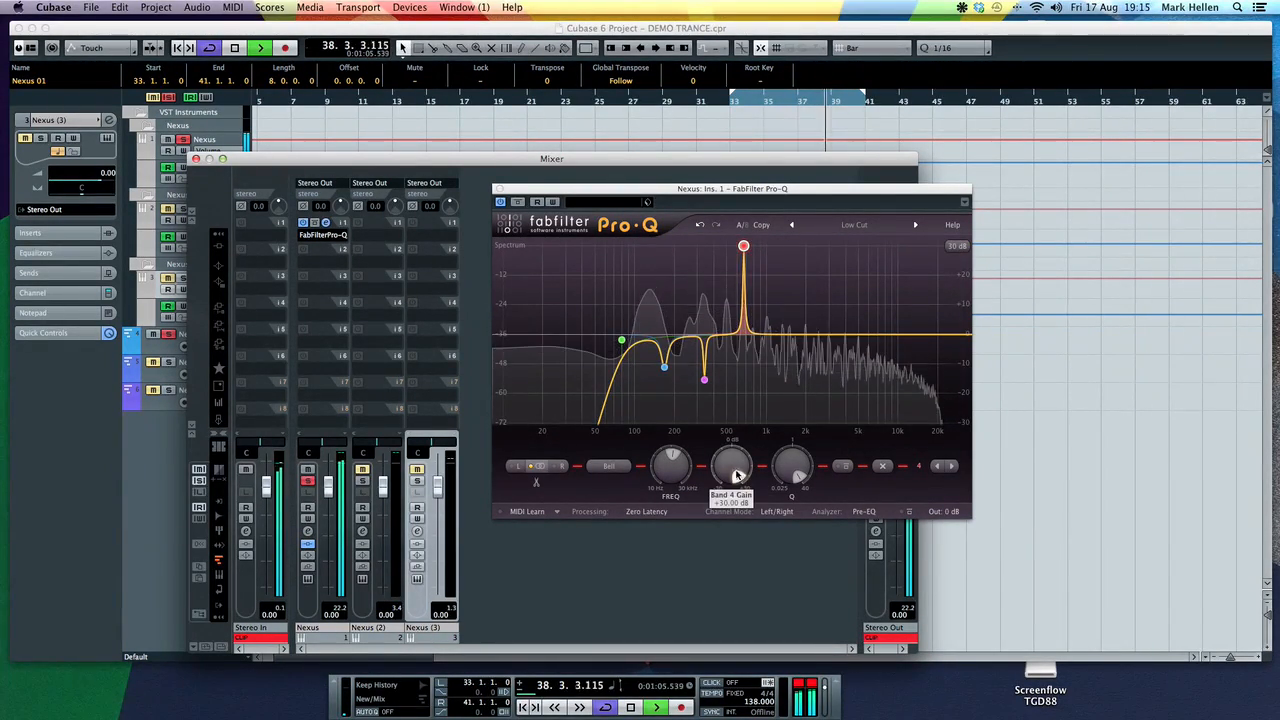
left_click_drag(723, 529, 724, 566)
left_click(766, 348)
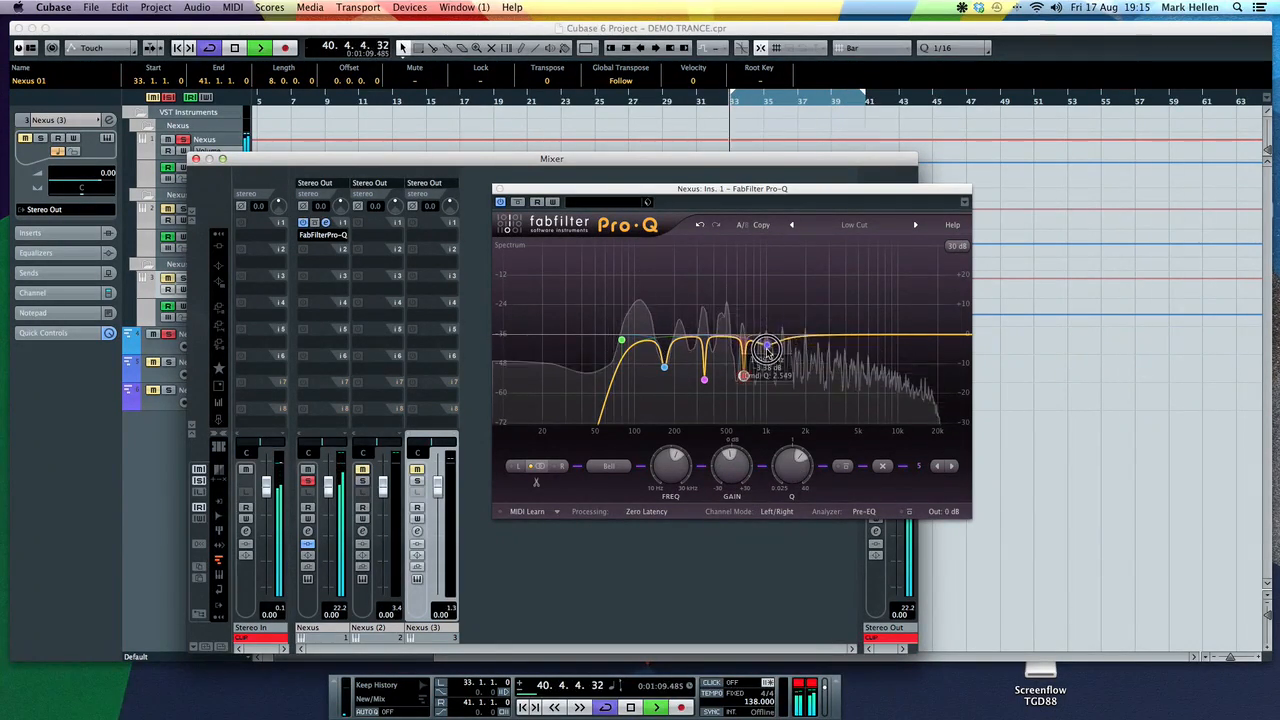
left_click_drag(801, 457, 798, 476)
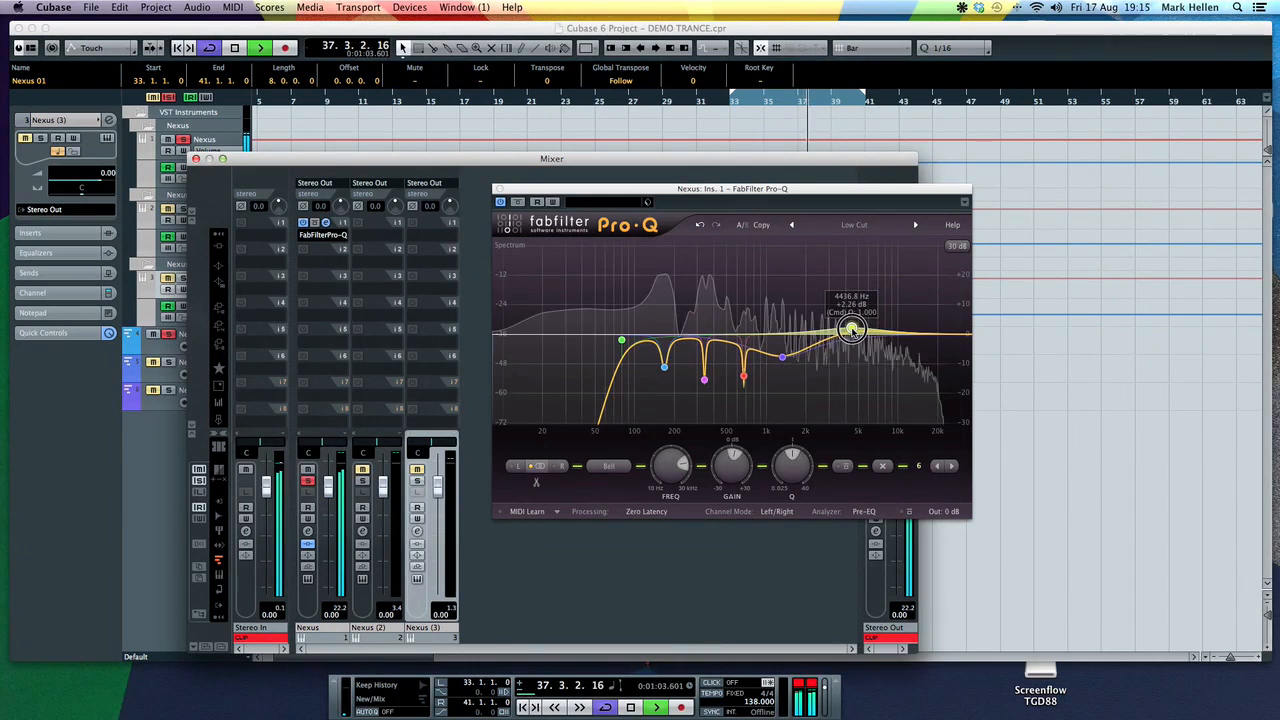
Set the sixth band to a 2.48 dB boost at 8521.2 Hz, compare the EQ with its bypass and close the plug-in
left_click_drag(853, 326, 858, 328)
key("XF86AudioRaiseVolume")
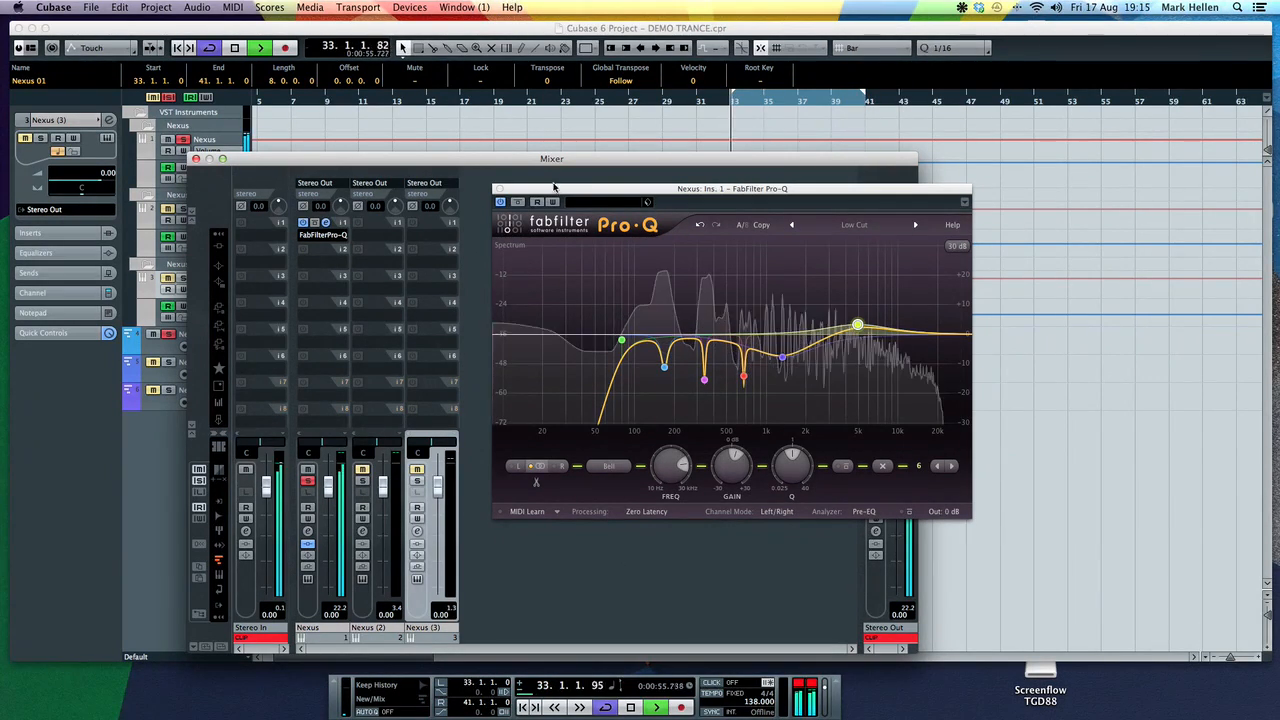
left_click(516, 203)
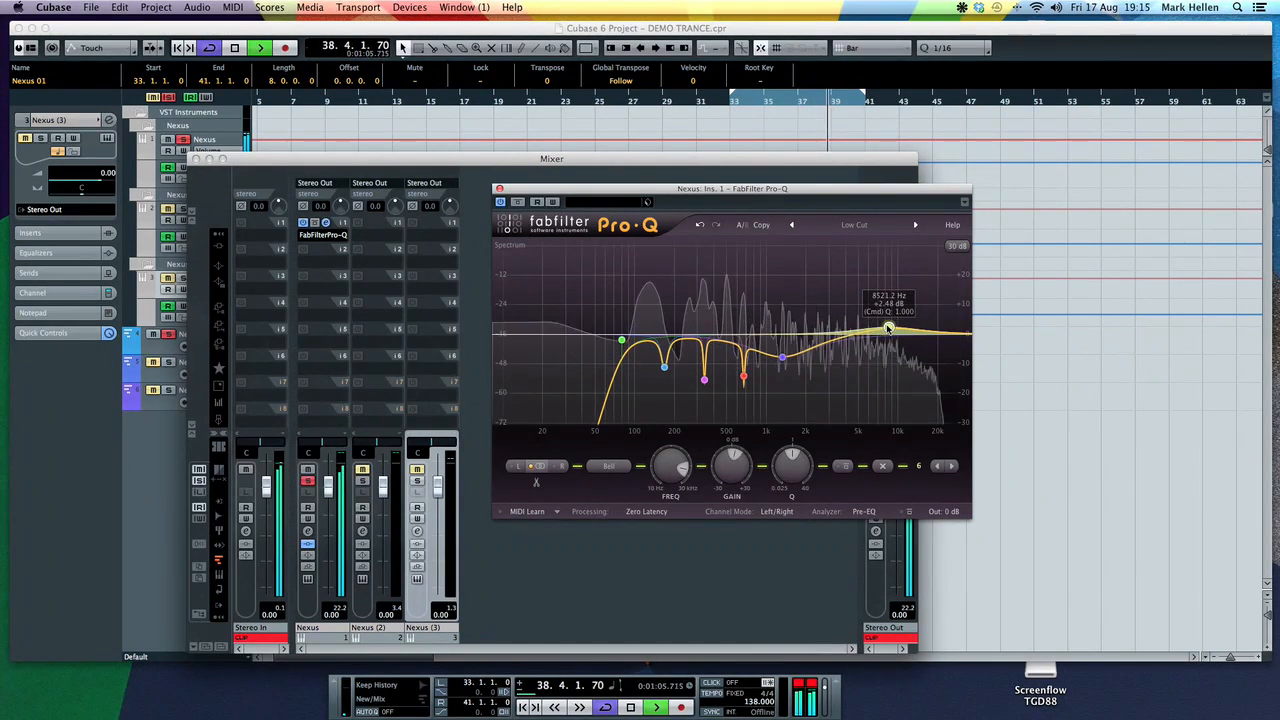
left_click(499, 190)
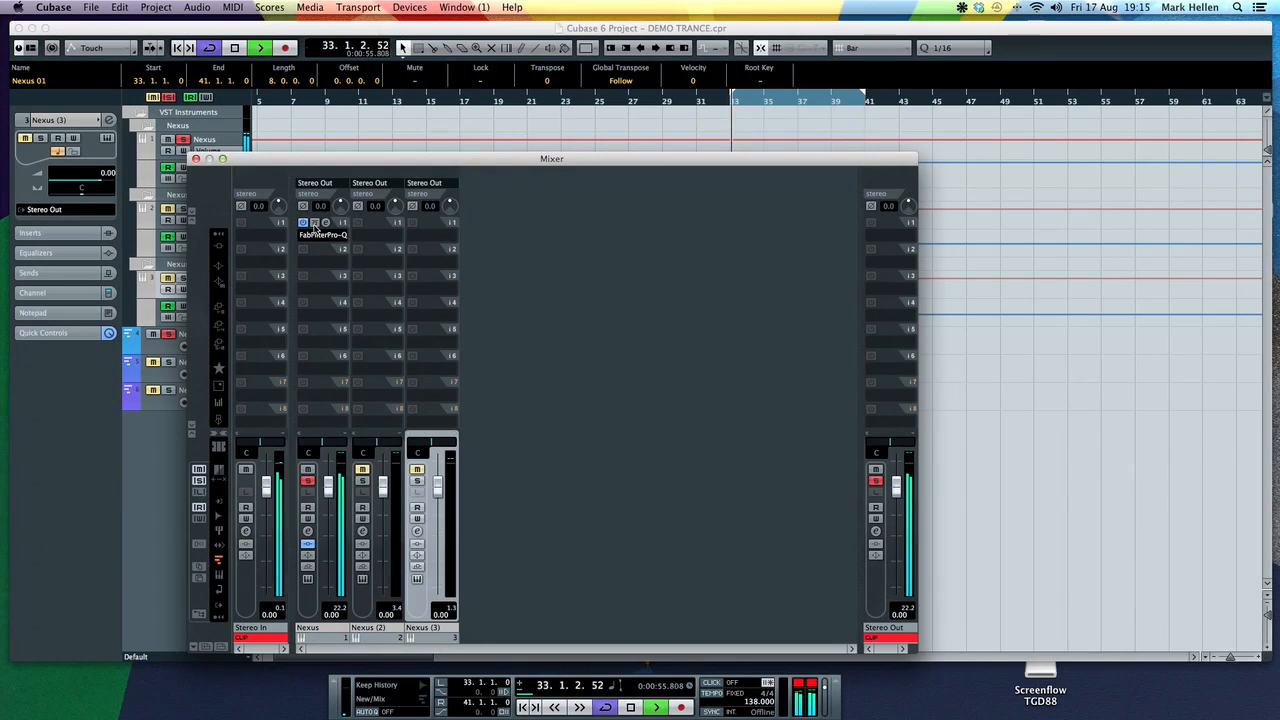
Solo only the second Nexus channel and load FabFilter Pro-Q into its first insert slot
left_click(362, 484)
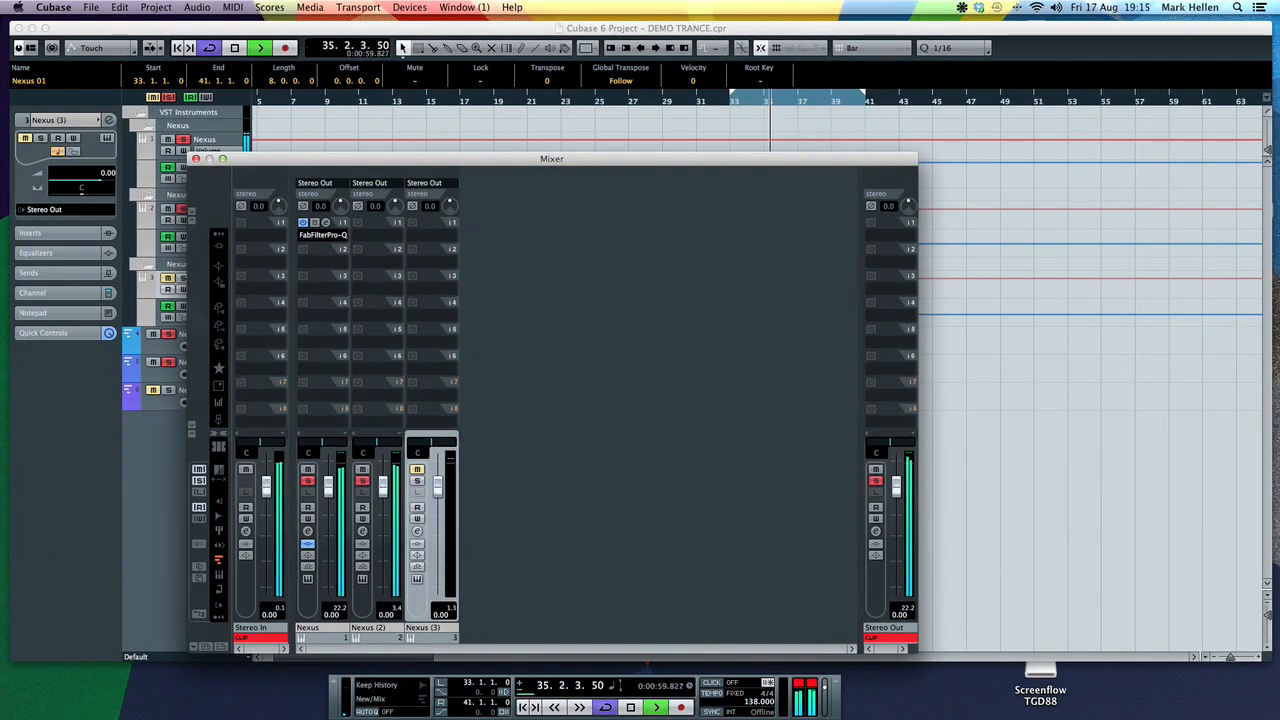
left_click(308, 481)
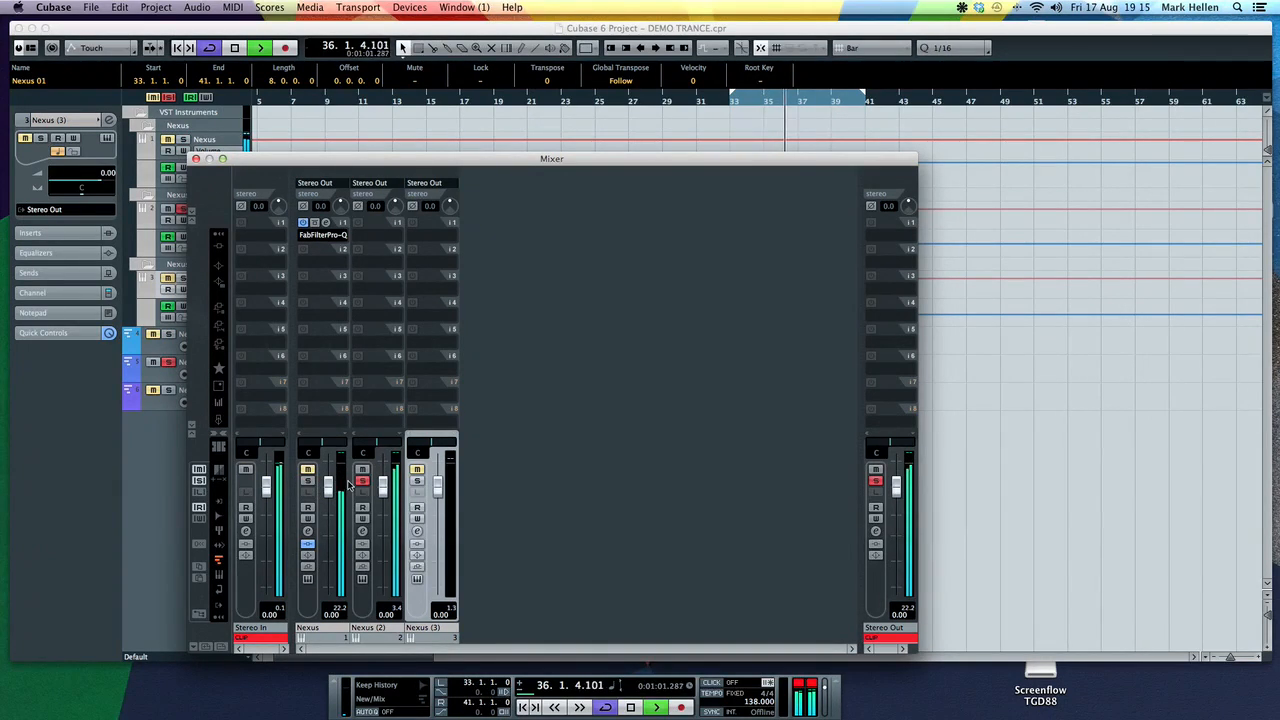
left_click(371, 243)
mouse_move(440, 326)
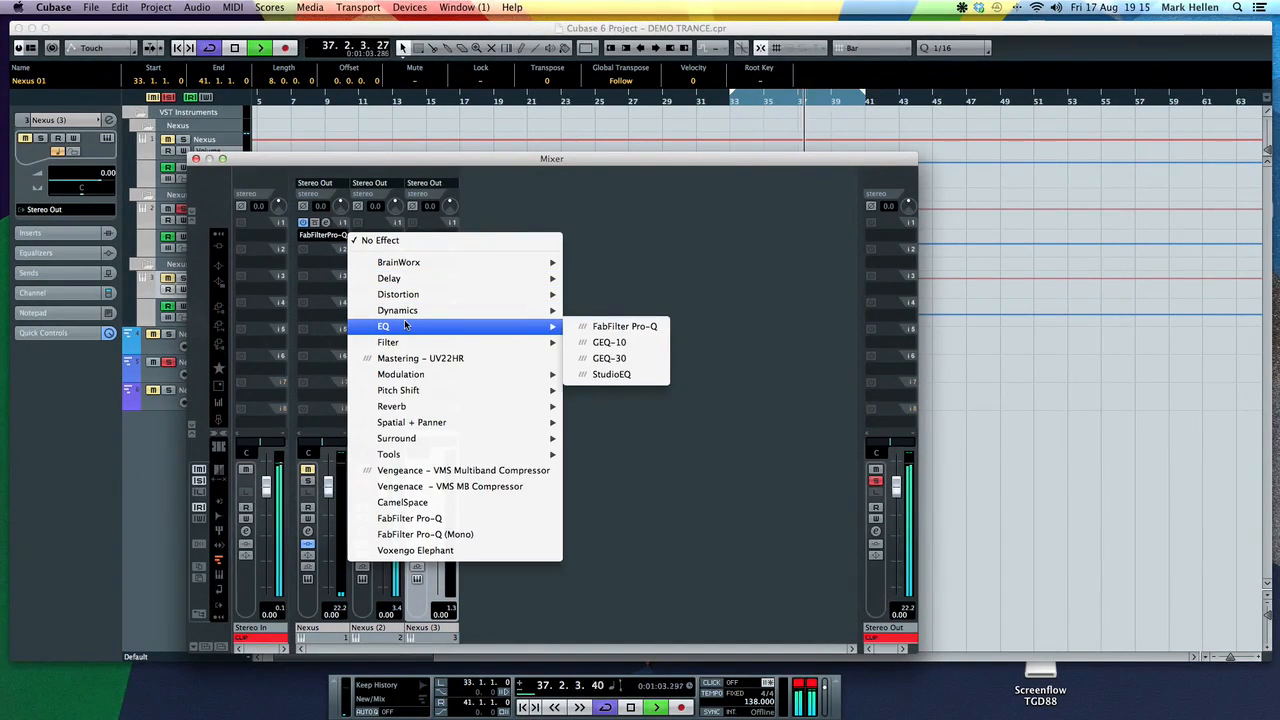
left_click(600, 326)
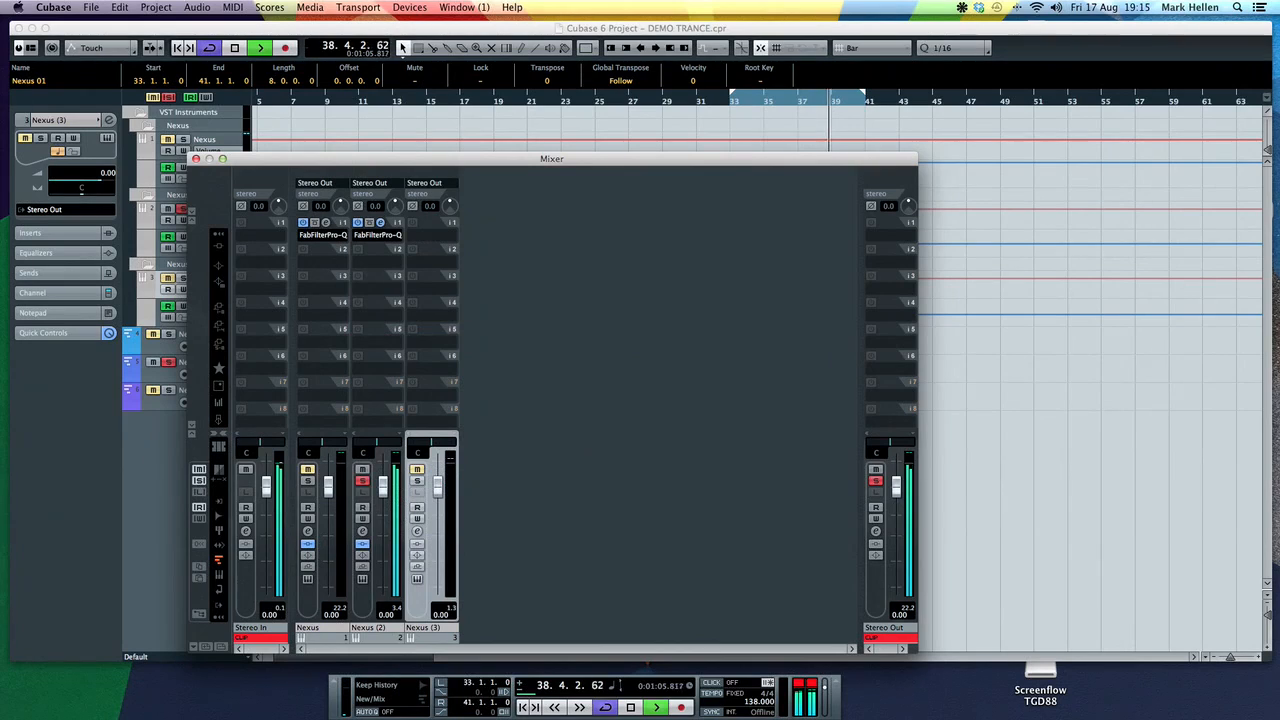
Load the Low Cut preset on the second Nexus channel's EQ and set the analyzer to Pre-EQ
left_click(780, 212)
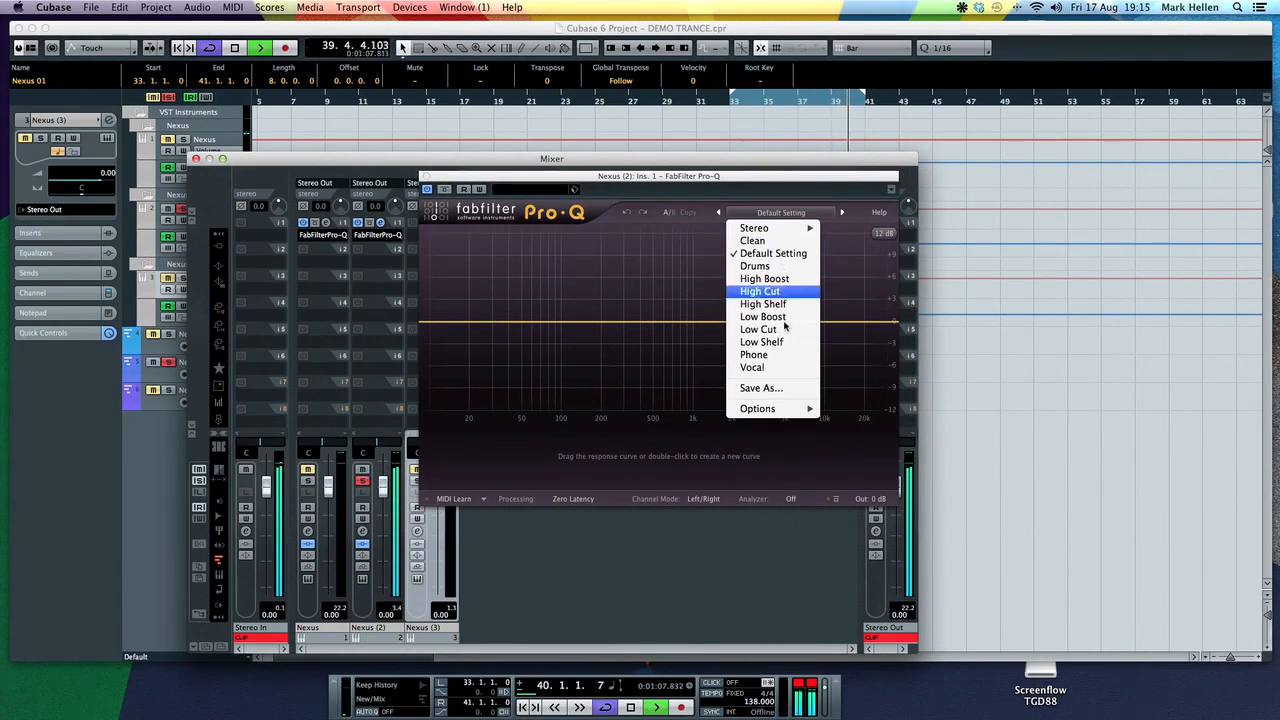
left_click(789, 333)
left_click(790, 498)
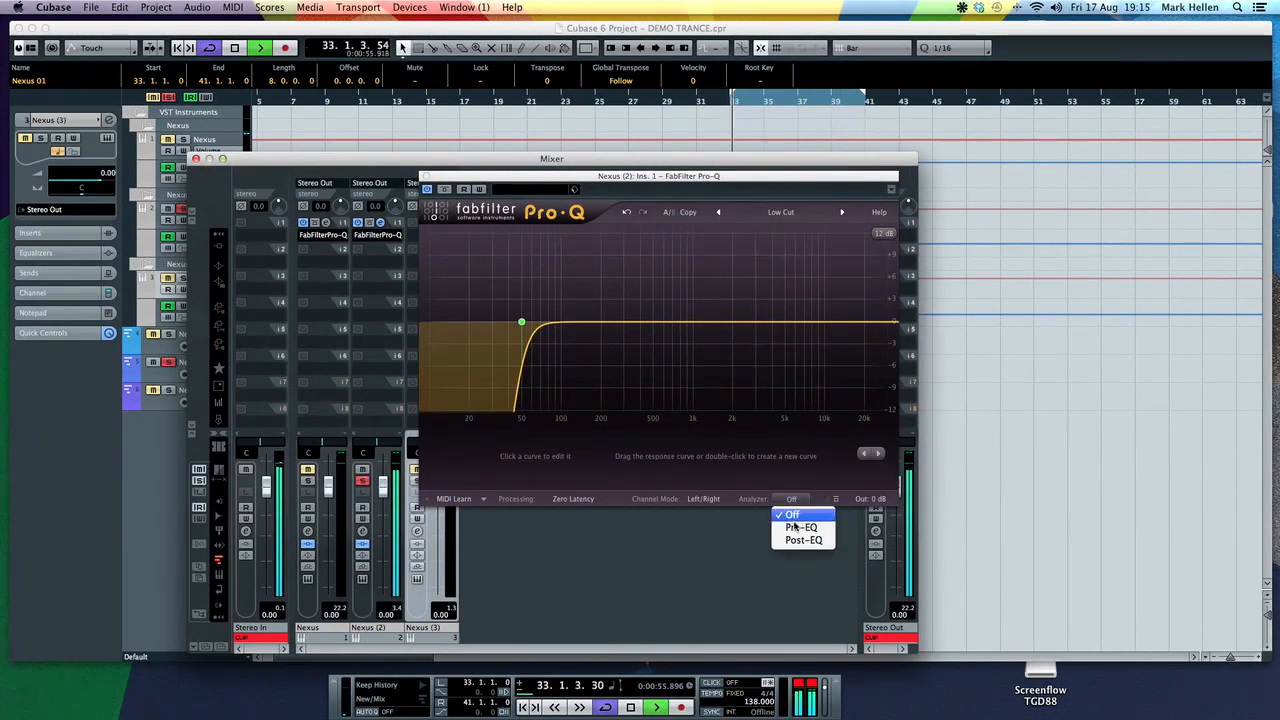
left_click(803, 531)
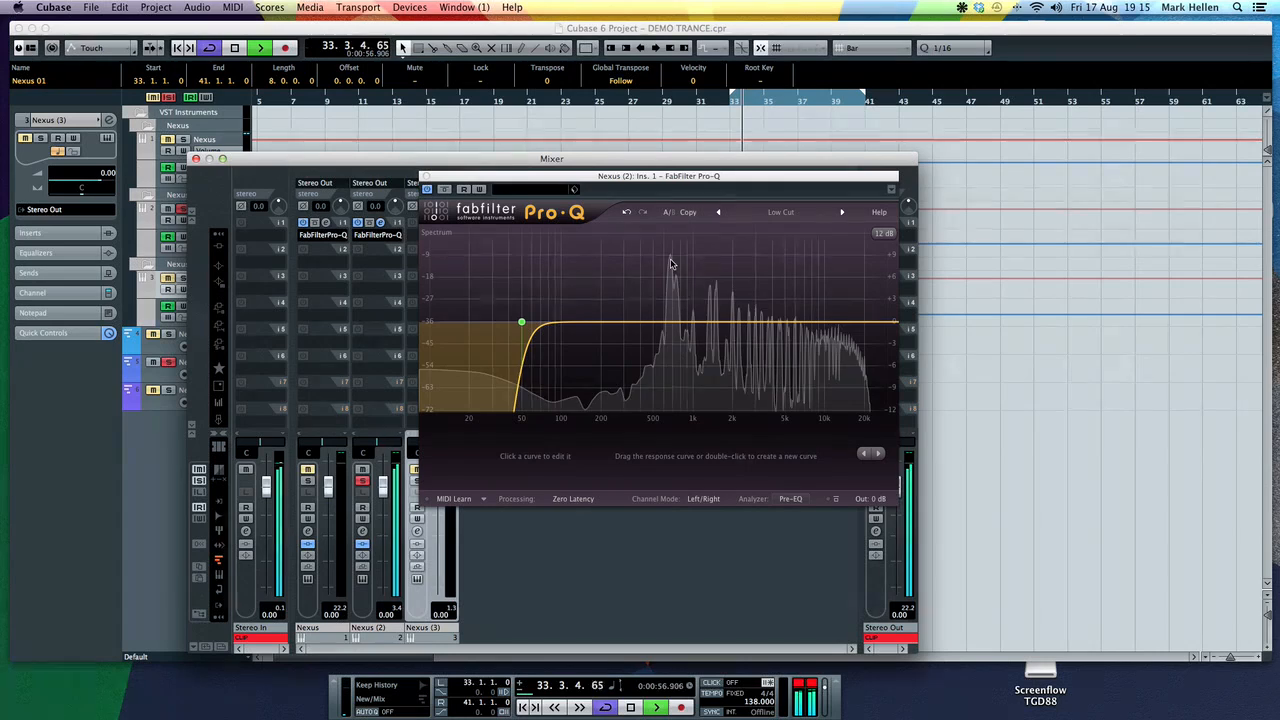
Add a second bell band at about 664 Hz with a 2.53 dB cut and a Q of 2.864
double_click(675, 321)
mouse_move(717, 462)
left_mouse_down()
mouse_move(719, 440)
mouse_move(659, 470)
mouse_move(720, 469)
mouse_move(720, 447)
left_mouse_up()
mouse_move(643, 456)
left_mouse_down()
mouse_move(648, 472)
mouse_move(652, 440)
mouse_move(657, 455)
left_mouse_up()
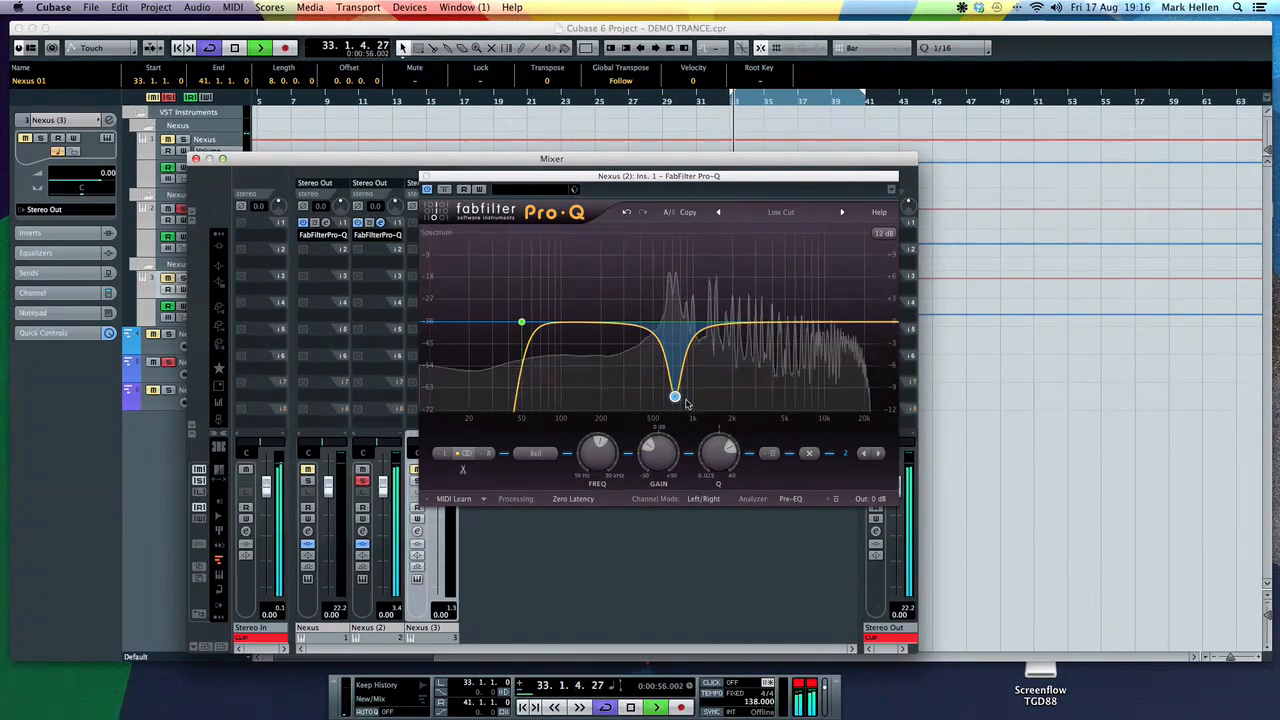
mouse_move(727, 451)
left_click_drag(724, 453, 726, 450)
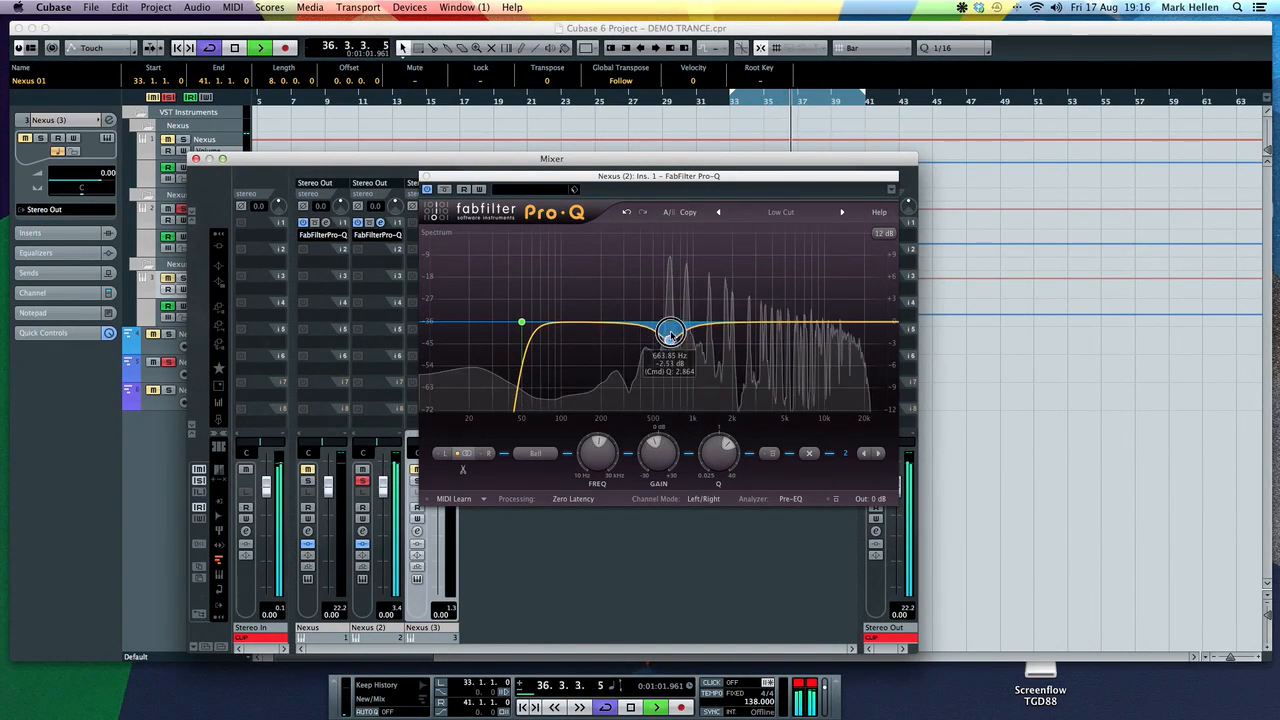
Extend the EQ display range to 30 dB and turn the second band into a narrow cut of about 20 dB
left_click_drag(717, 446, 719, 400)
left_click_drag(661, 450, 676, 392)
left_click(882, 233)
left_click(895, 284)
mouse_move(650, 460)
left_click_drag(650, 460, 648, 540)
mouse_move(712, 470)
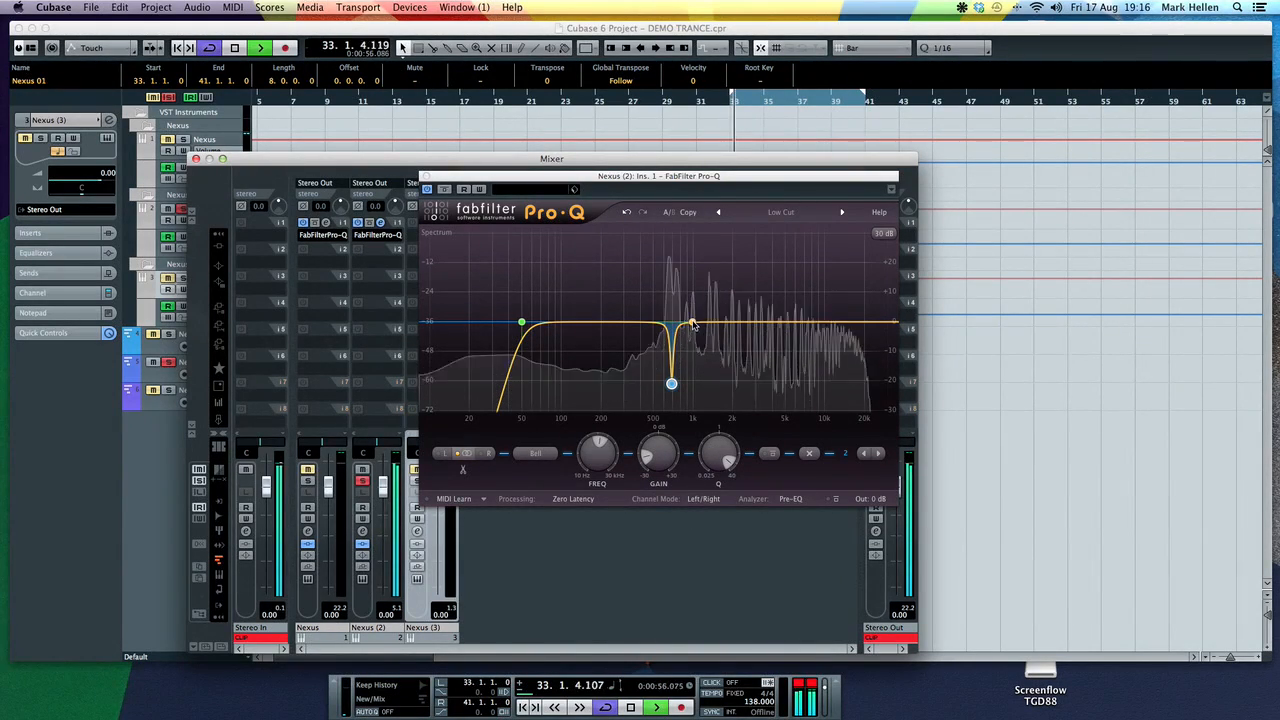
Add a third band just below 1 kHz with a Q of 40, boost it by 30 dB and turn it into a narrow cut
left_click_drag(689, 325, 689, 233)
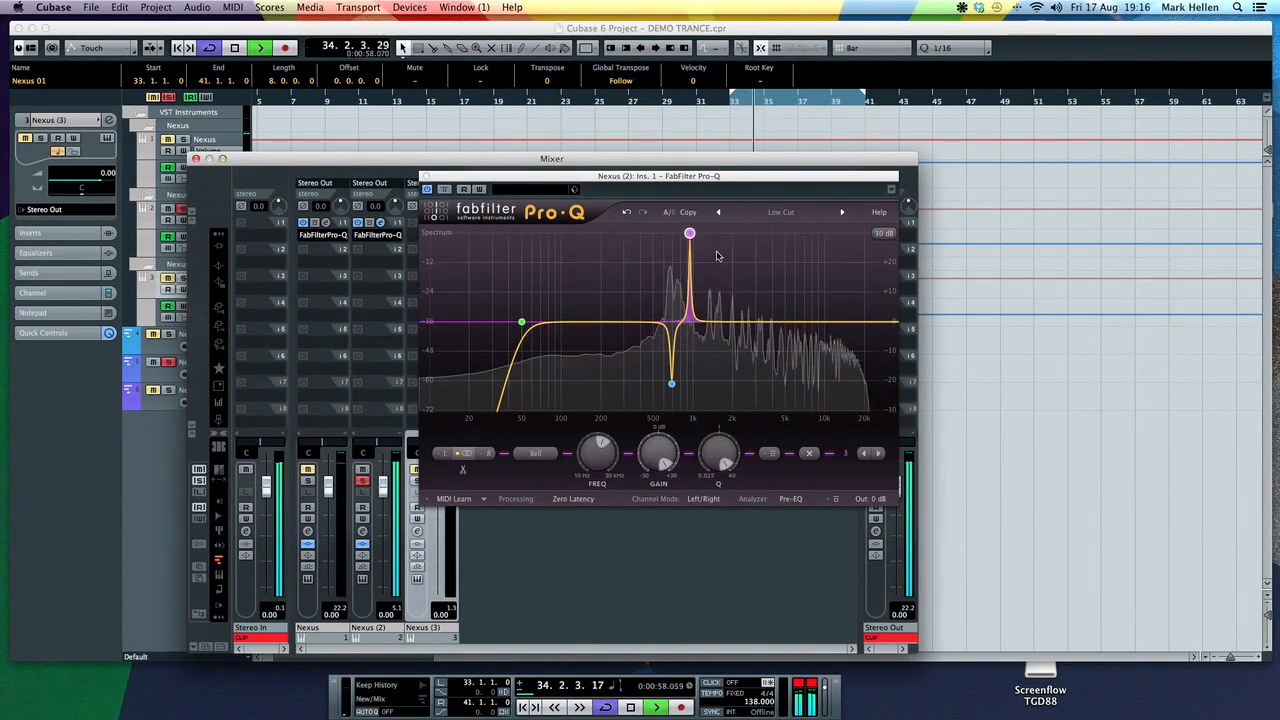
left_click_drag(716, 460, 654, 545)
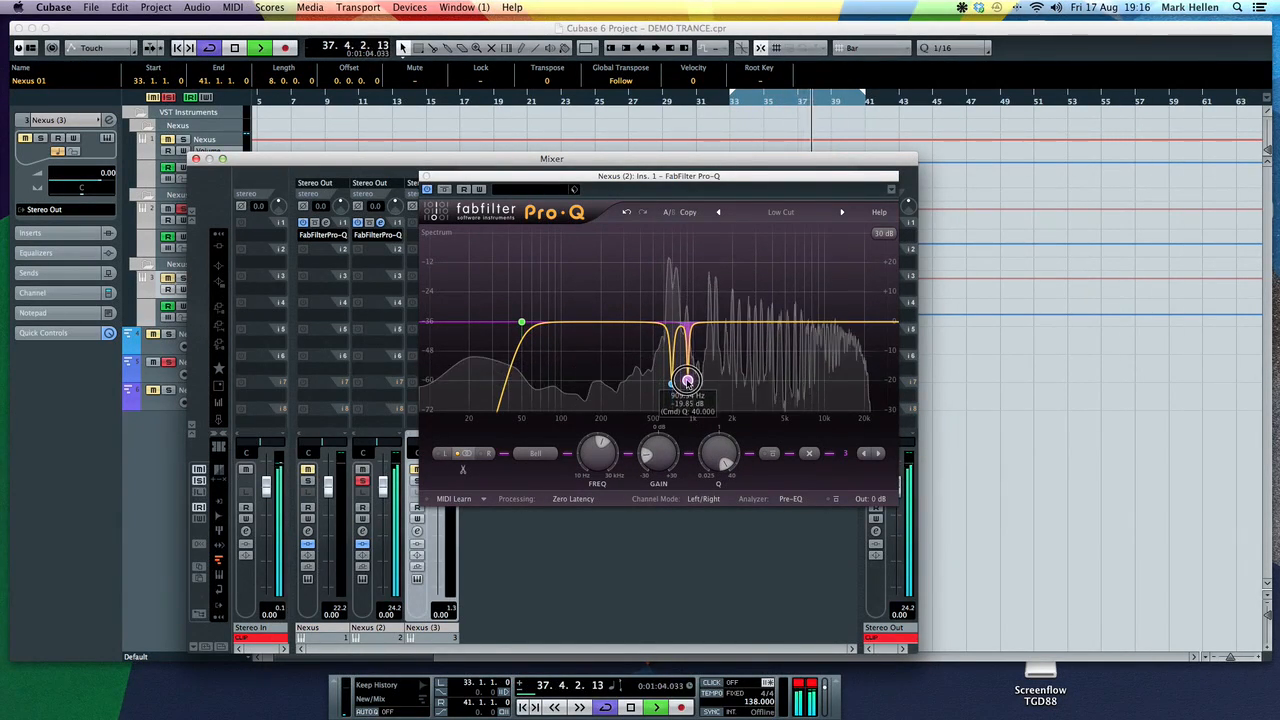
left_click_drag(687, 381, 689, 387)
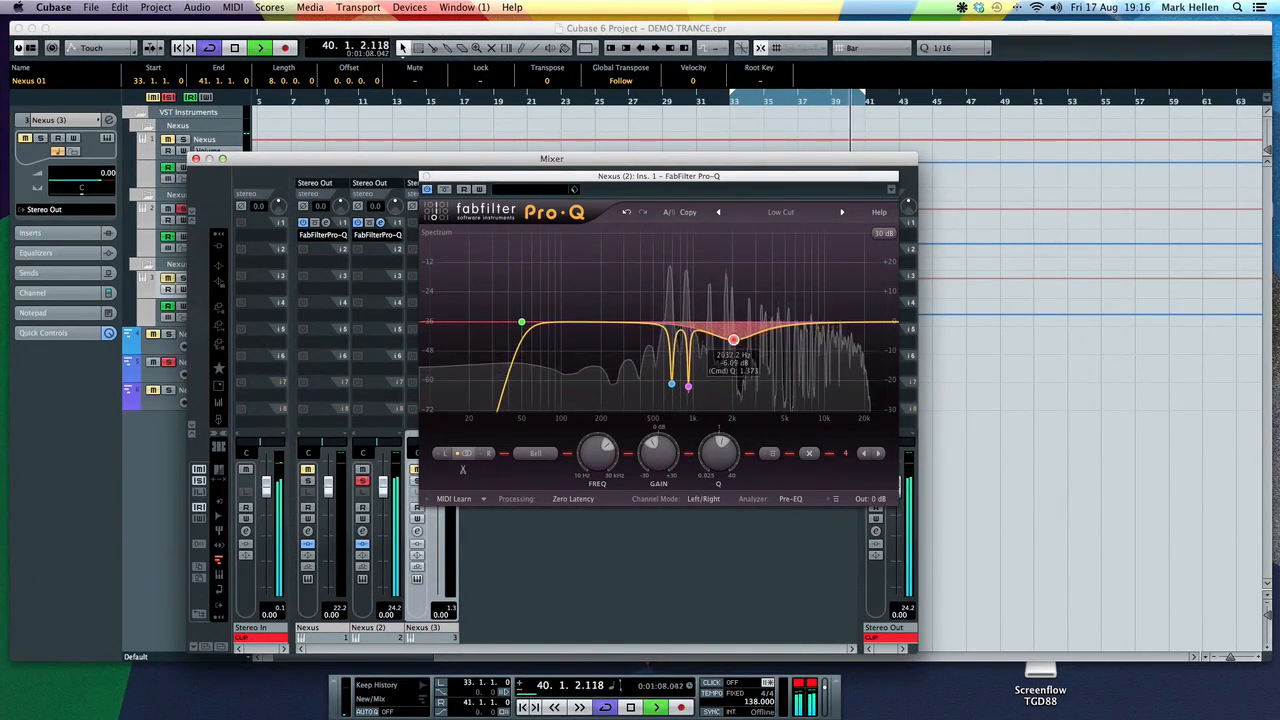
Add a wide fourth-band cut of 7.67 dB at 1746.5 Hz and a slight high-shelf boost just below 10 kHz
left_click_drag(724, 344, 727, 348)
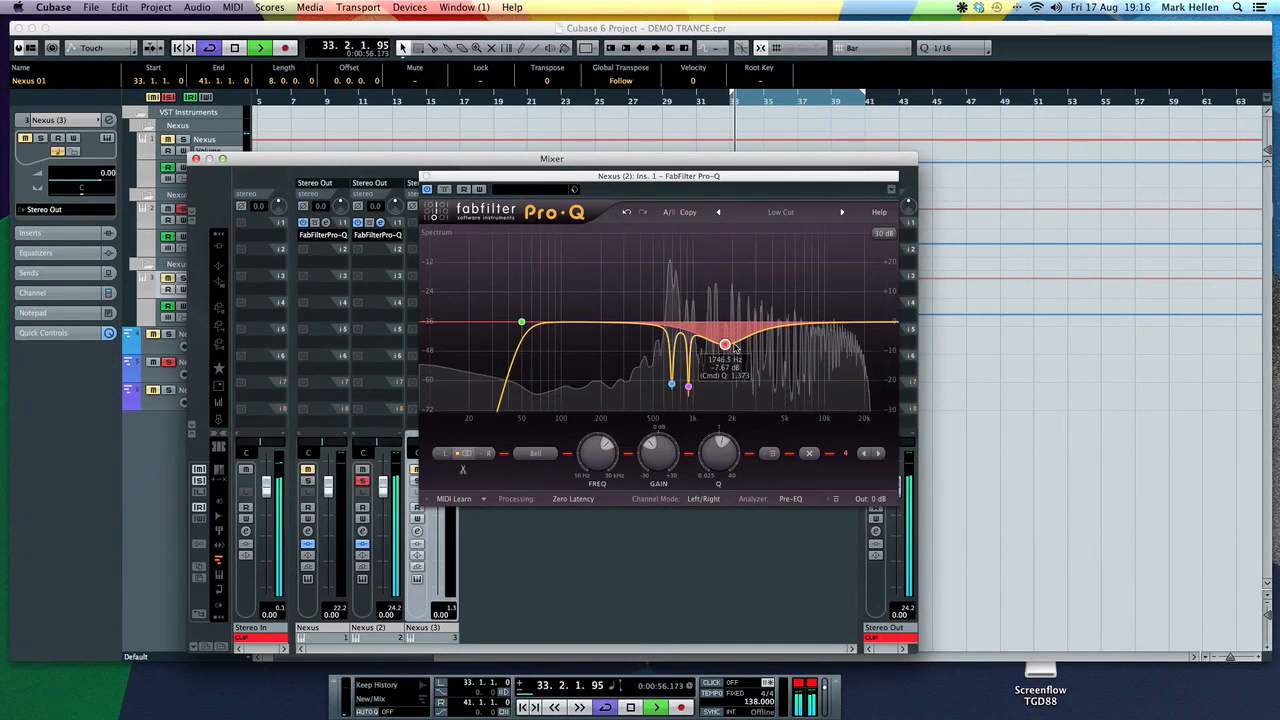
left_click_drag(820, 323, 837, 316)
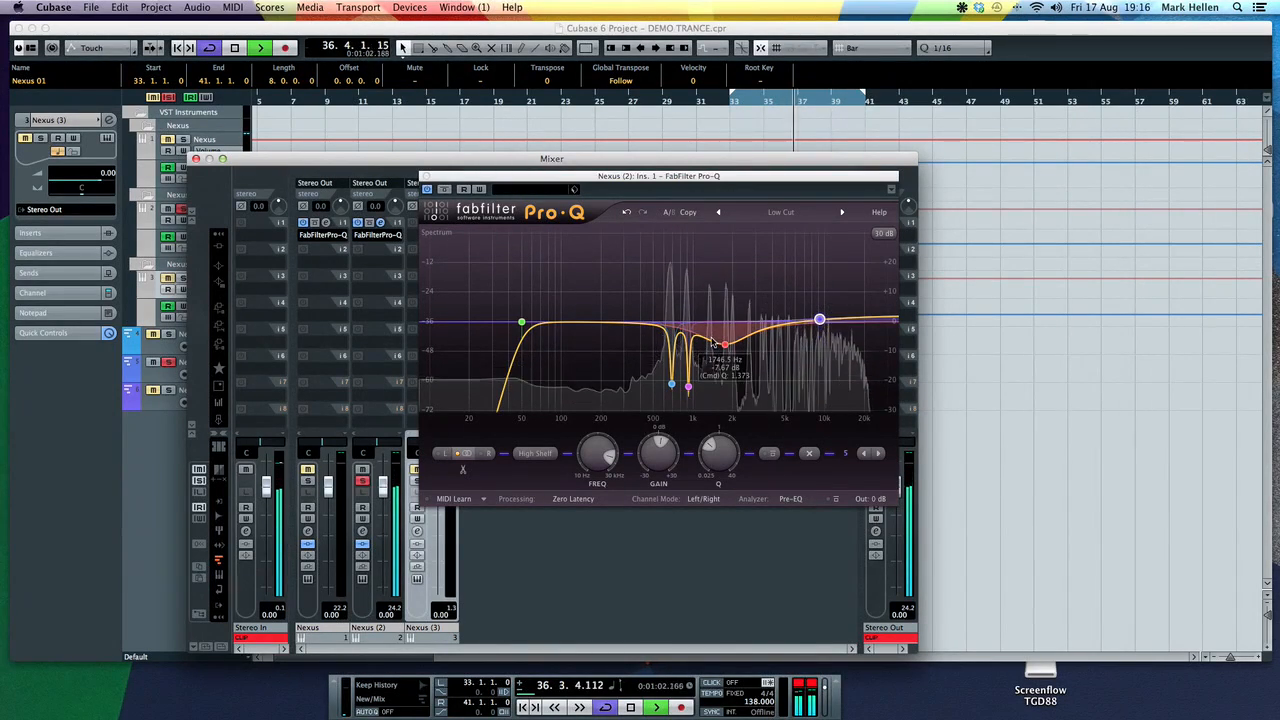
Widen the second band's cut, set the third band's Q to 23.544 and slightly reduce the fourth band's cut
left_click(671, 384)
left_click_drag(717, 455, 717, 481)
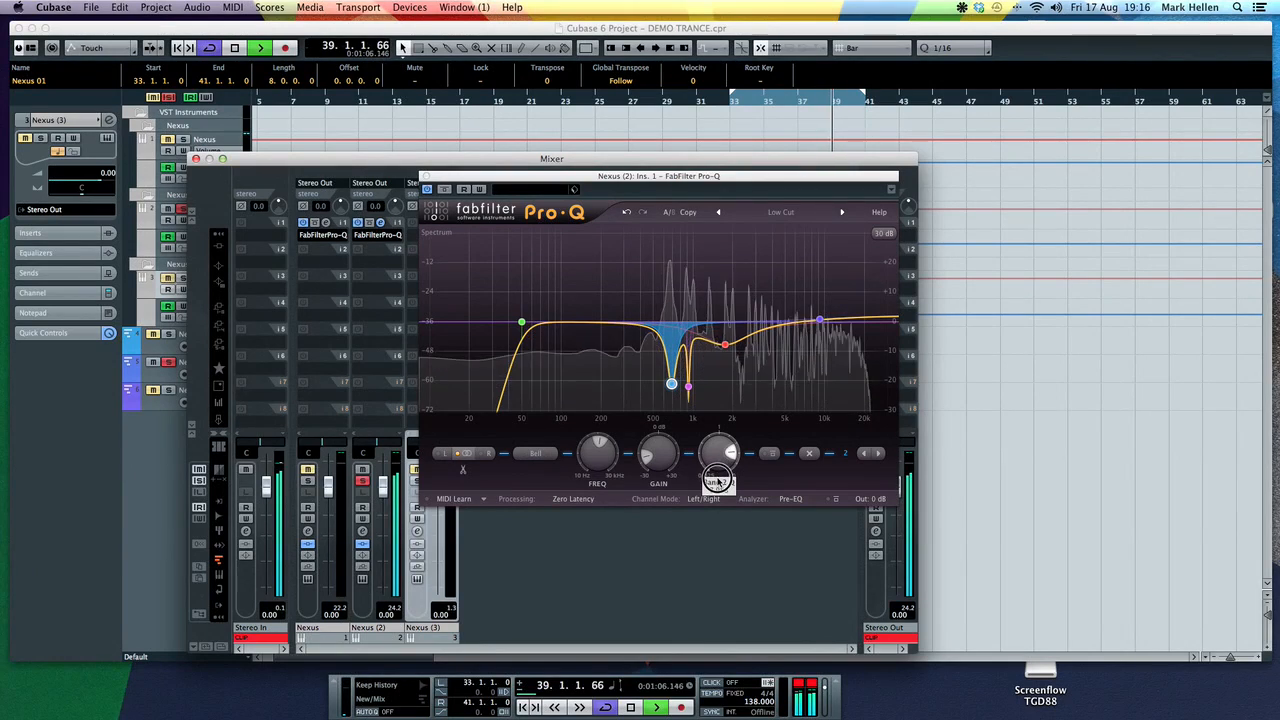
left_click(688, 386)
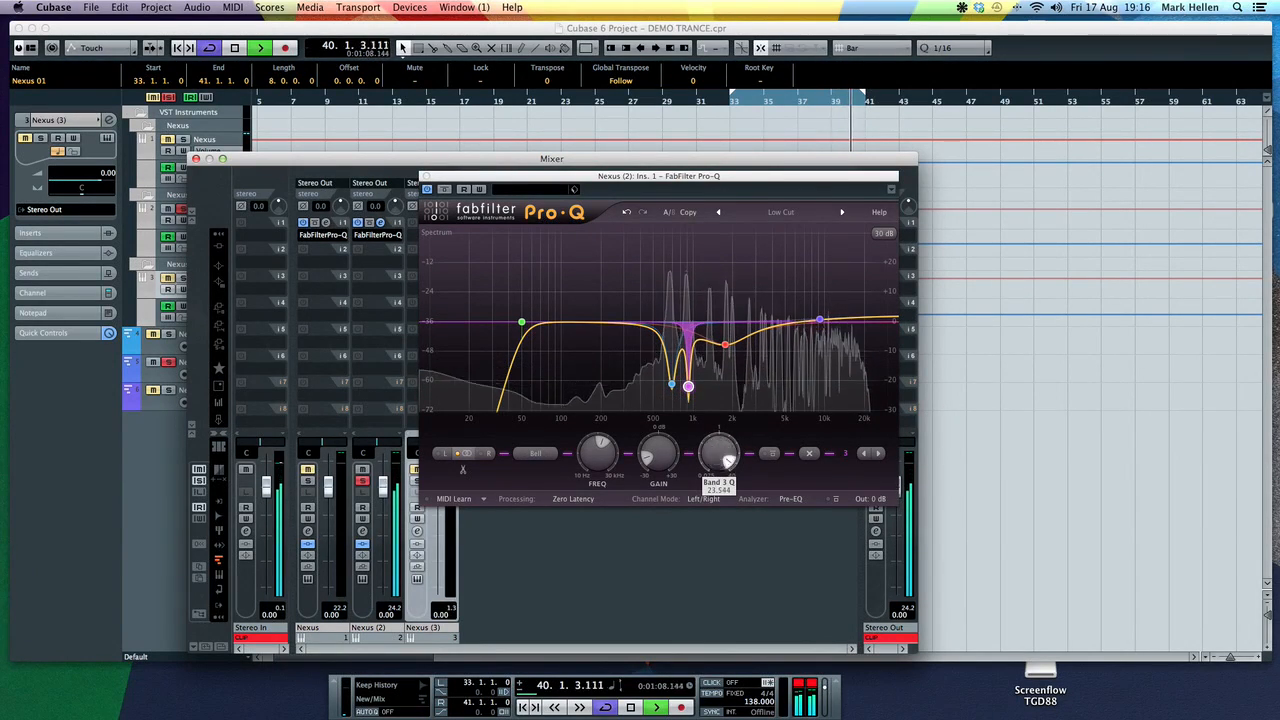
left_click(724, 344)
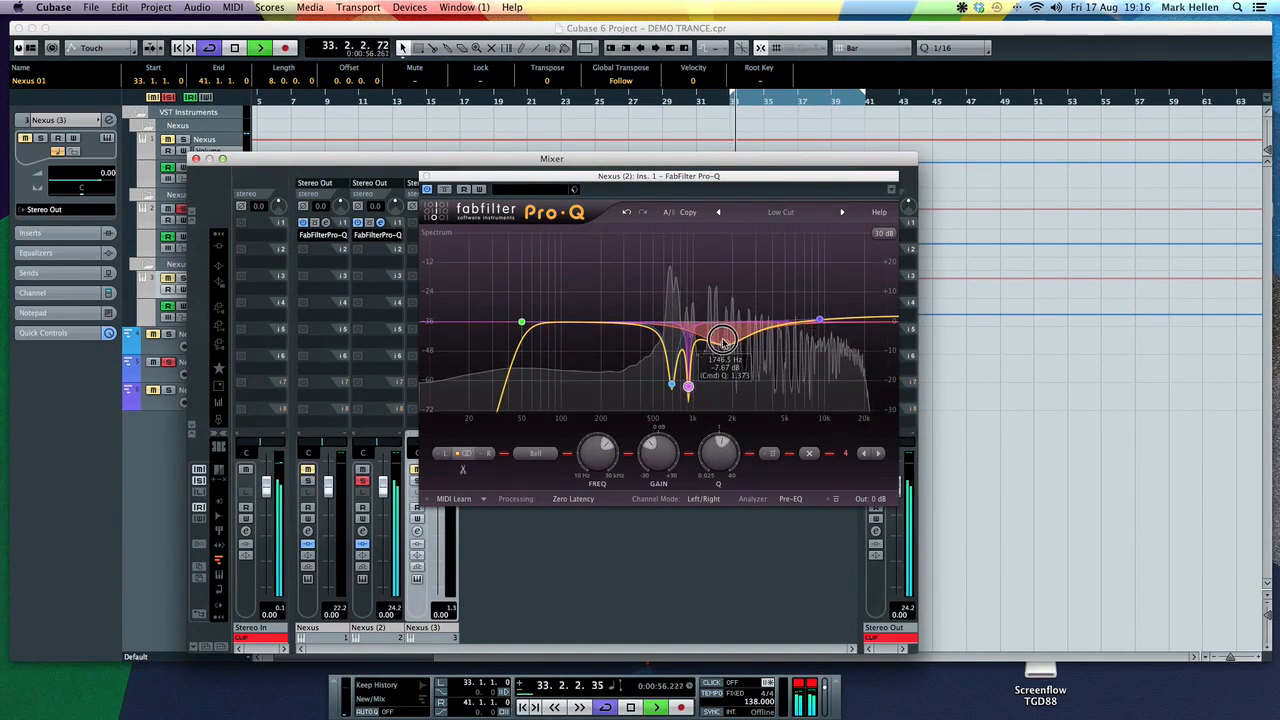
Raise the low cut to about 384 Hz, and close the EQ plug-in and the mixer
left_click_drag(521, 322, 638, 323)
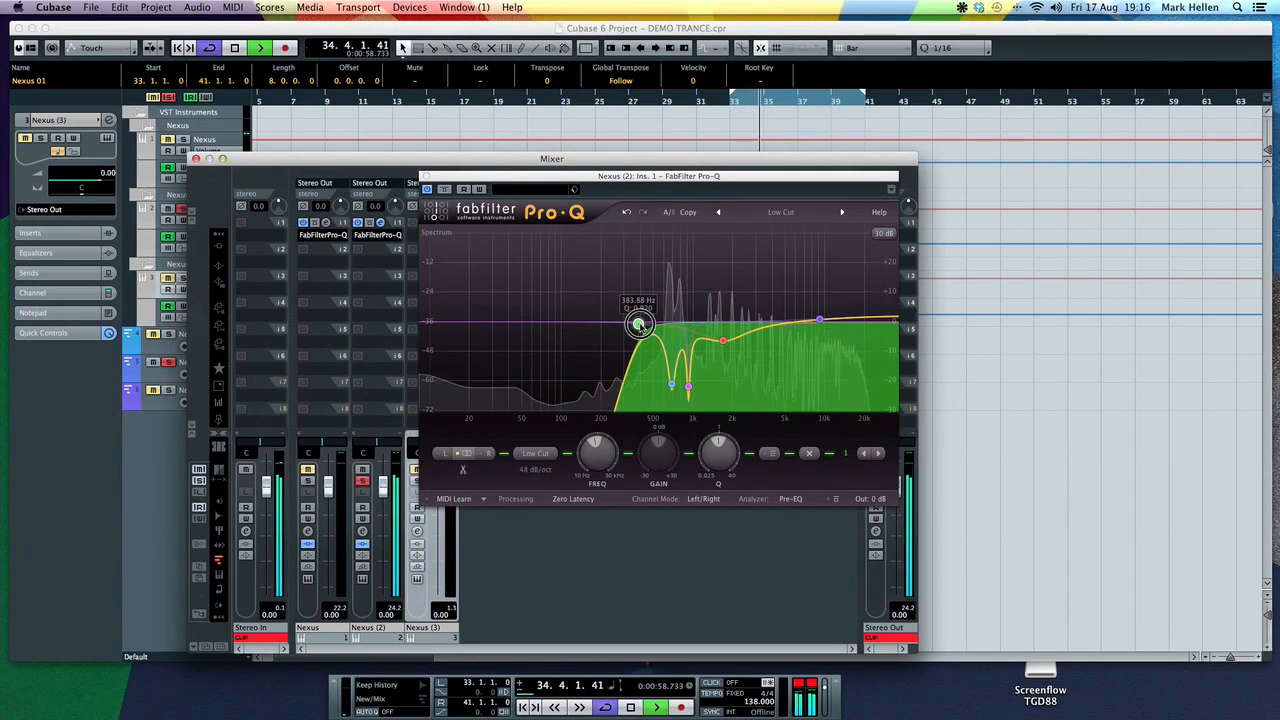
left_click(425, 176)
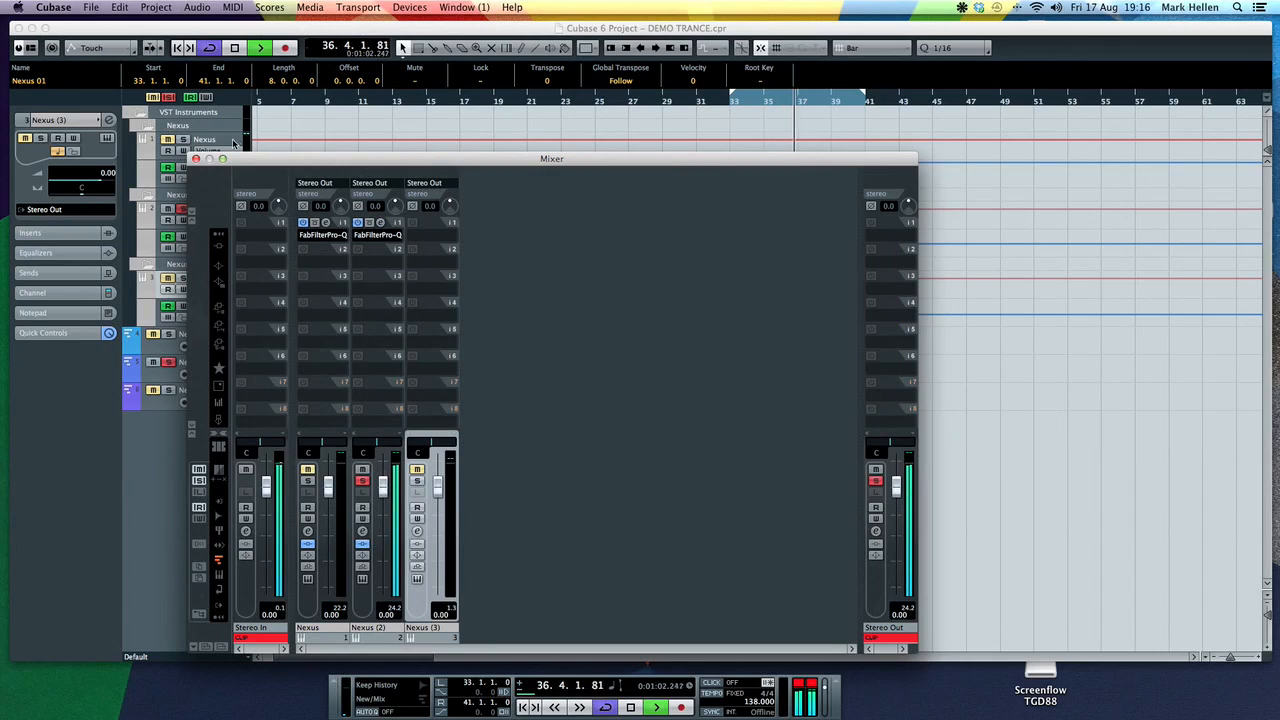
left_click(196, 158)
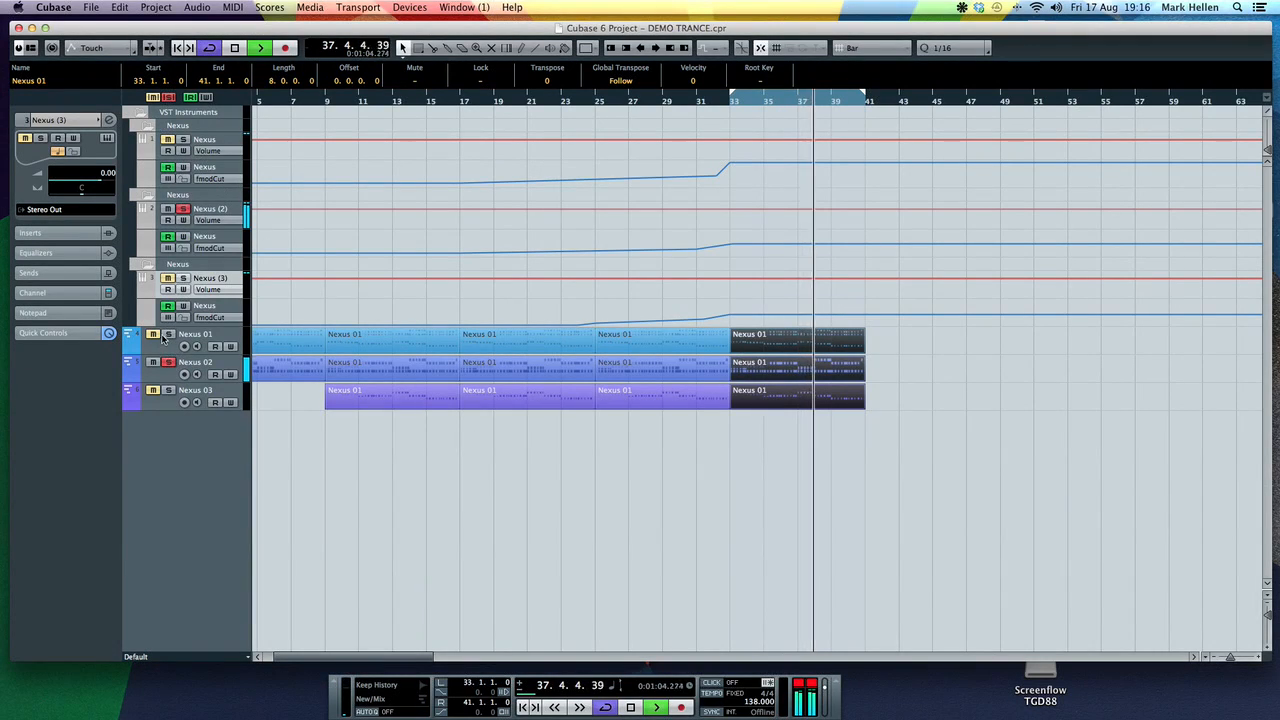